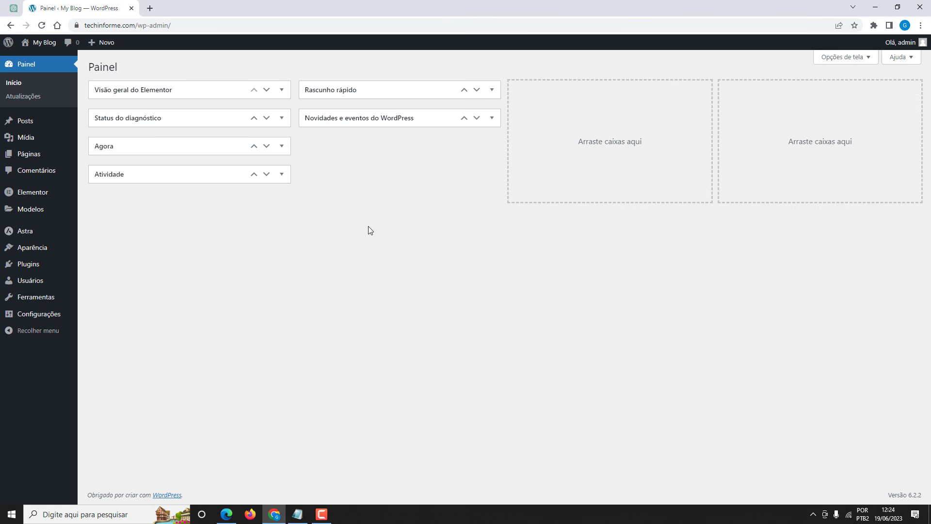
Upload the myd-delivery-pro zip, install it, and activate MyD Delivery Pro 1.9.39.1.
mouse_move(39, 266)
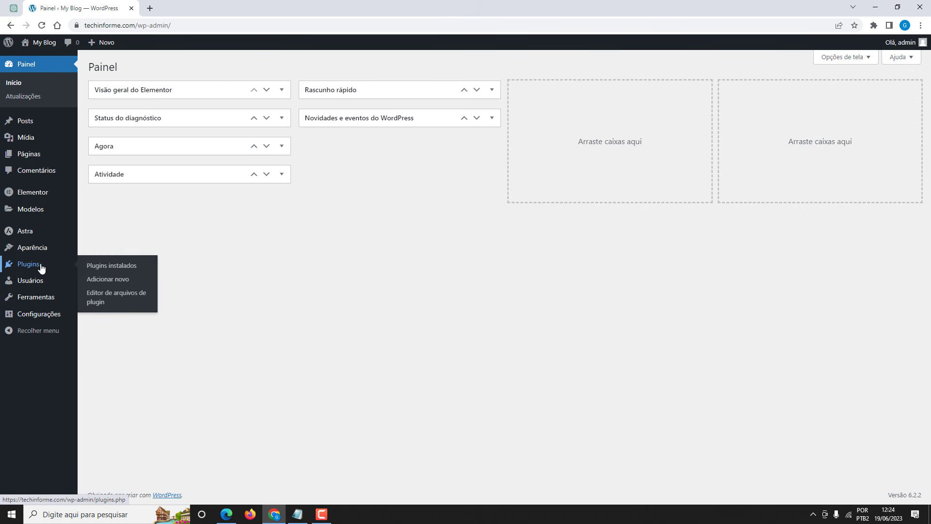
left_click(109, 280)
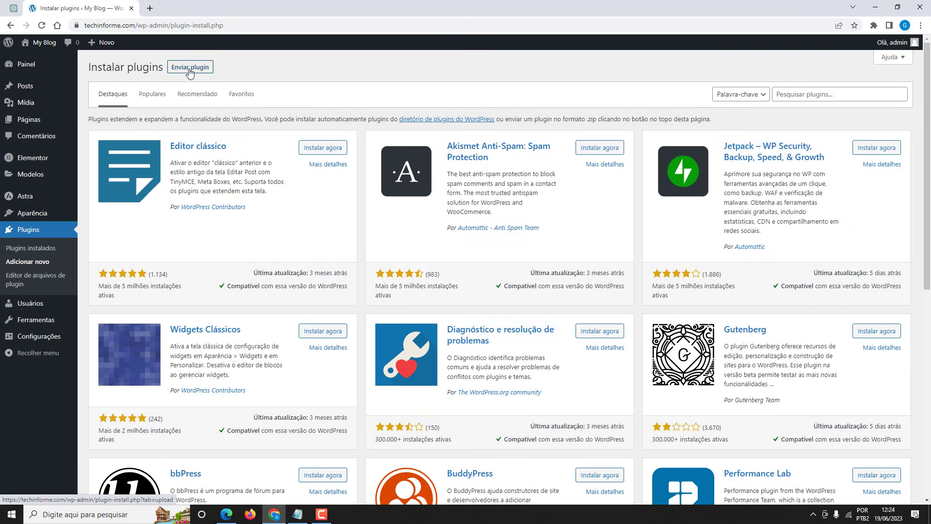
left_click(191, 67)
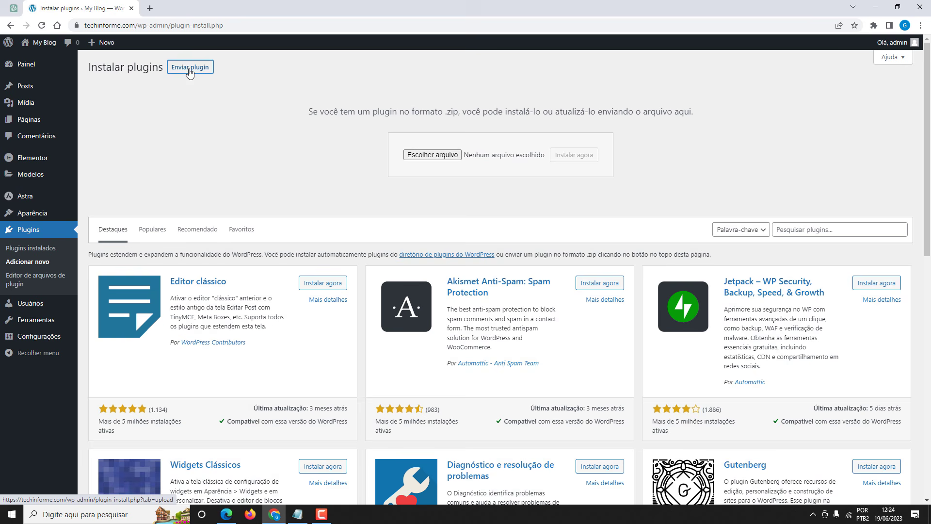
left_click(436, 155)
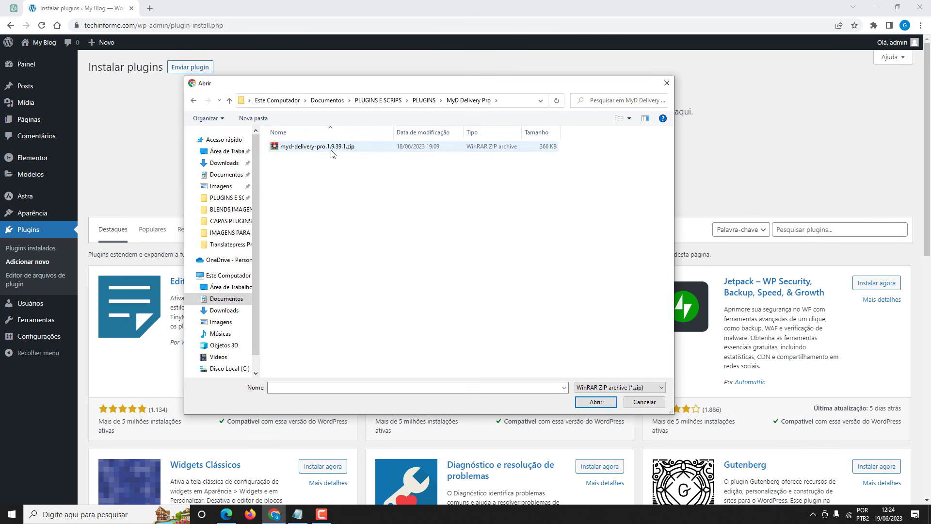
left_click(331, 148)
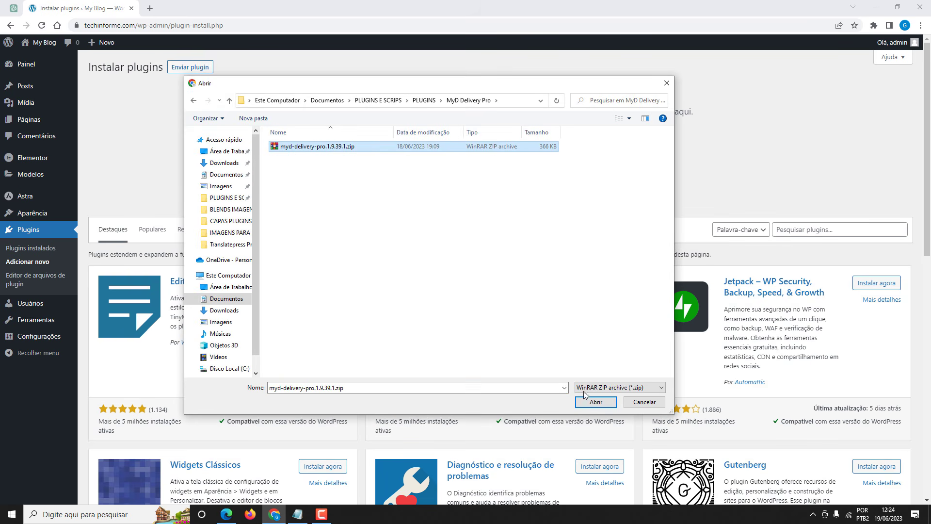
left_click(591, 406)
left_click(573, 155)
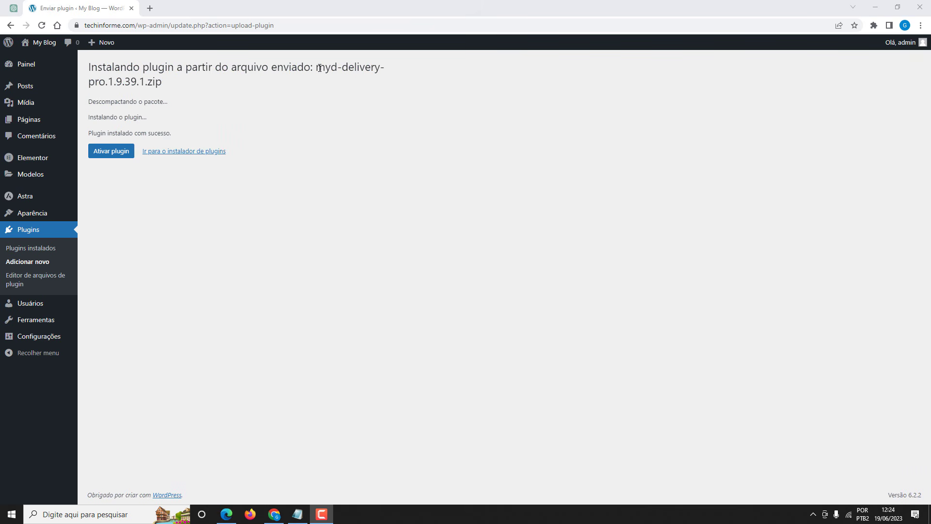
left_click(112, 154)
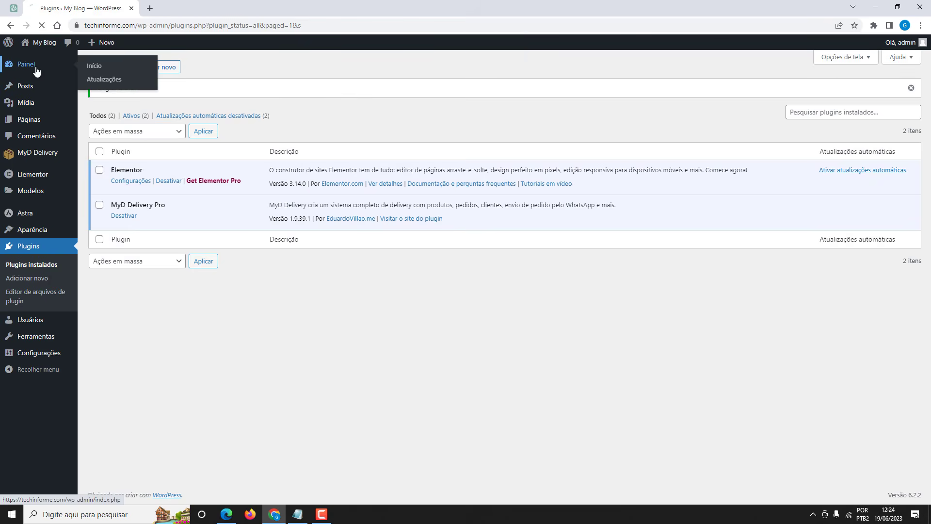
From the dashboard, open MyD Delivery's Configurações page on the Empresa tab.
left_click(36, 69)
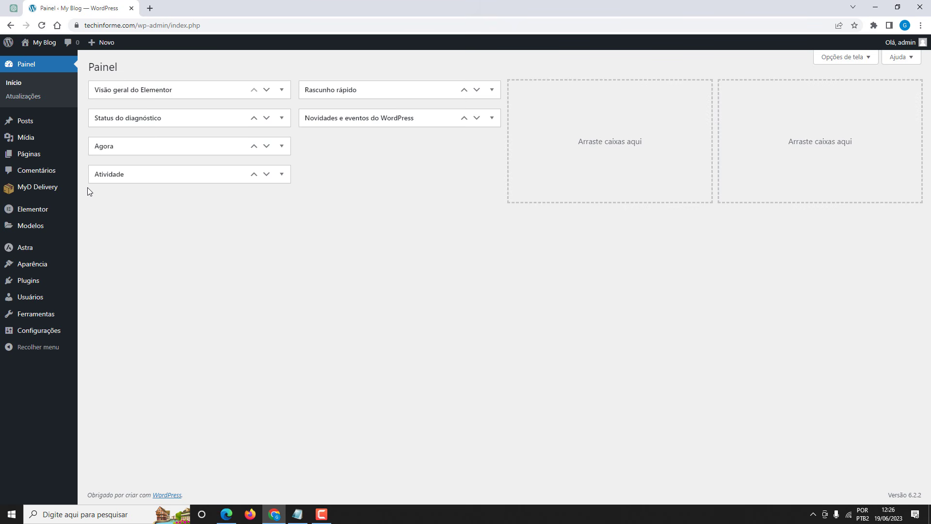
mouse_move(48, 194)
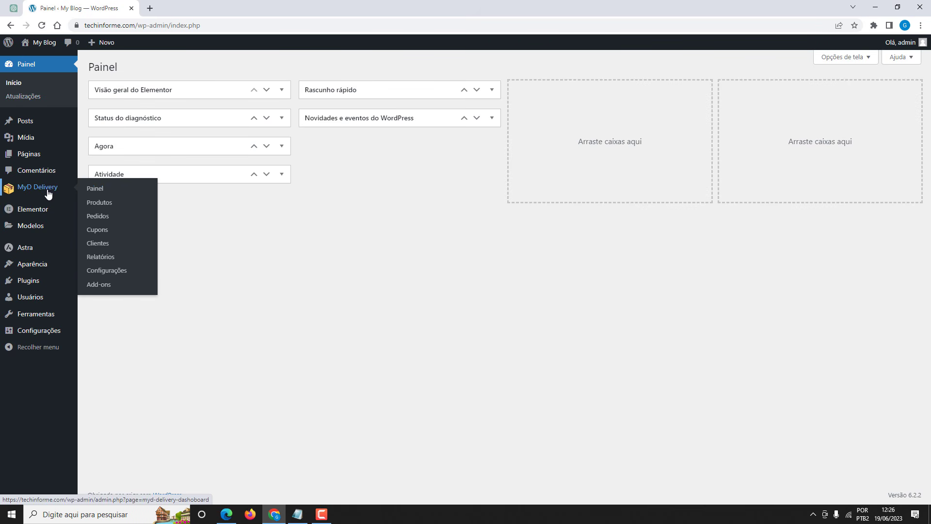
left_click(111, 276)
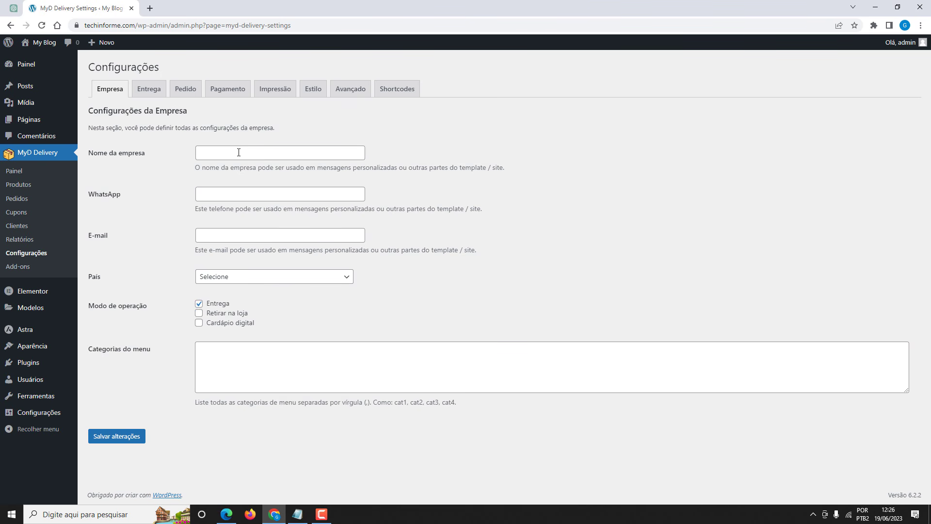
Enter the company name and WhatsApp number, and set the country to Brazil.
left_click(239, 152)
left_click(261, 173)
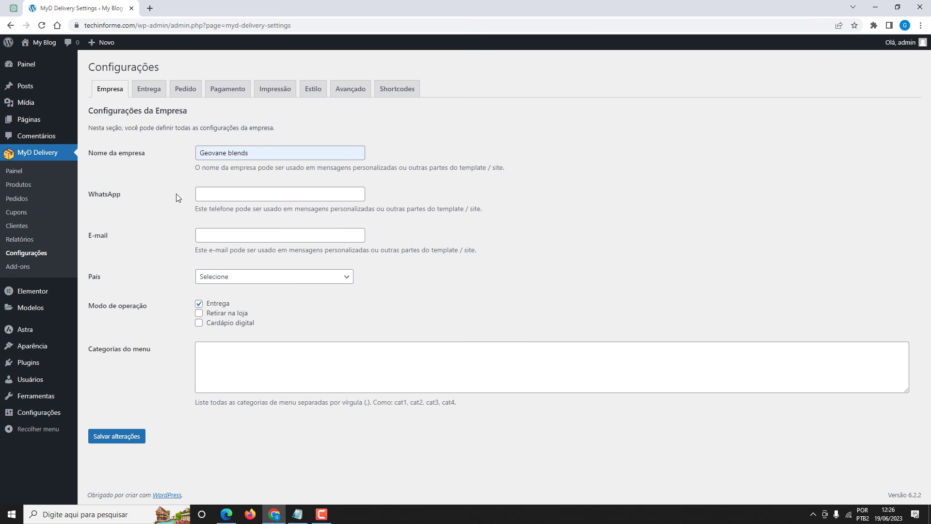
left_click(219, 195)
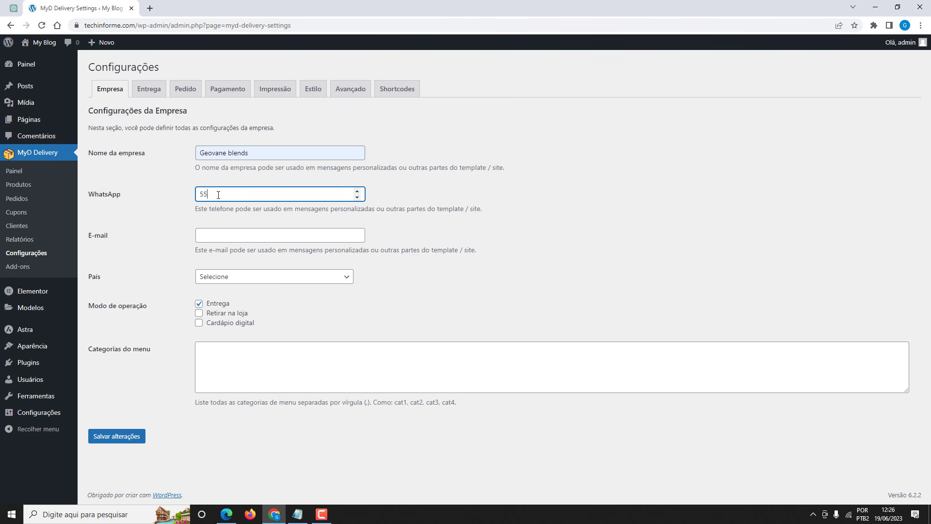
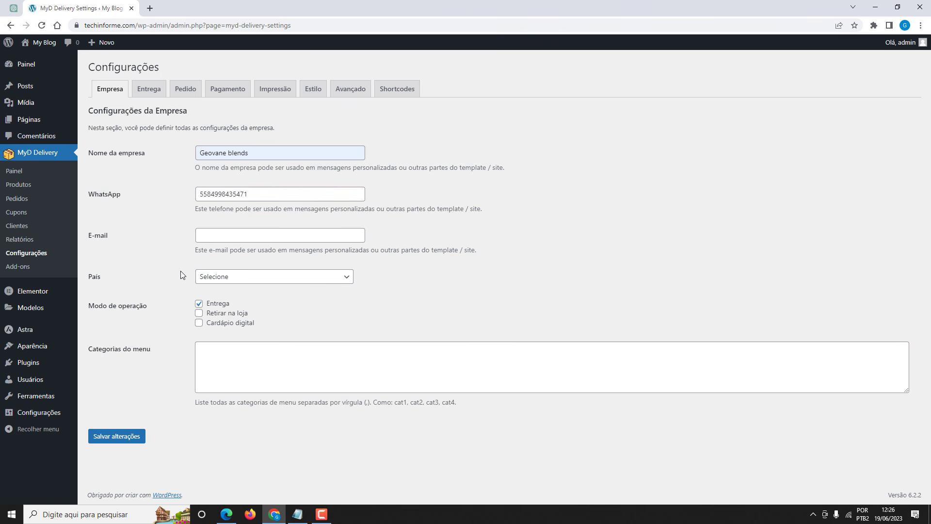
left_click(213, 280)
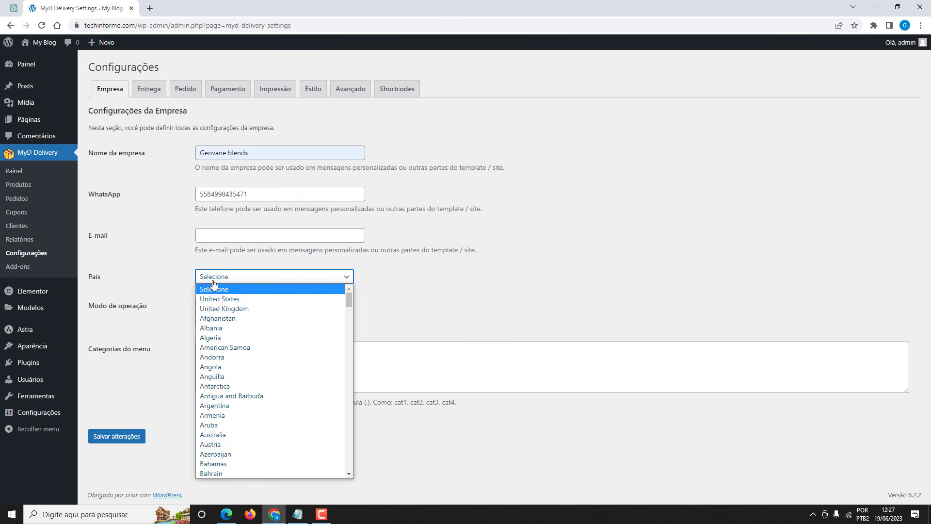
scroll(215, 383, "down", 4)
left_click(215, 405)
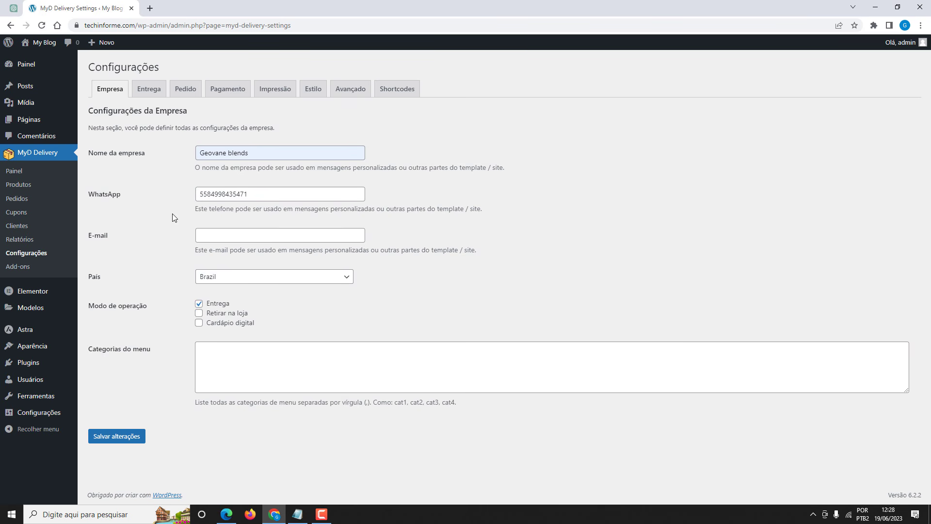
Add the hambúrgueres menu category and save the company settings.
left_click(218, 346)
type("hambúrgueres")
left_click(183, 334)
left_click(114, 437)
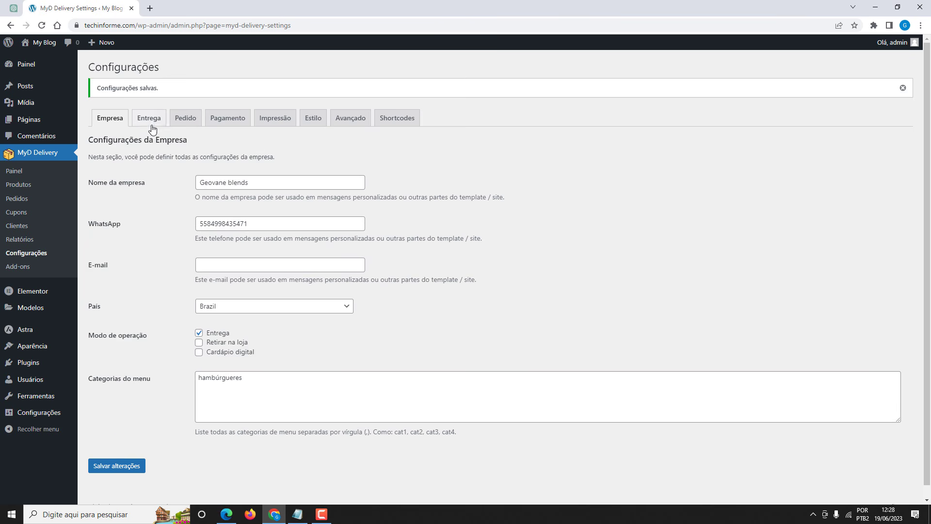
left_click(152, 124)
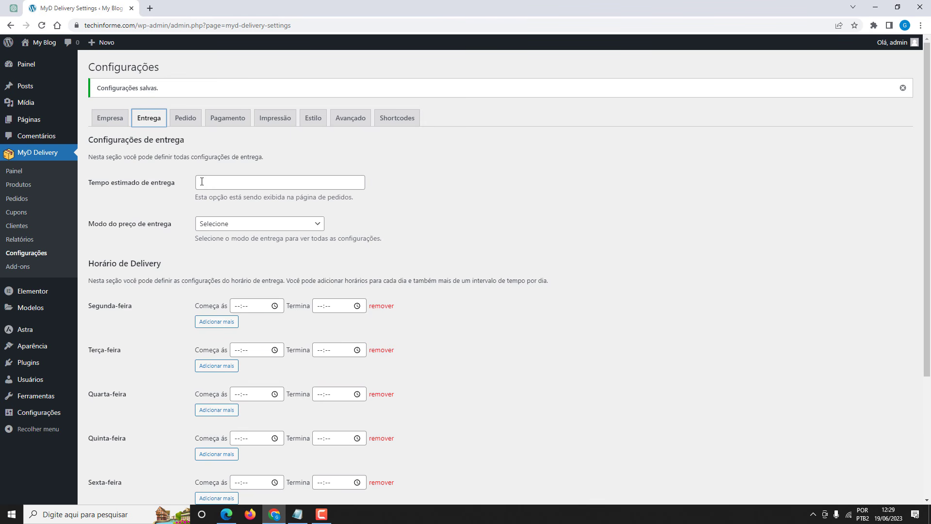
Set the delivery price mode to Preço por Bairro.
left_click(132, 209)
left_click(222, 225)
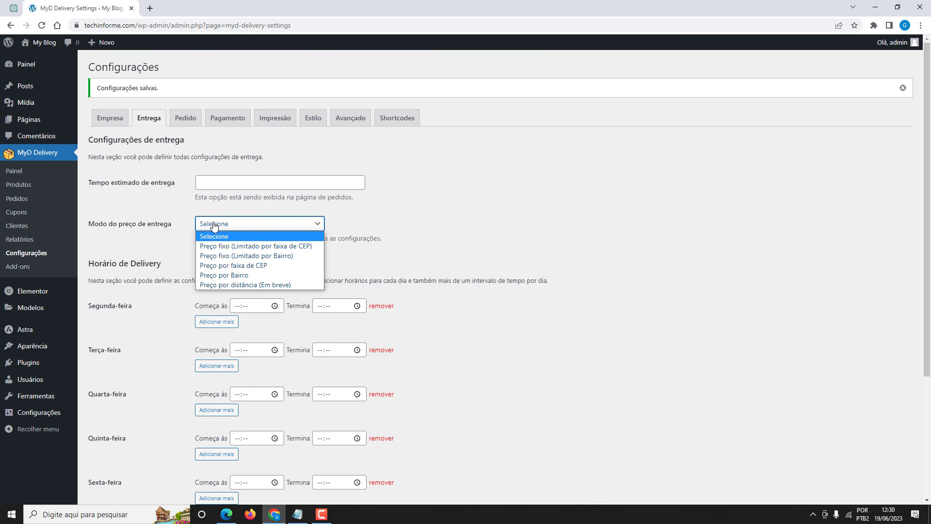
left_click(224, 275)
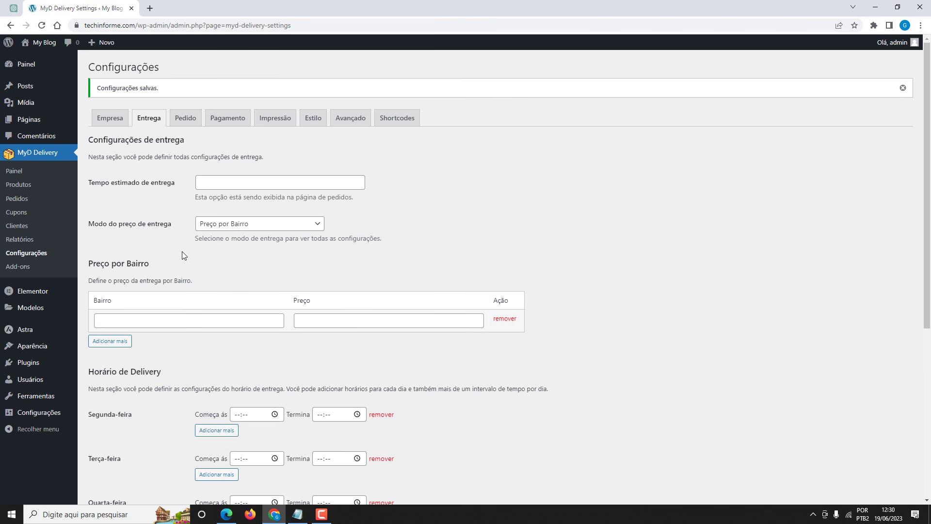
Add the Centro neighbourhood with a delivery price of 0,00.
left_click(194, 319)
type("Centro")
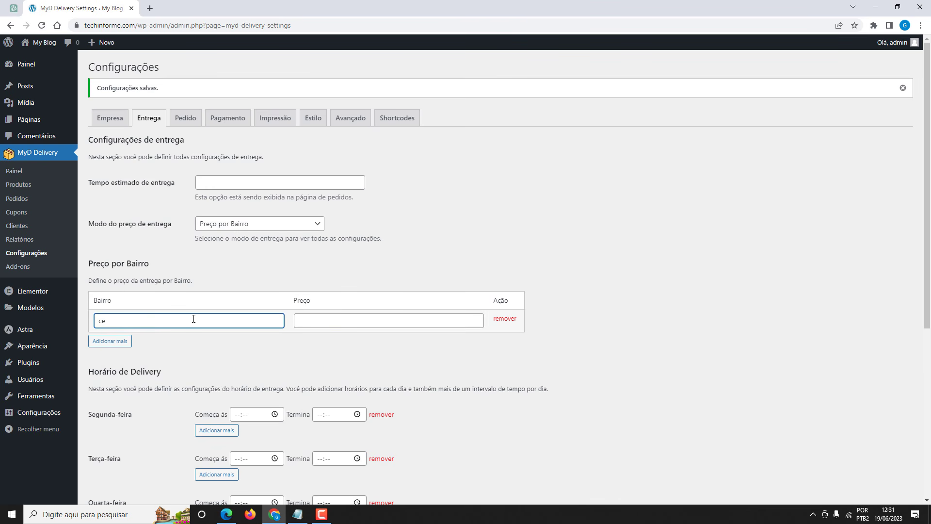
left_click(303, 321)
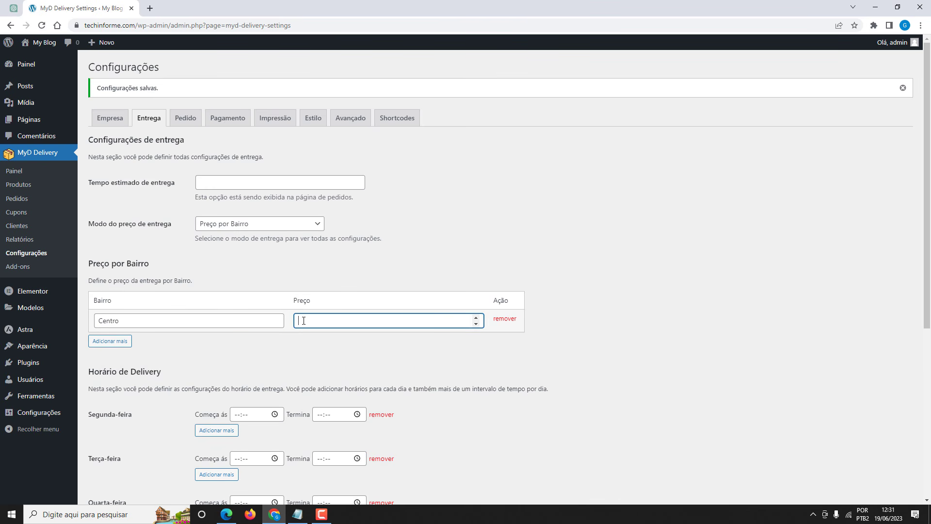
type("0,00")
left_click(287, 337)
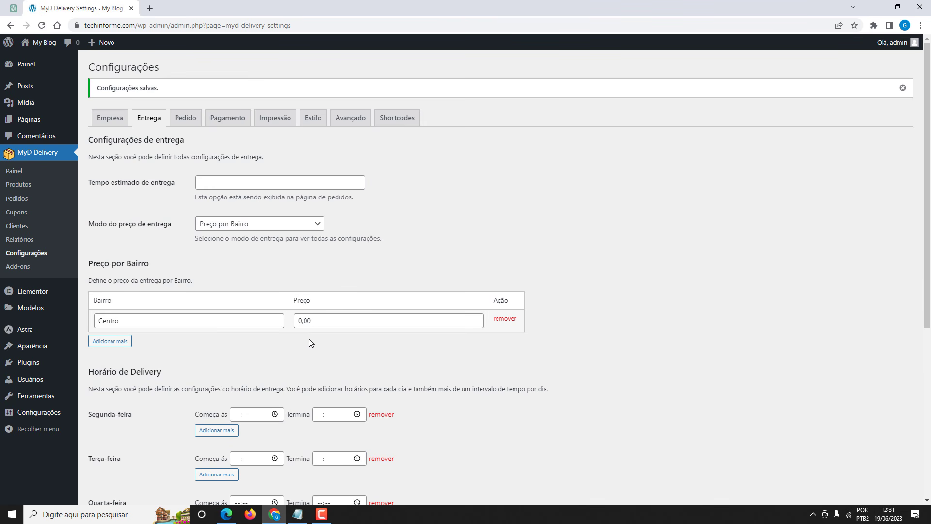
Set Segunda-feira's delivery start time to 09:00.
scroll(309, 338, "down", 2)
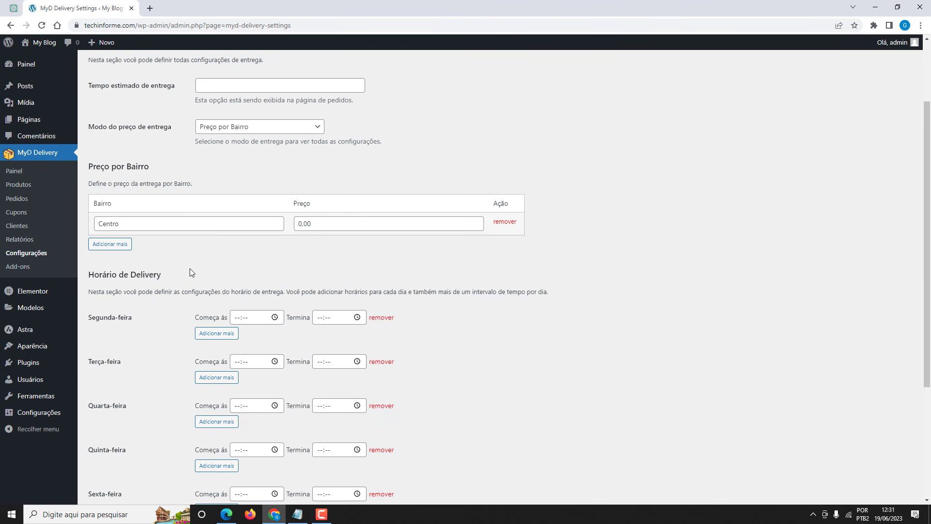
scroll(156, 290, "down", 2)
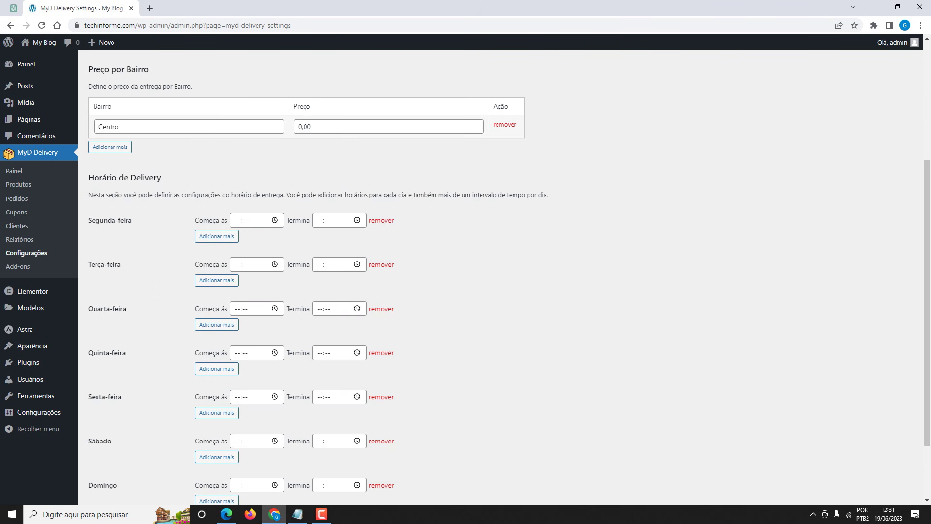
scroll(124, 238, "down", 2)
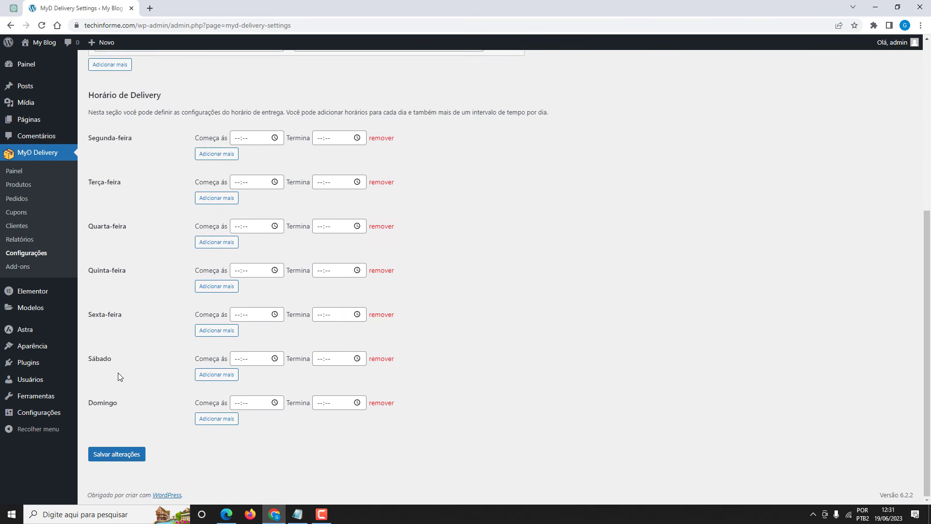
scroll(246, 275, "up", 2)
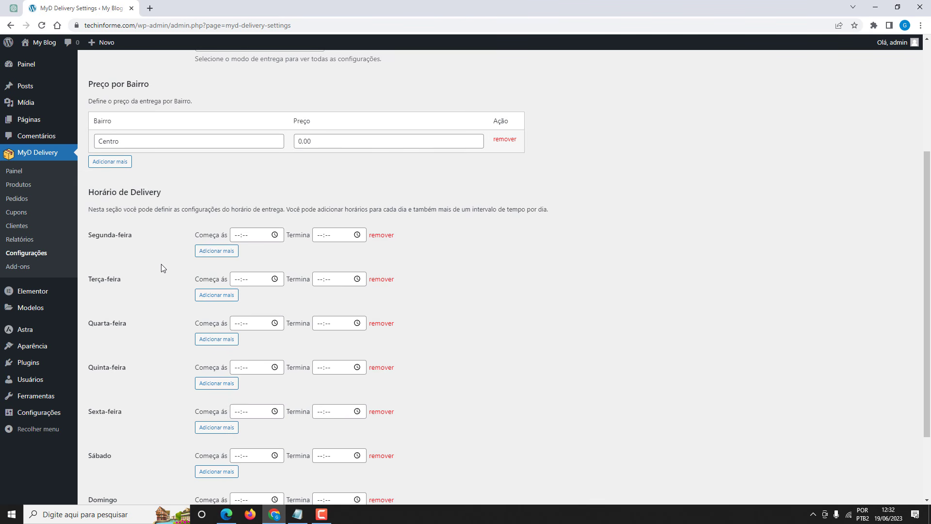
scroll(161, 264, "down", 1)
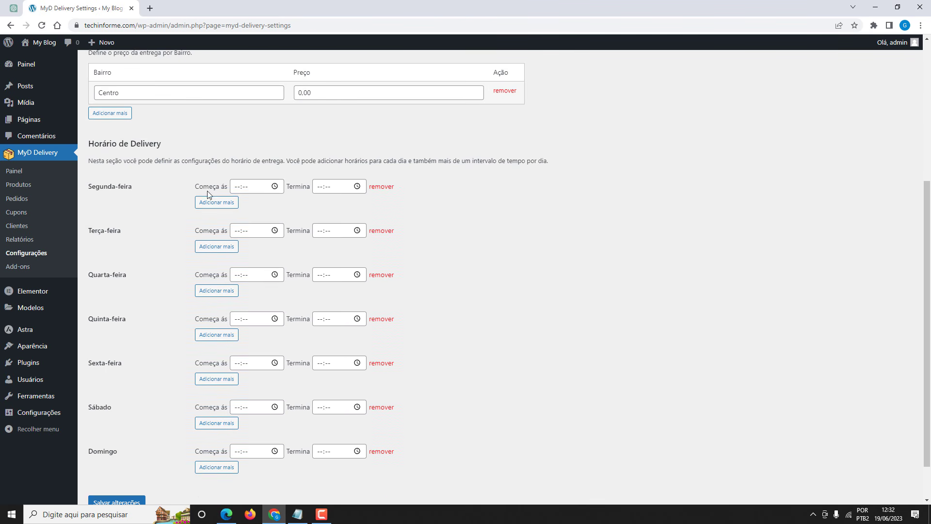
left_click(244, 188)
left_click(275, 186)
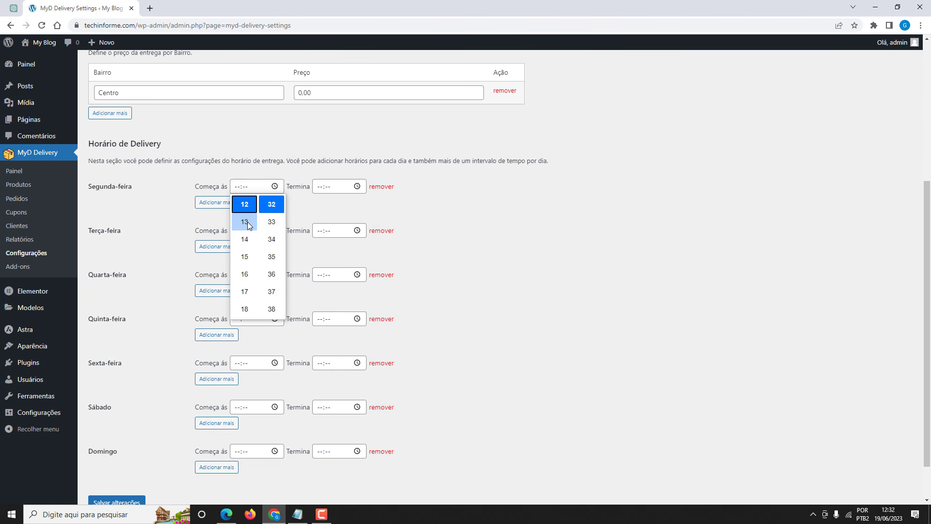
scroll(248, 225, "up", 2)
left_click(244, 257)
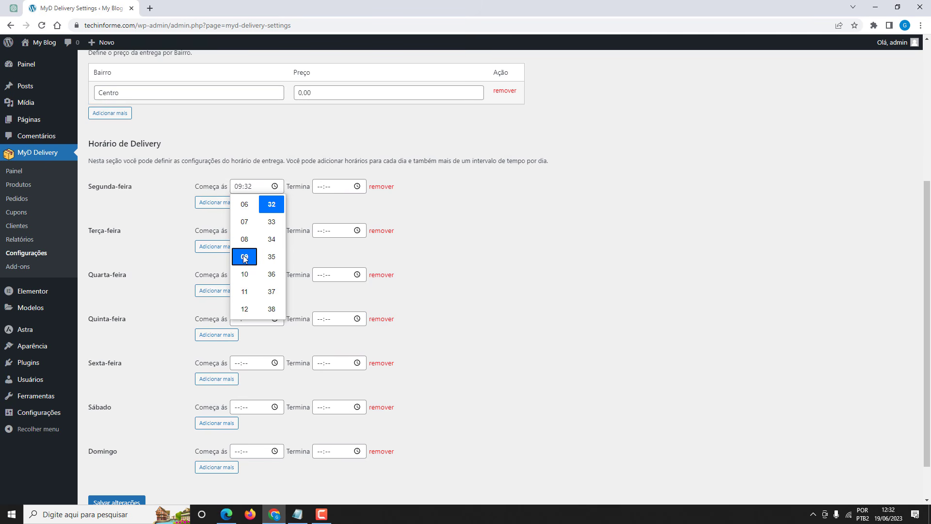
left_click(250, 186)
type("00")
Set Segunda-feira's closing time to 23:00 and save the delivery hours.
left_click(357, 187)
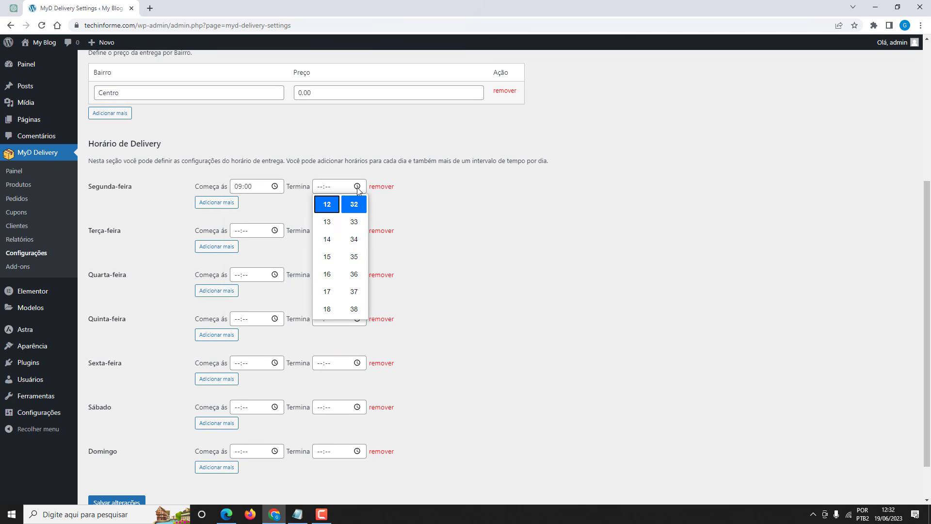
scroll(324, 247, "up", 4)
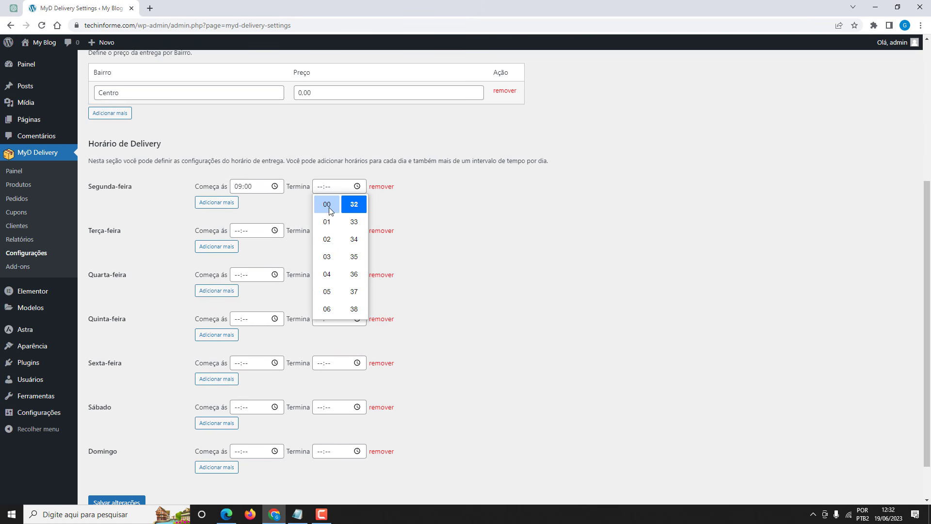
scroll(329, 262, "down", 7)
left_click(330, 272)
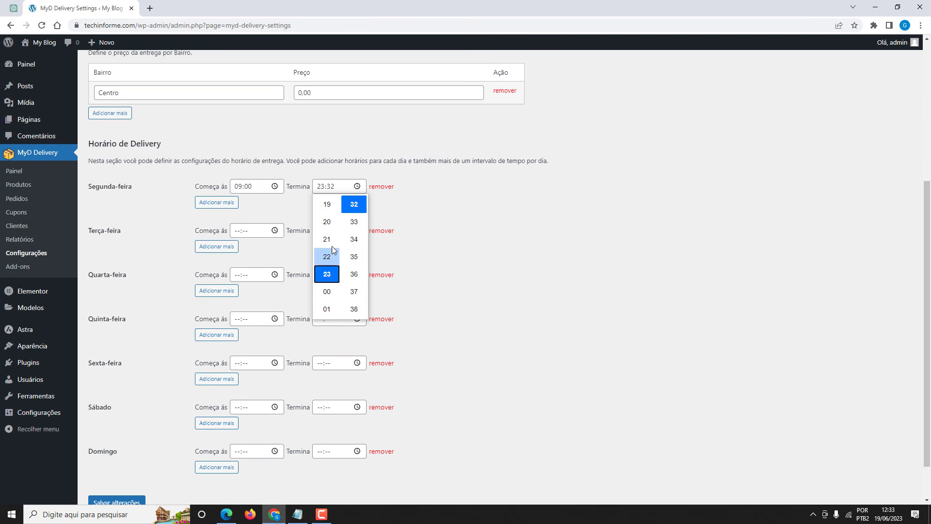
left_click(334, 187)
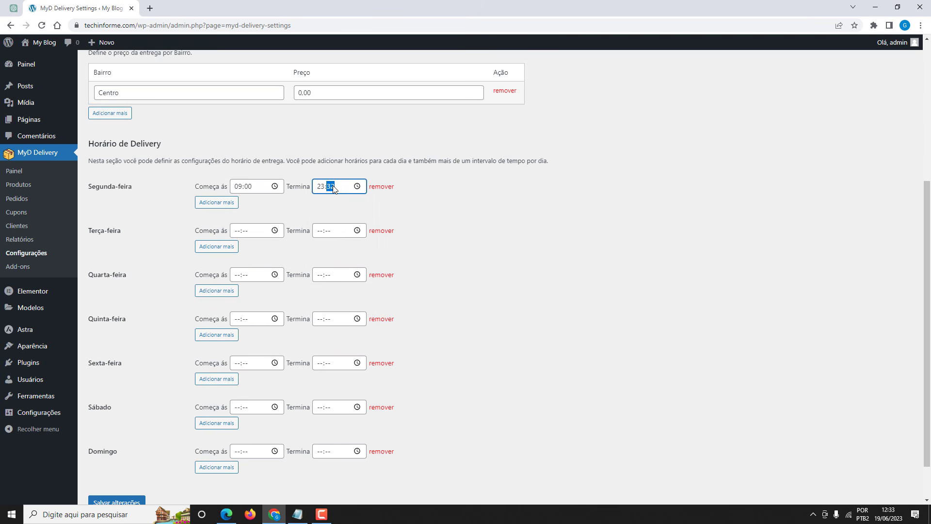
left_click(352, 209)
left_click(116, 503)
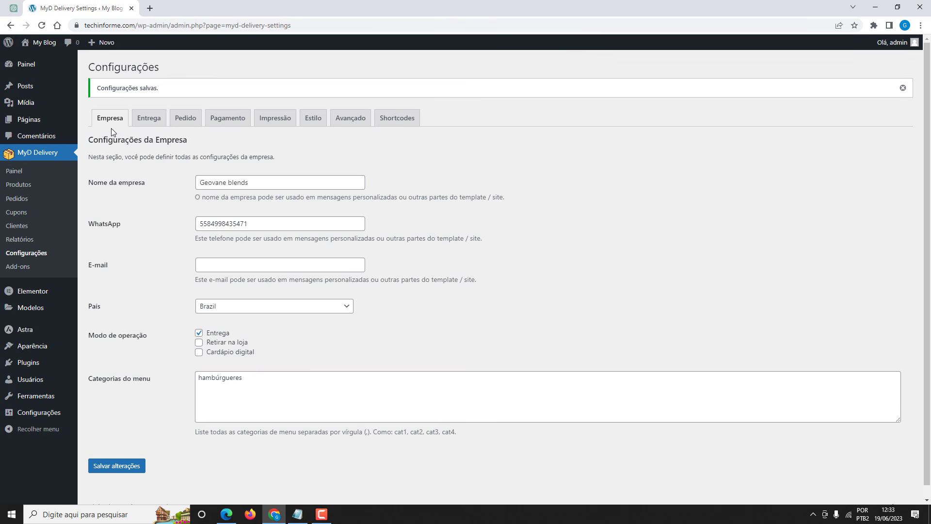
left_click(142, 125)
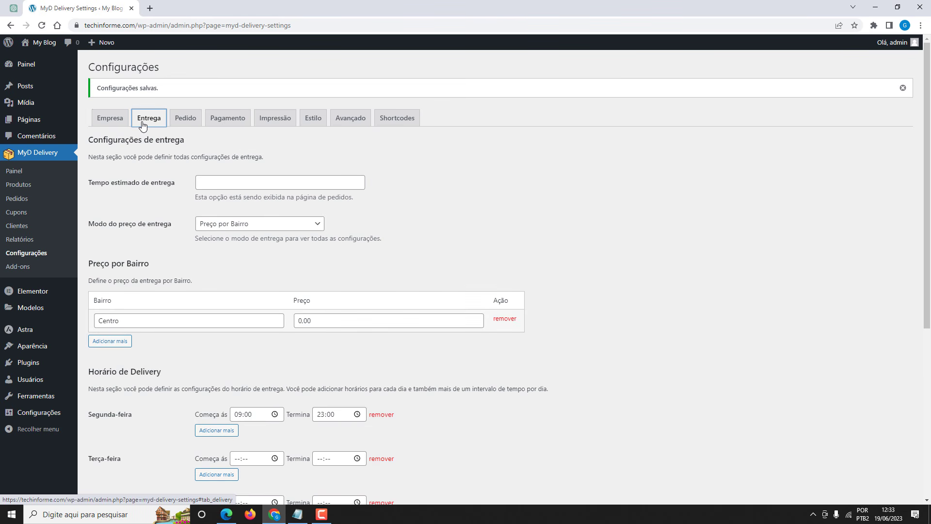
Leave the Preço mínimo field empty on the Pedido tab.
left_click(183, 121)
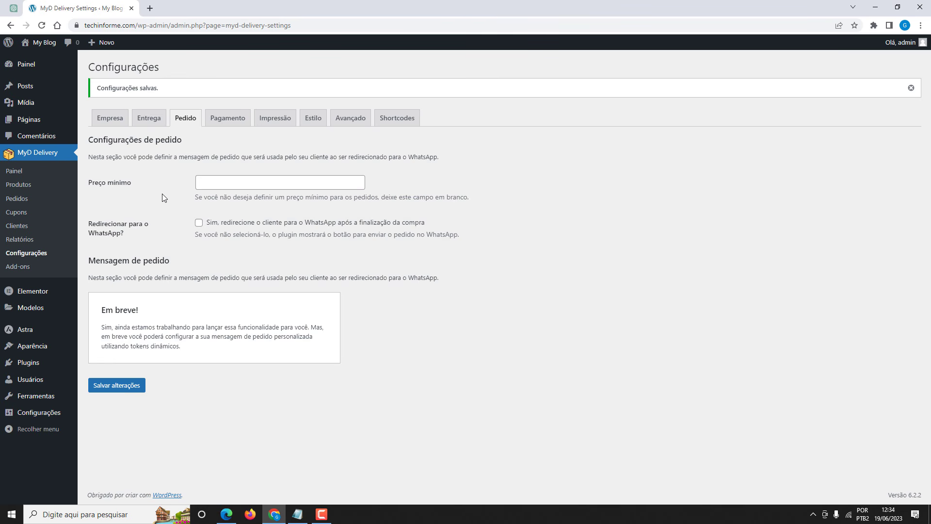
left_click(205, 181)
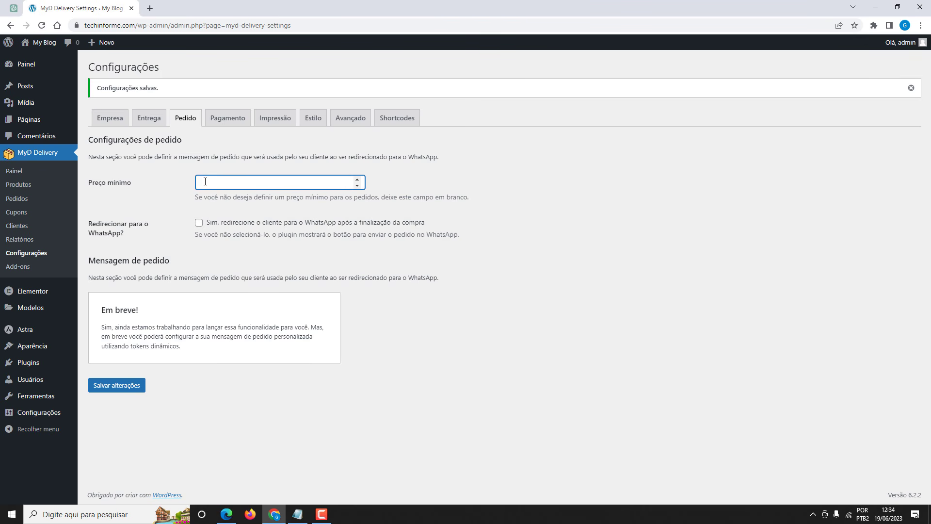
type("20,00")
left_click(176, 185)
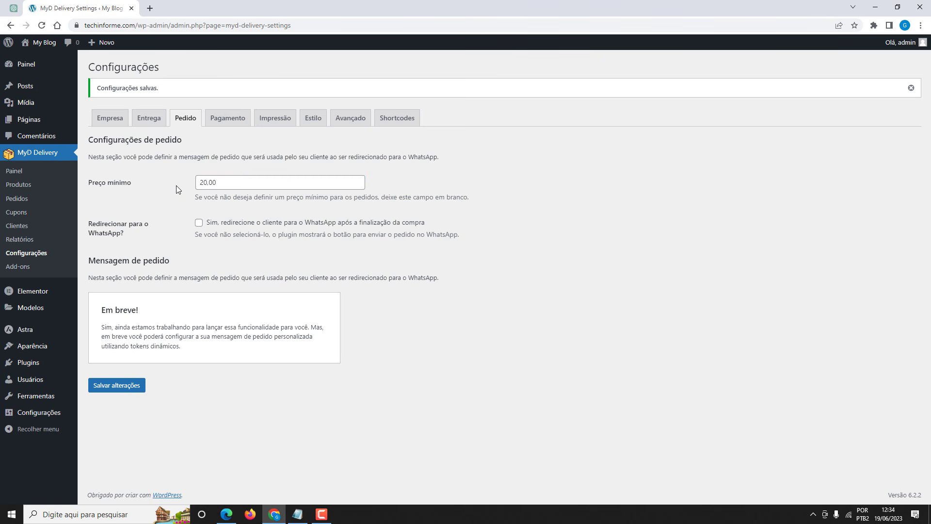
double_click(201, 185)
key("BackSpace")
left_click(148, 181)
Enable the WhatsApp redirect after purchase and save the order settings.
left_click(198, 224)
left_click(126, 388)
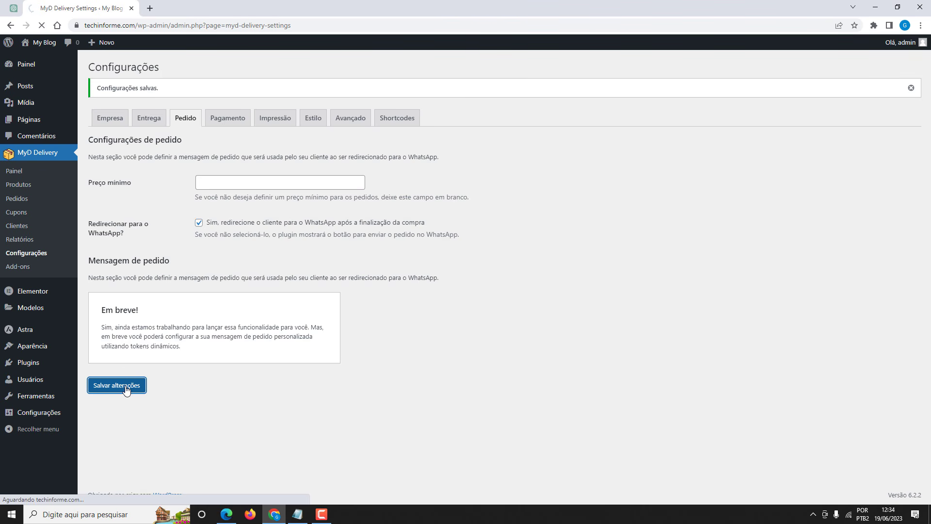
left_click(221, 123)
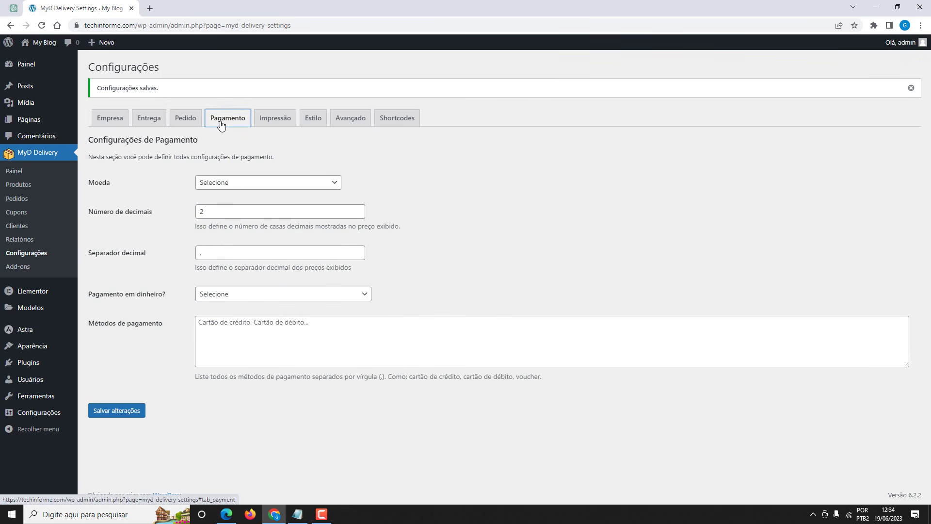
Set the currency to Real Brasileiro (R$) and accept cash payments ('Sim').
left_click(210, 185)
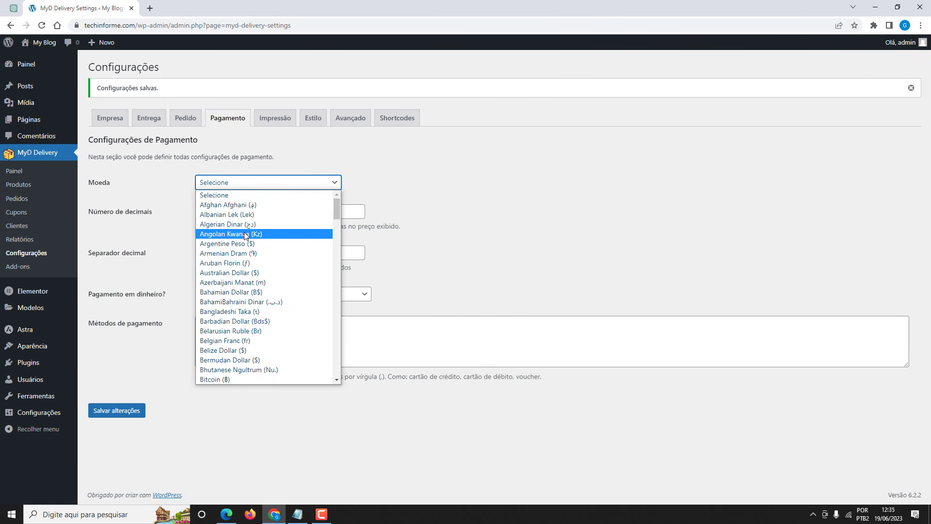
scroll(244, 234, "down", 2)
left_click(235, 321)
left_click(183, 186)
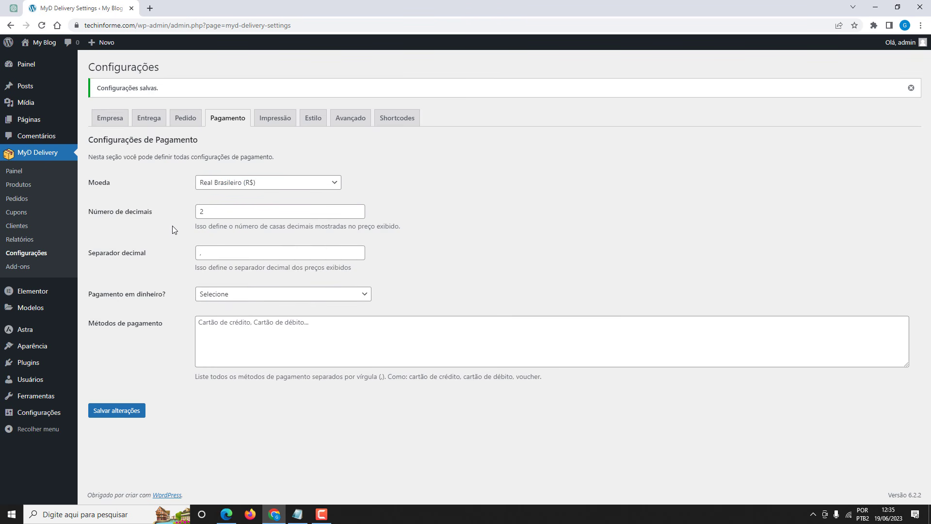
left_click(213, 297)
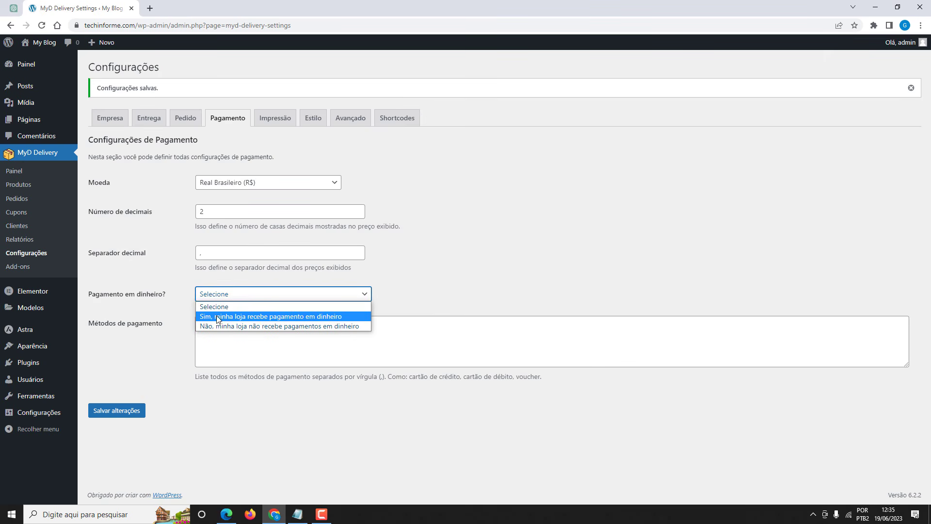
left_click(216, 316)
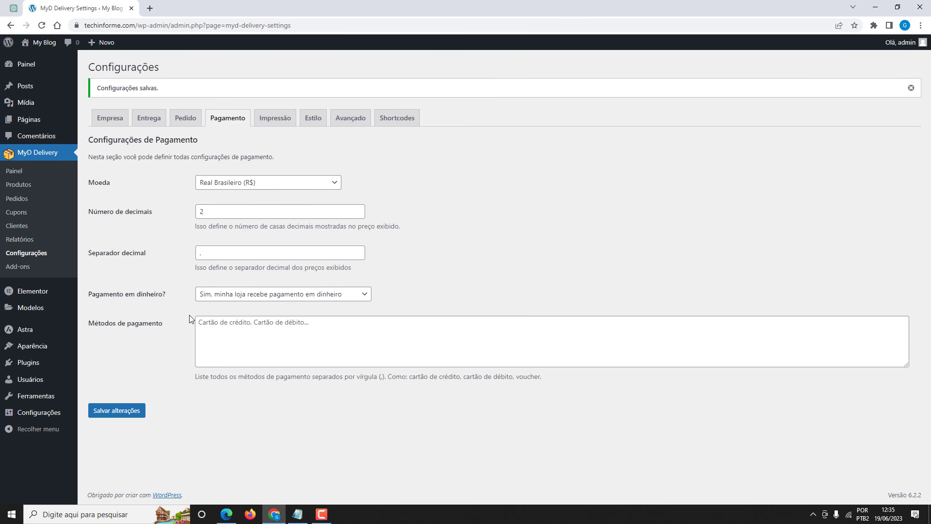
List 'Cartão de crédito, Pix na entrega' as payment methods and save.
left_click(227, 327)
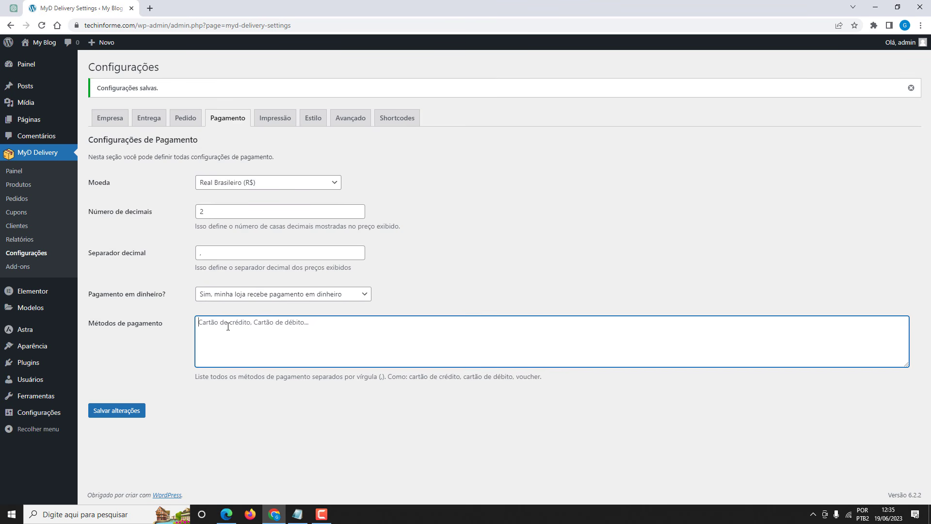
type("Cartão de crédito, Pix na entrega")
left_click(117, 411)
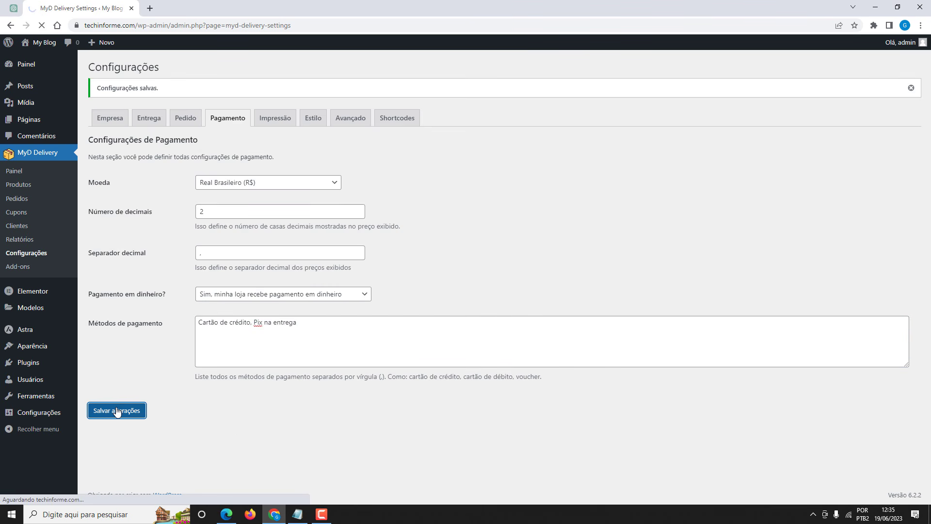
Look through the Impressão and Estilo tabs, then go to Avançado.
left_click(272, 120)
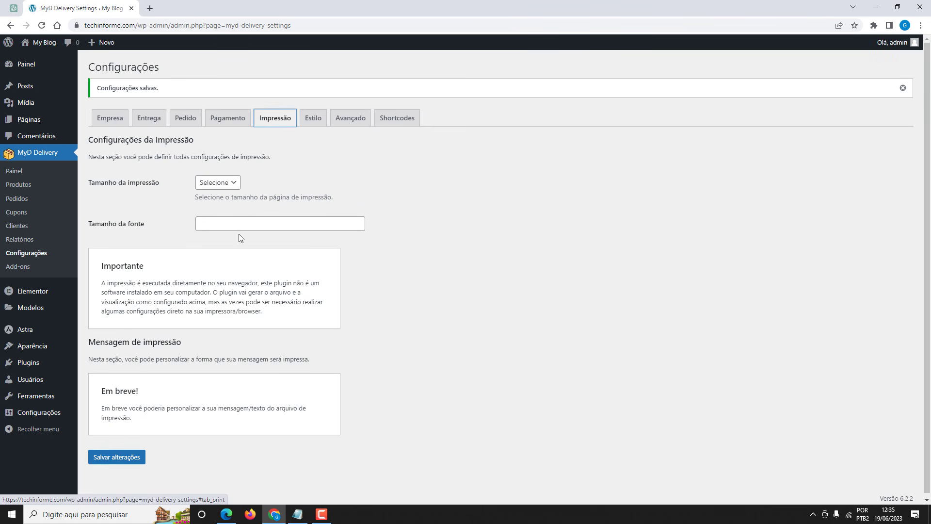
left_click(312, 121)
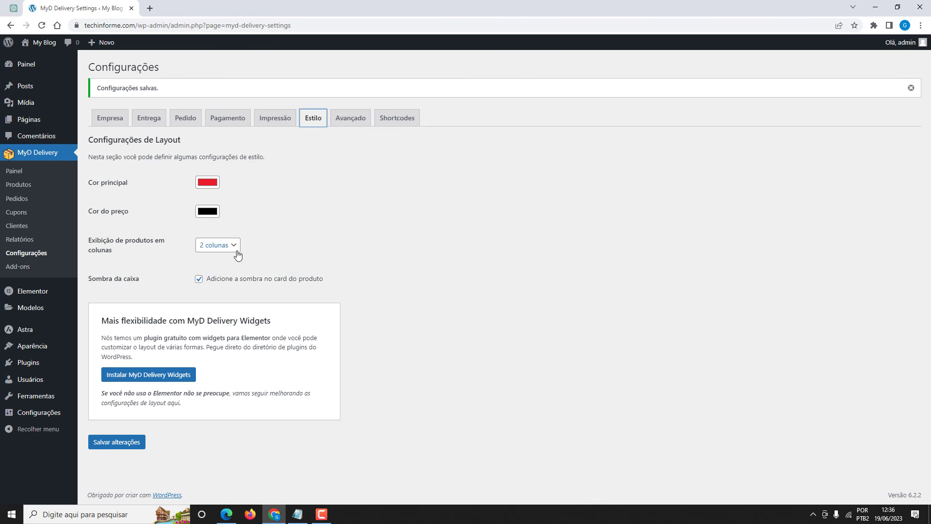
left_click(350, 123)
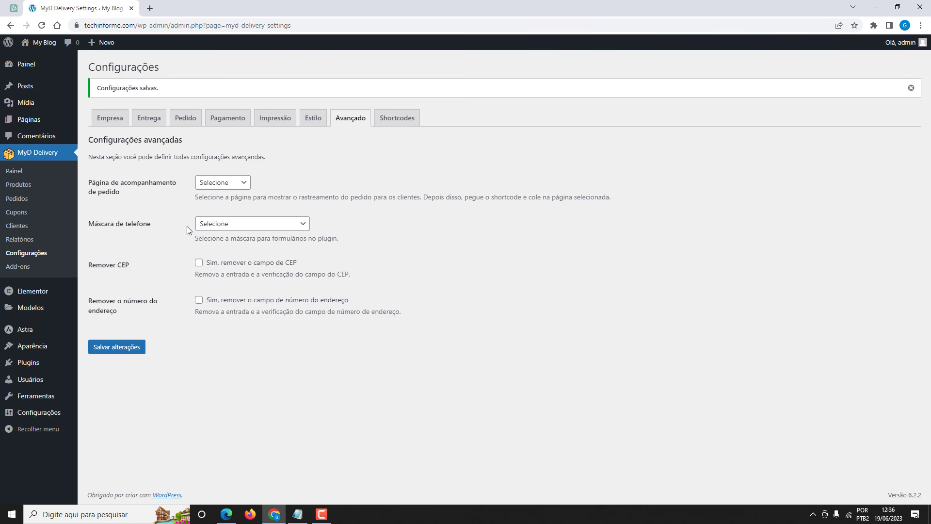
left_click(214, 227)
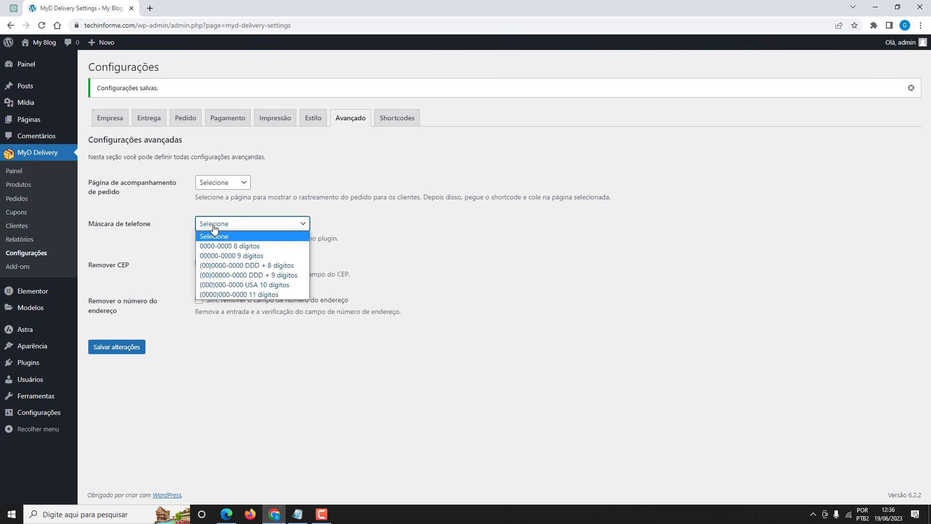
left_click(232, 255)
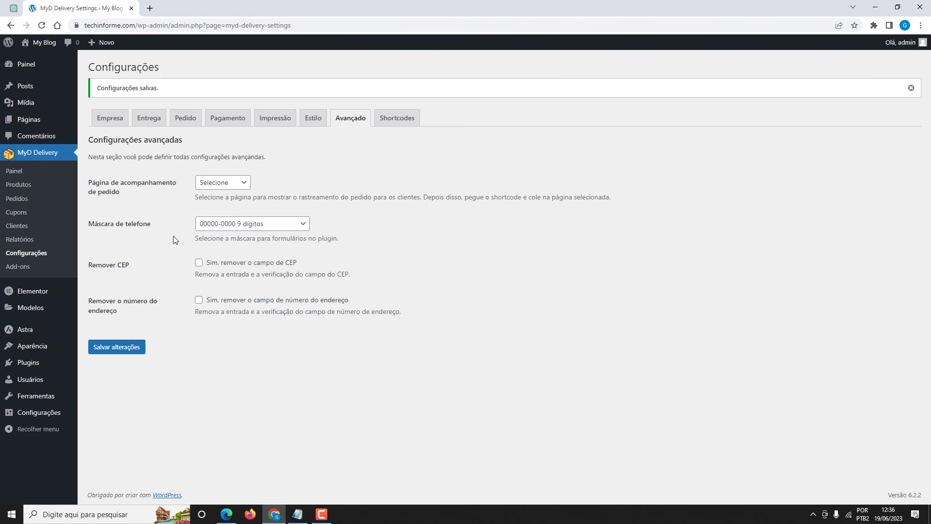
left_click(199, 263)
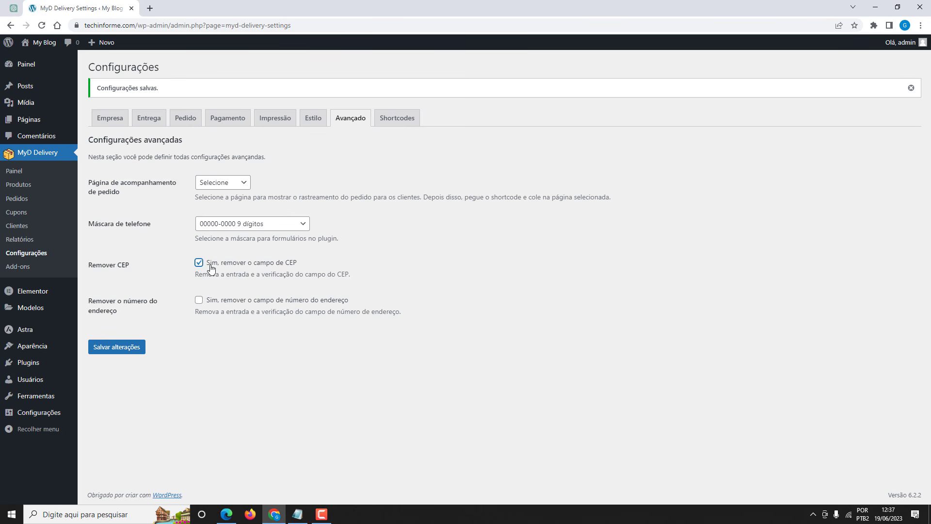
left_click(109, 349)
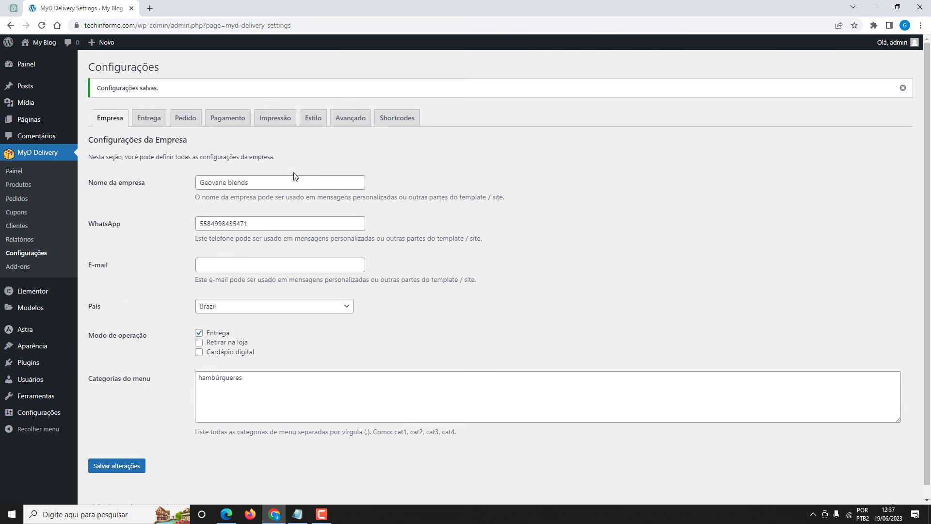
Reopen the Avançado tab and expand the site page options.
left_click(345, 124)
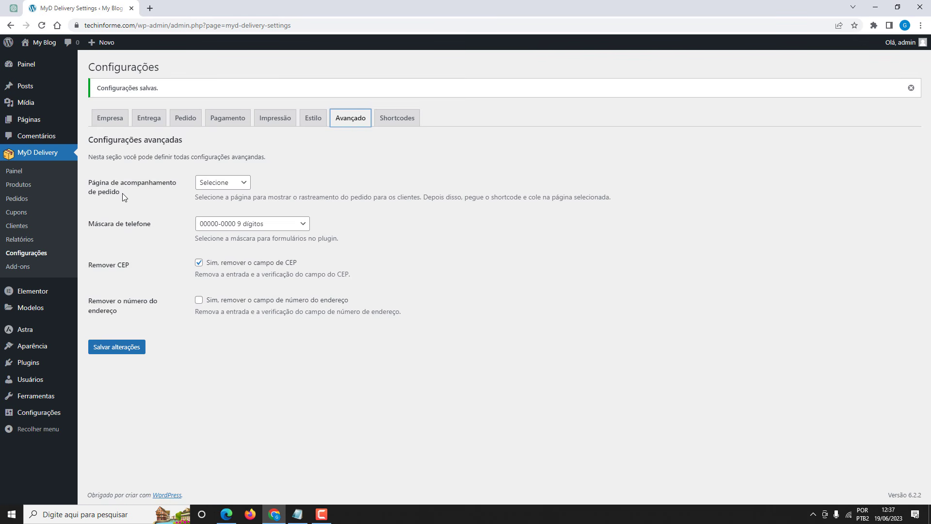
left_click(128, 195)
mouse_move(47, 122)
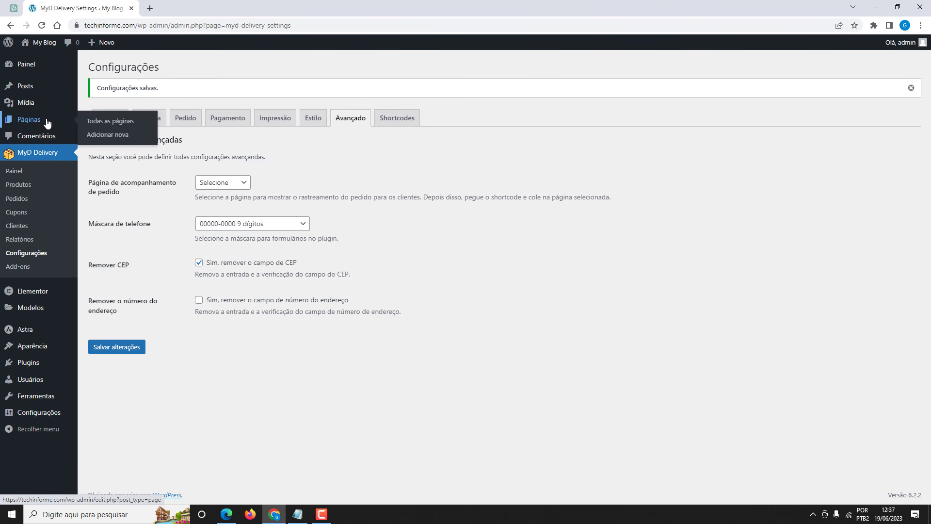
Create a new page titled PEDIDOS in another tab and publish it.
right_click(102, 138)
left_click(124, 141)
left_click(187, 8)
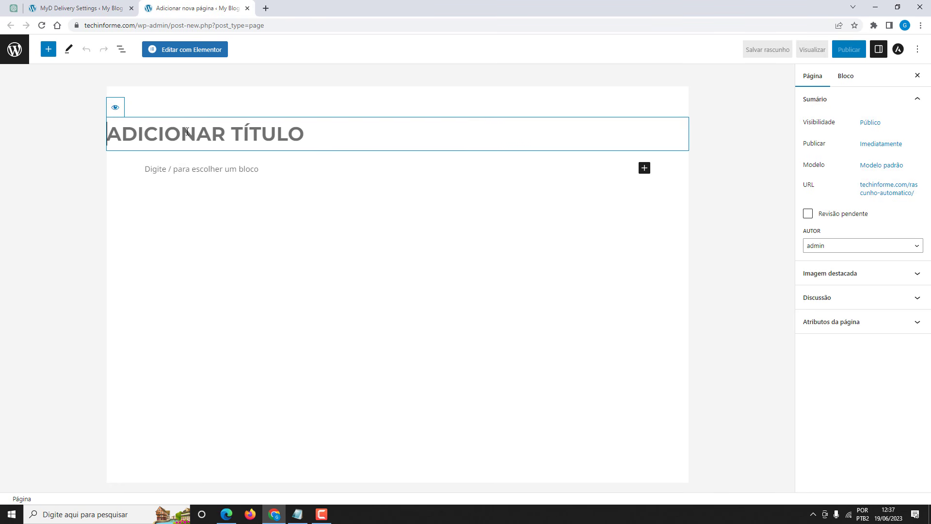
type("PEDIDOS")
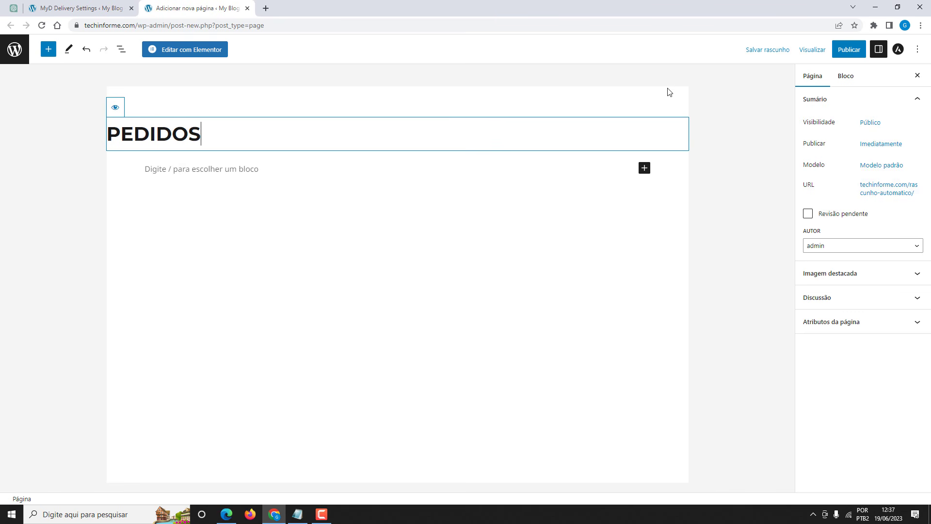
left_click(849, 54)
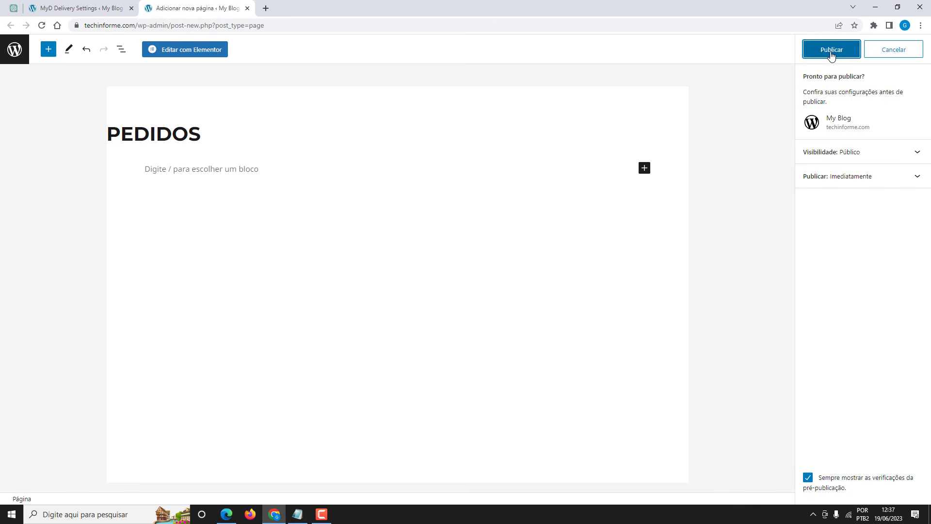
left_click(831, 53)
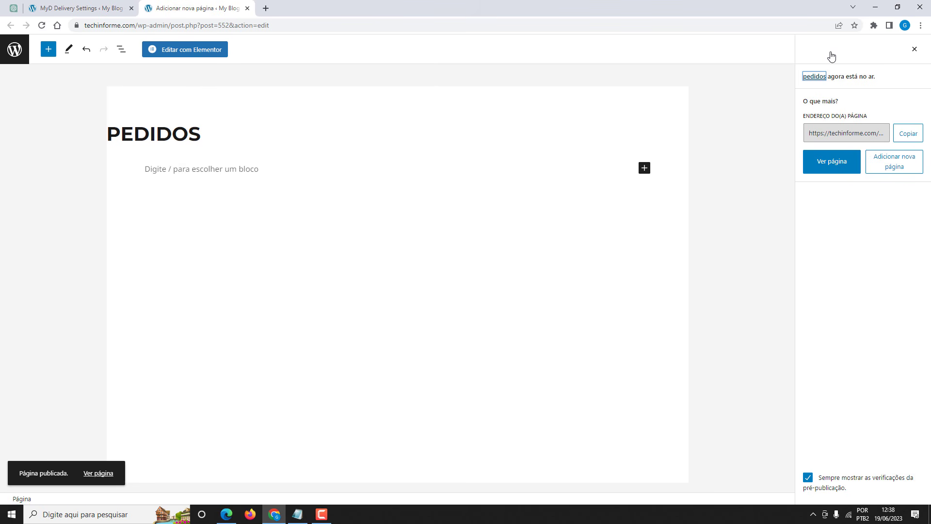
Set the pedidos page layout to Elementor Canvas in Elementor.
left_click(185, 52)
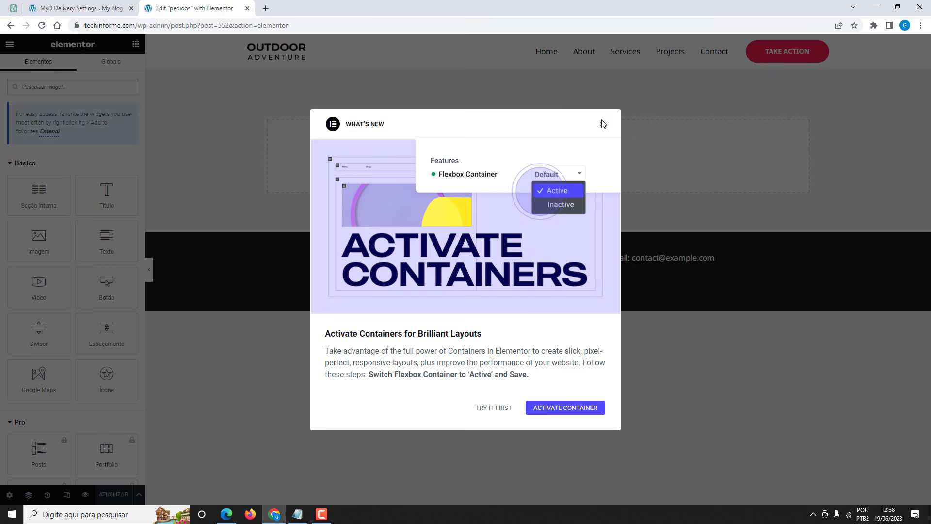
left_click(602, 122)
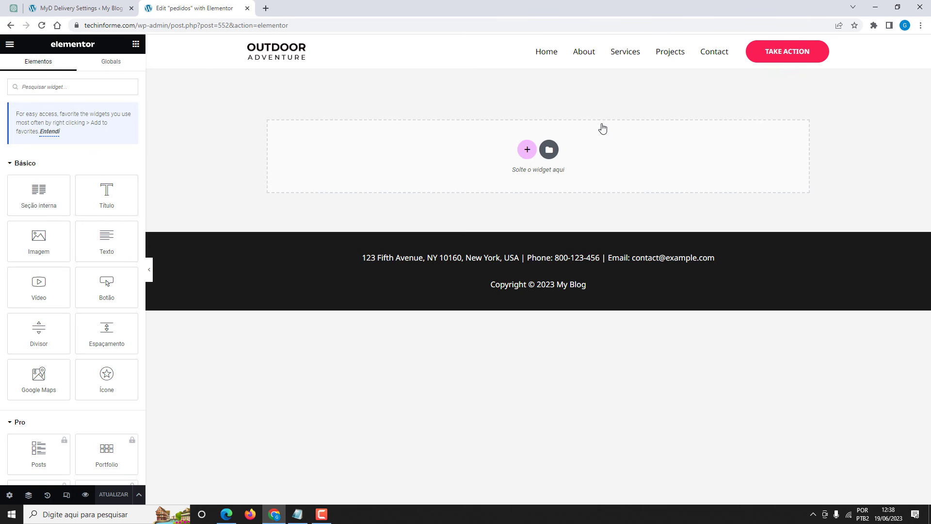
left_click(9, 495)
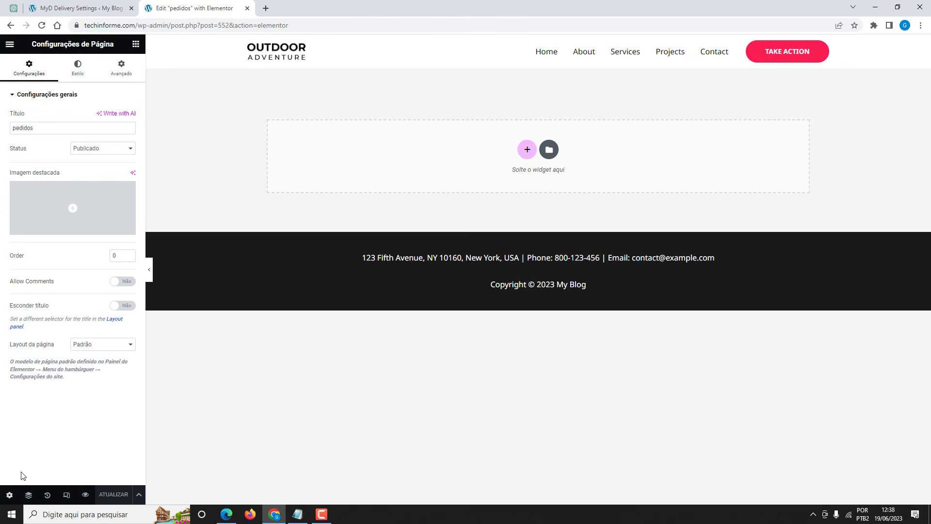
left_click(83, 351)
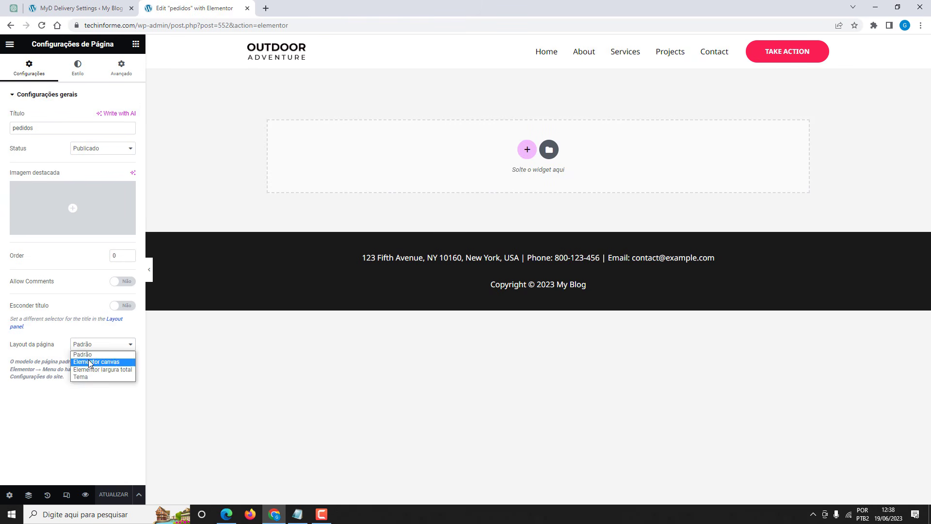
left_click(89, 365)
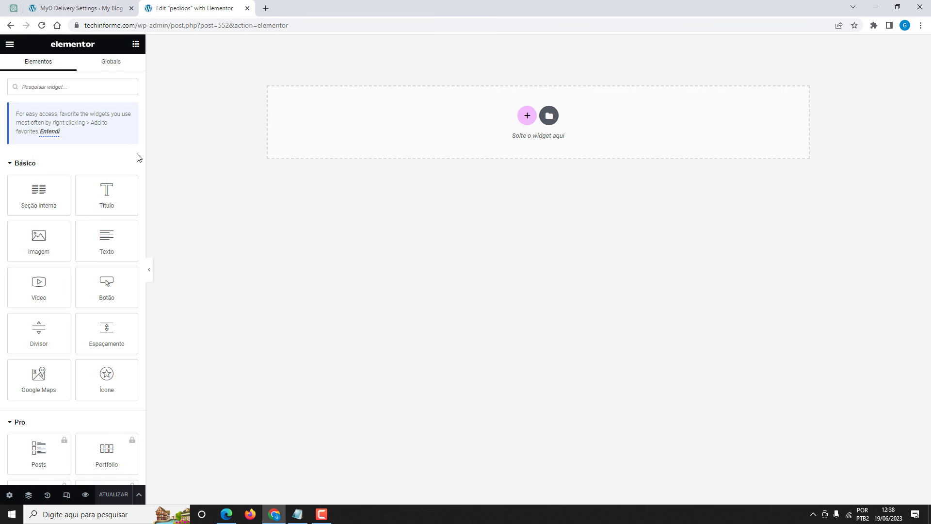
left_click(90, 9)
Choose pedidos as the order-tracking page in the Avançado settings and save.
mouse_move(145, 125)
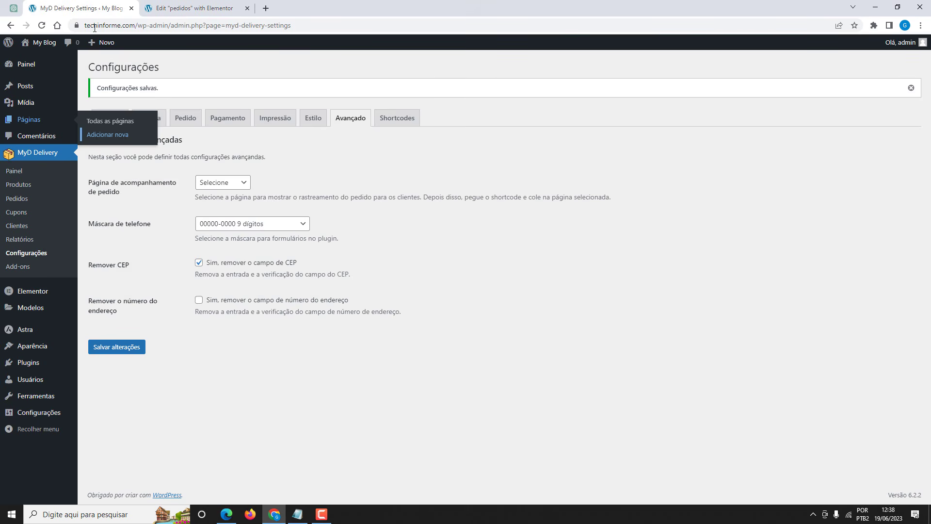
left_click(42, 25)
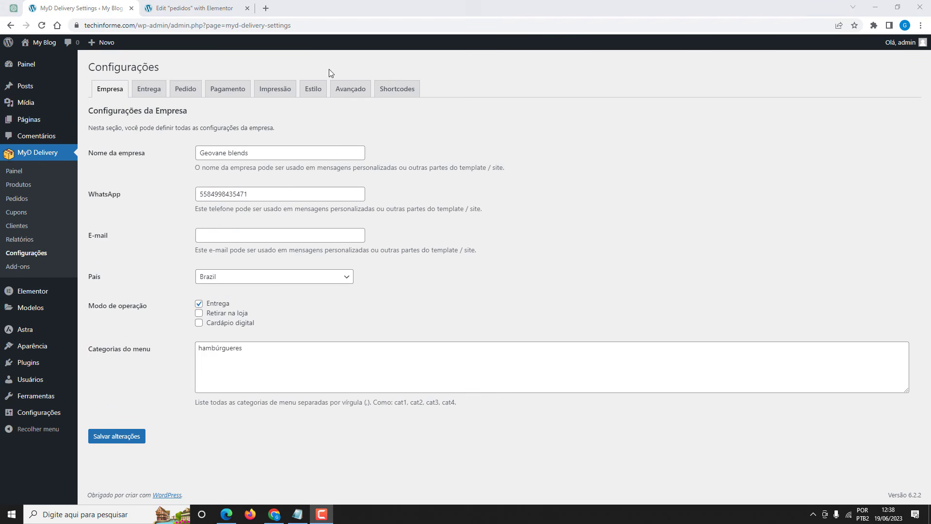
left_click(345, 92)
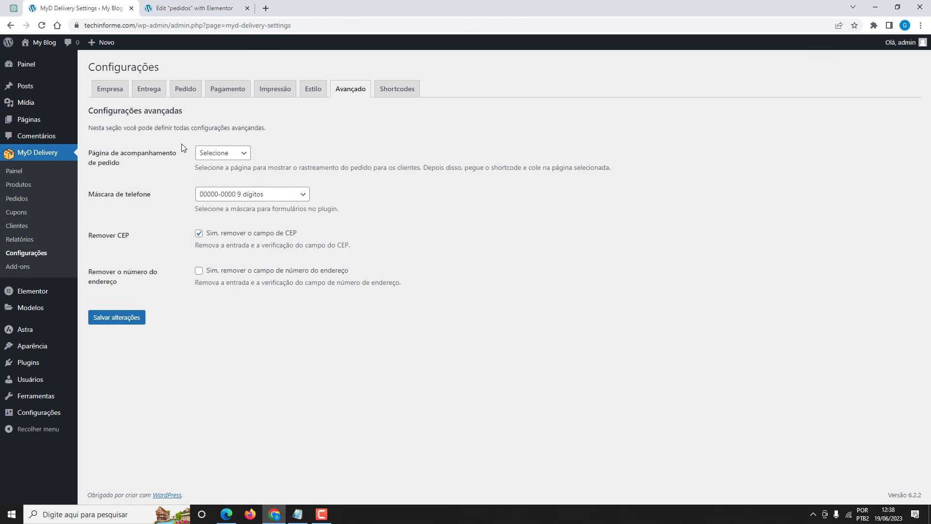
left_click(211, 153)
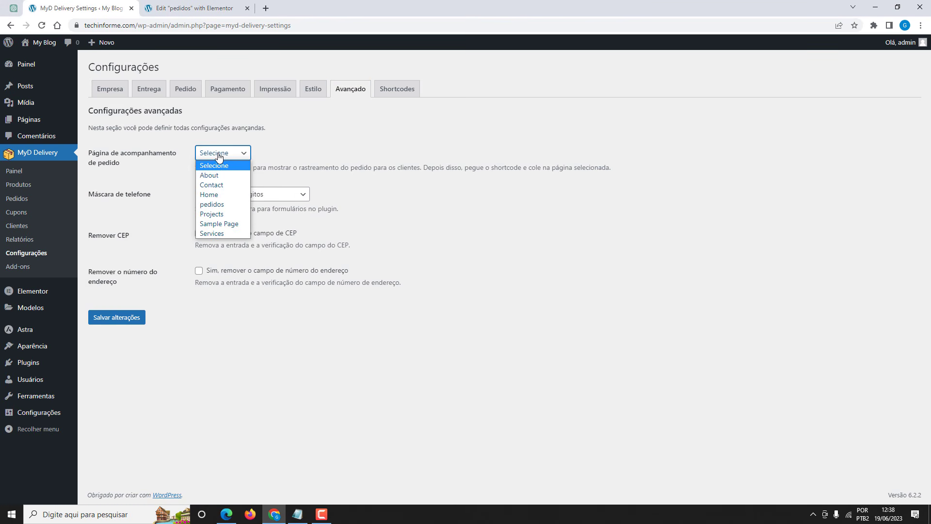
left_click(219, 204)
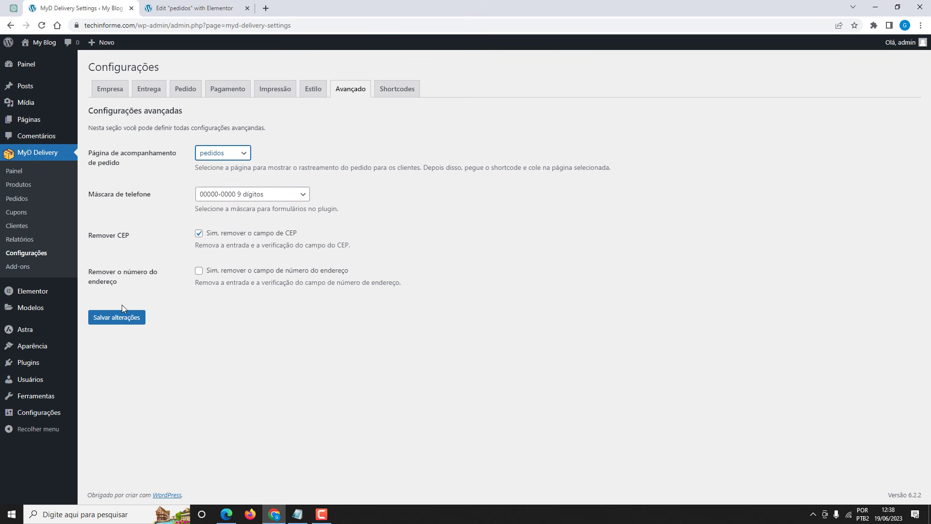
left_click(122, 320)
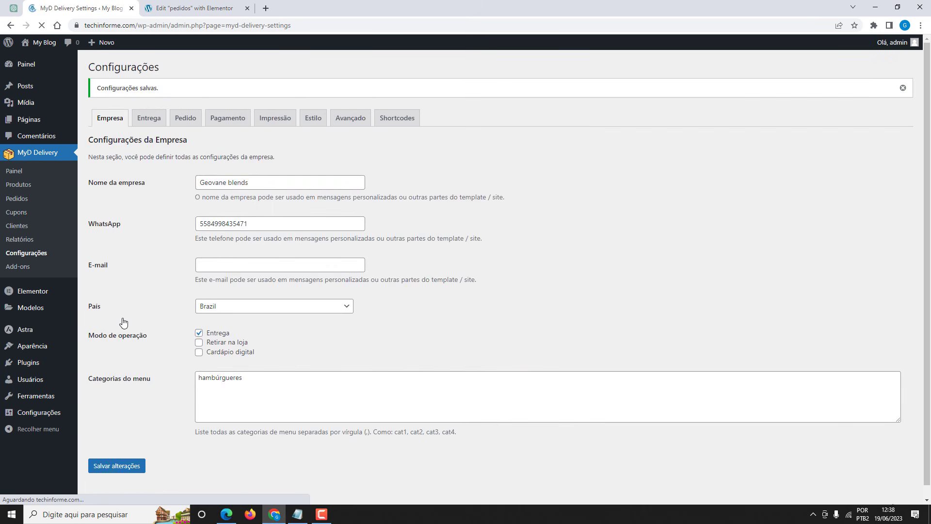
Copy the [mydelivery-orders] shortcode from the Shortcodes tab.
left_click(392, 122)
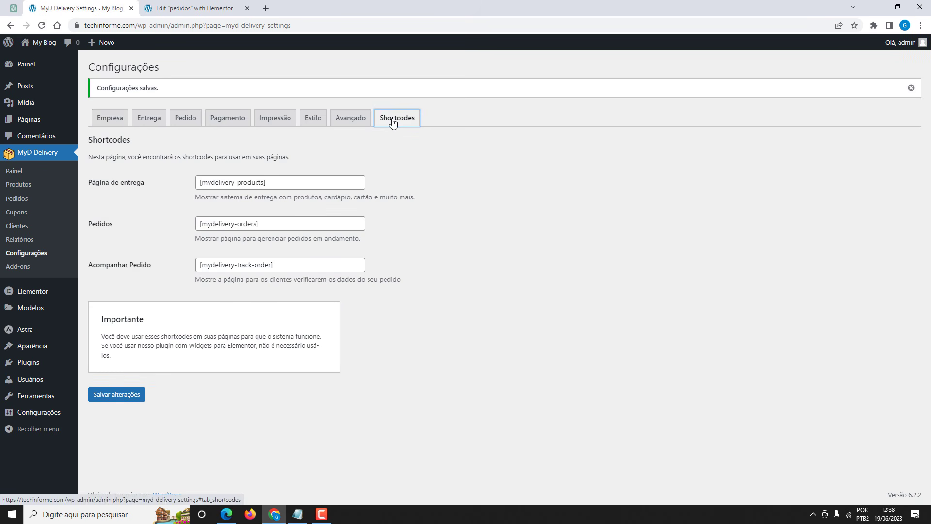
left_click_drag(258, 223, 200, 224)
key("ctrl+c")
key("alt+j")
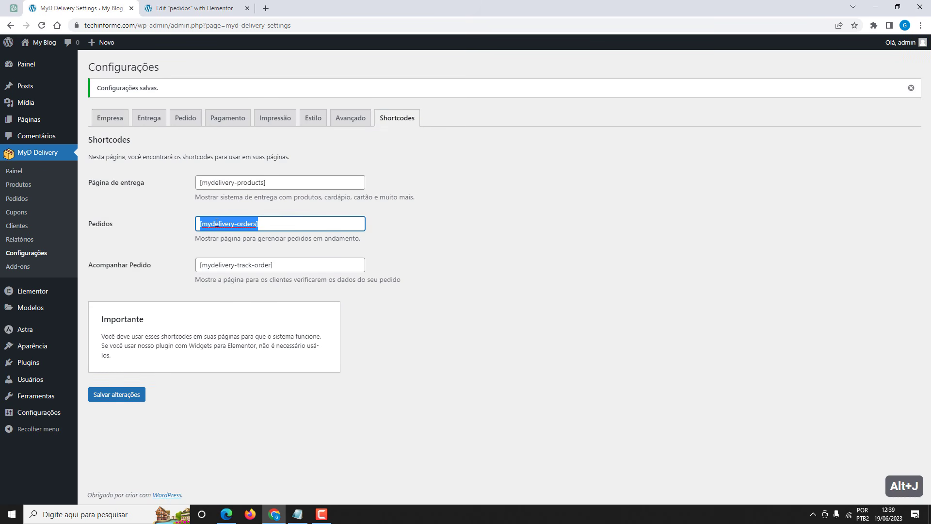
Add a single-column section holding a Texto widget to the pedidos page.
left_click(191, 8)
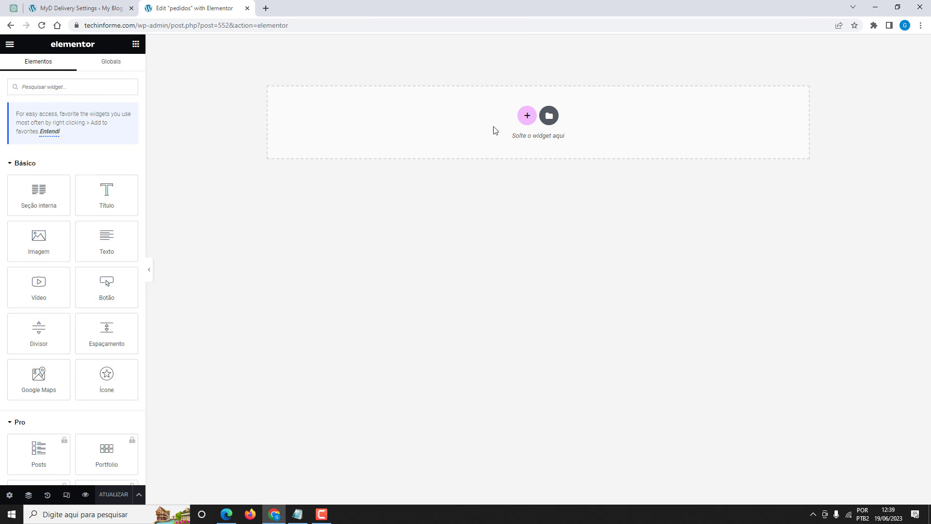
left_click(43, 27)
left_click(532, 118)
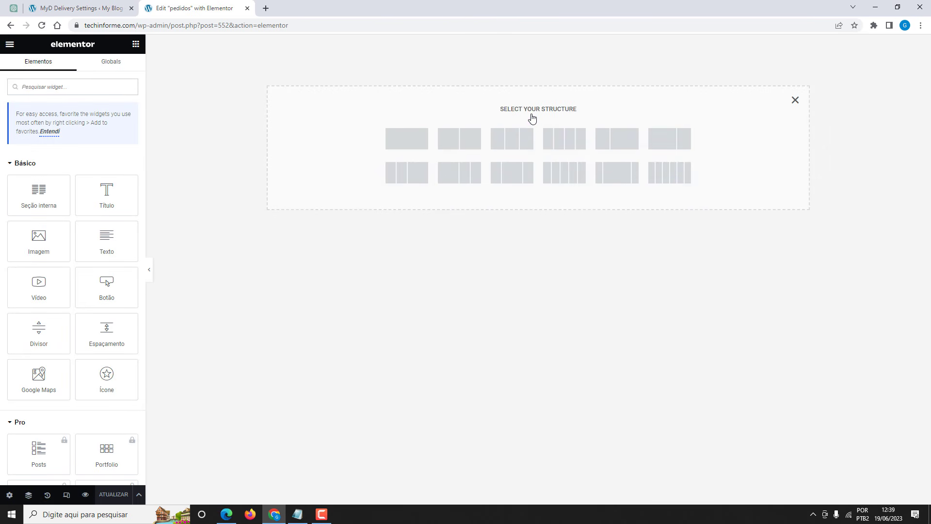
left_click(408, 141)
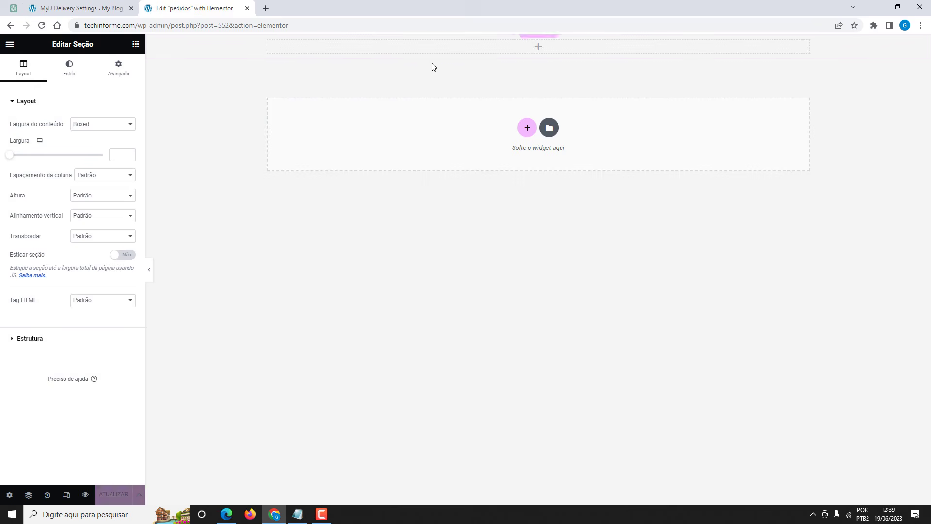
left_click(538, 54)
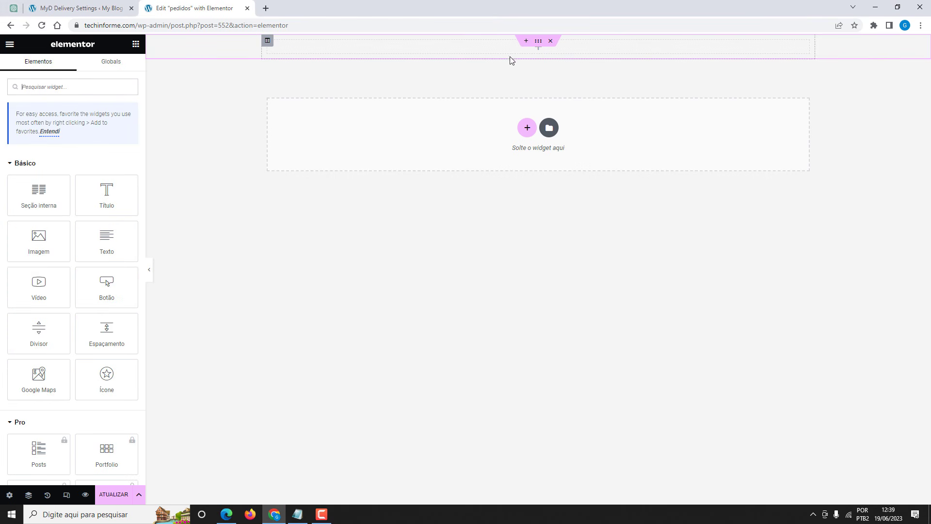
left_click_drag(104, 234, 557, 48)
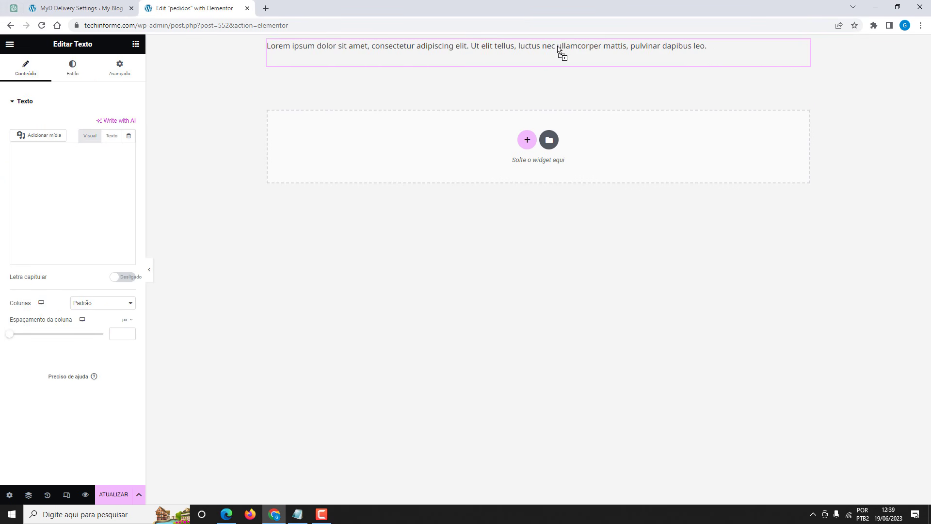
Replace the Lorem text with the [mydelivery-orders] shortcode, update the page and close the editor.
left_click(112, 139)
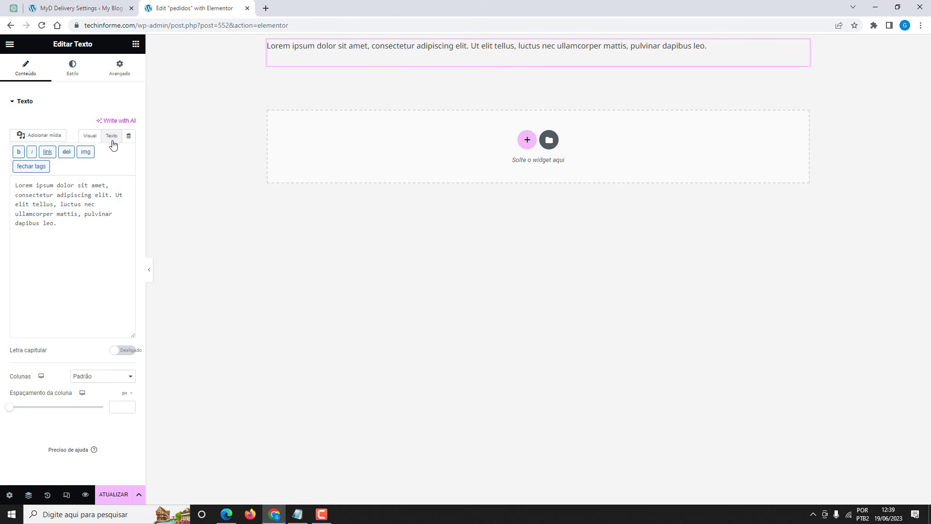
left_click_drag(74, 233, 10, 187)
key("alt+j")
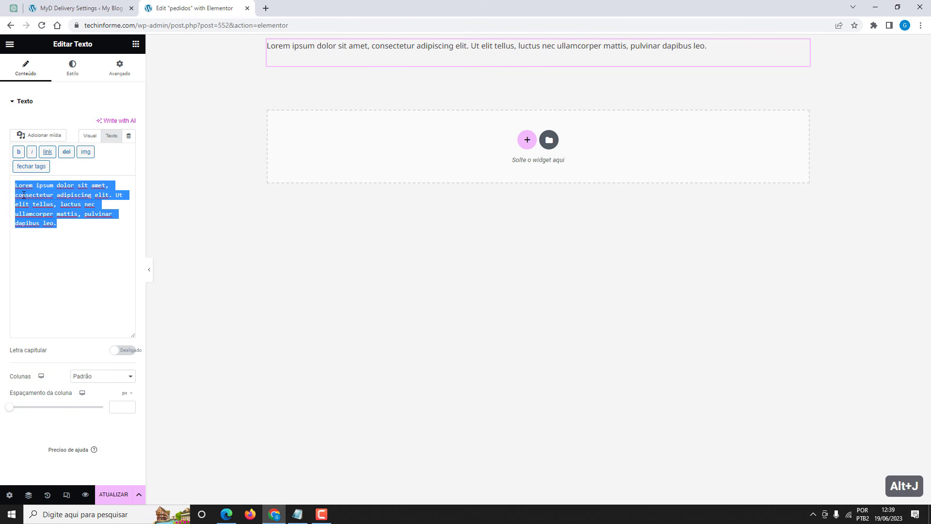
key("BackSpace")
key("ctrl+v")
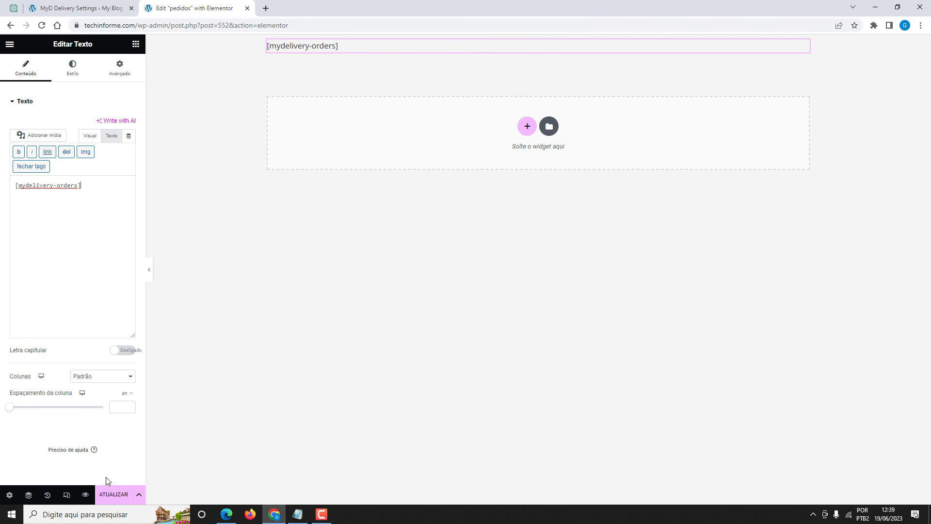
left_click(111, 495)
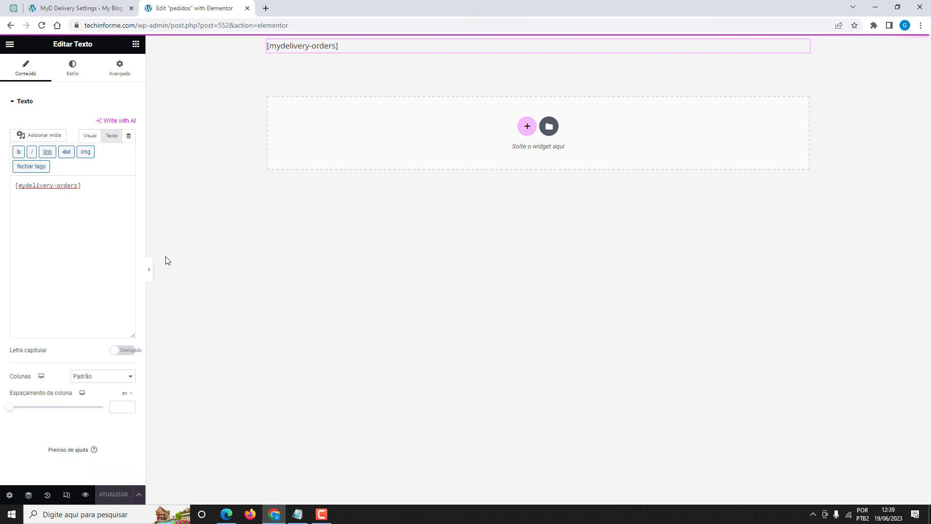
left_click(247, 8)
key("alt+j")
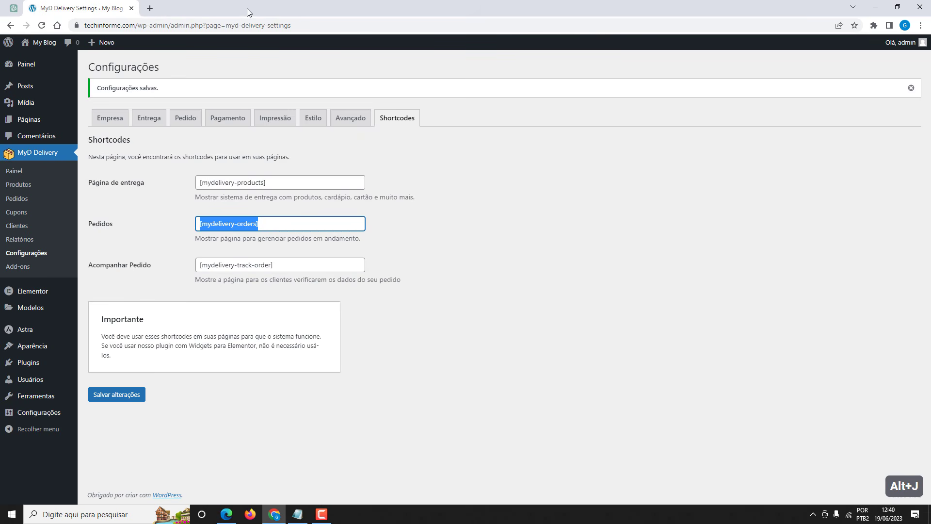
Copy the [mydelivery-products] shortcode from the Página de entrega field.
left_click(177, 185)
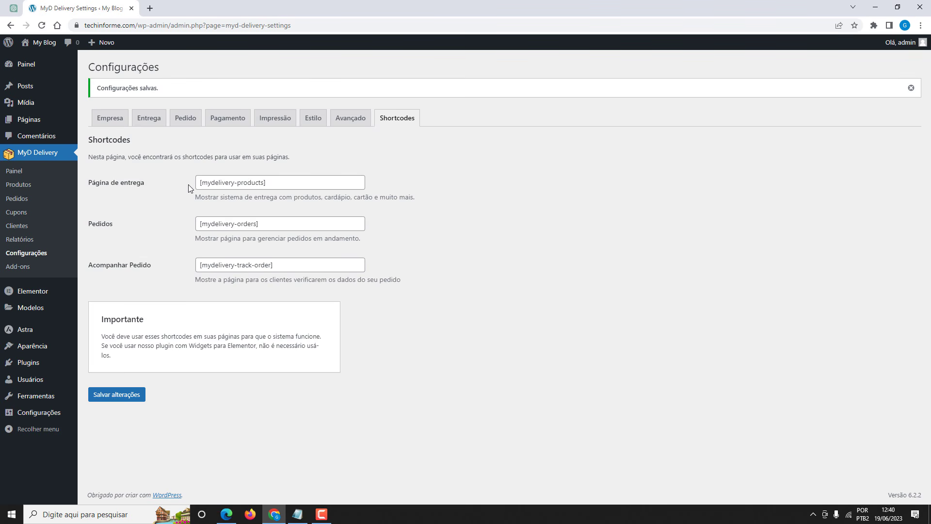
left_click(264, 180)
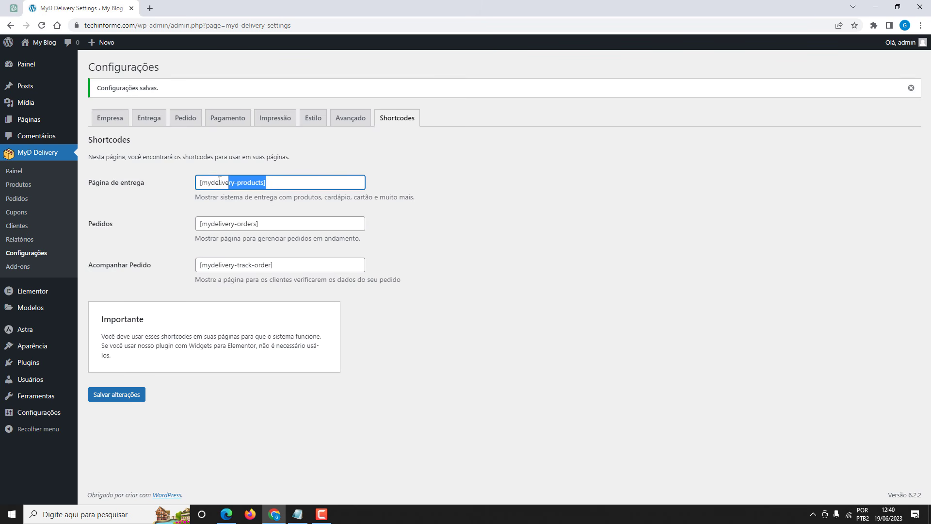
key("alt+j")
left_click(189, 182)
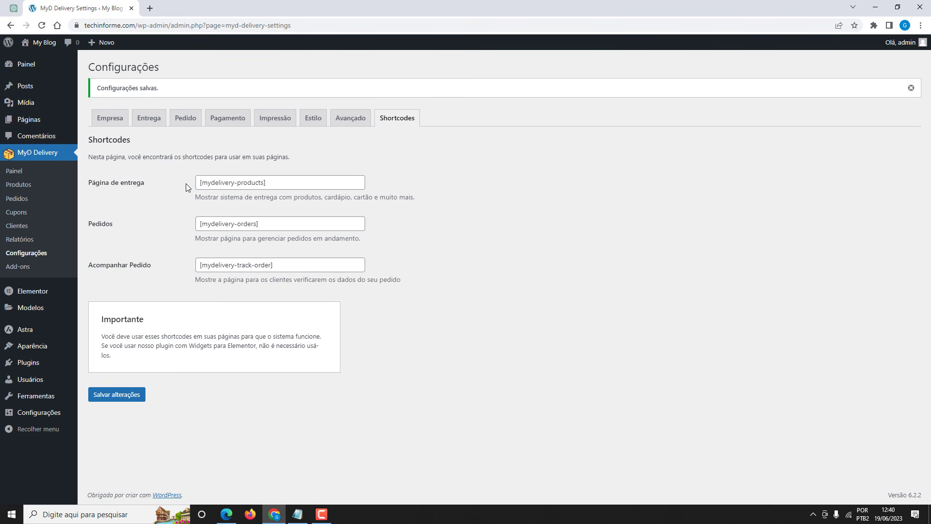
Open the Home page from the Páginas list with Editar com Elementor.
mouse_move(28, 125)
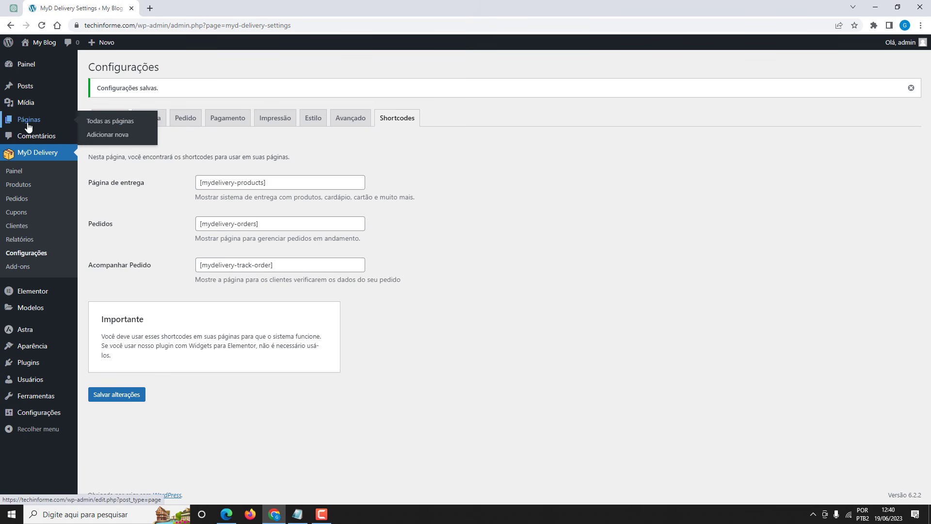
left_click(94, 127)
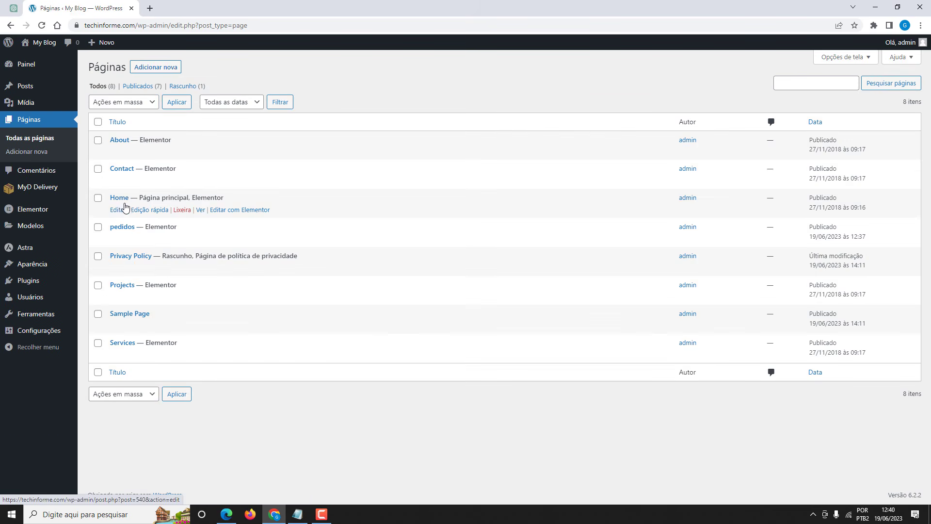
left_click(236, 211)
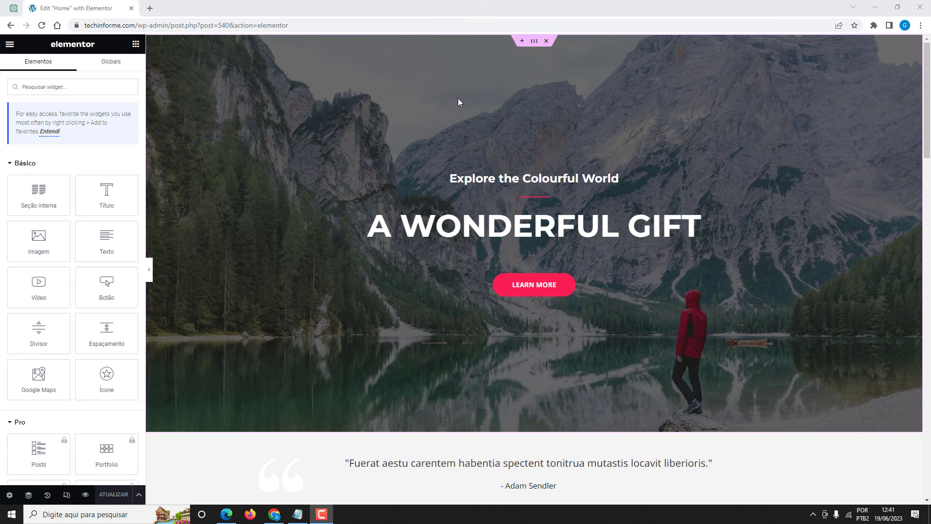
Delete the hero, quote, Upcoming Events, Explore the World and Upcoming Tours sections, then update.
left_click(546, 40)
left_click(546, 41)
left_click(547, 40)
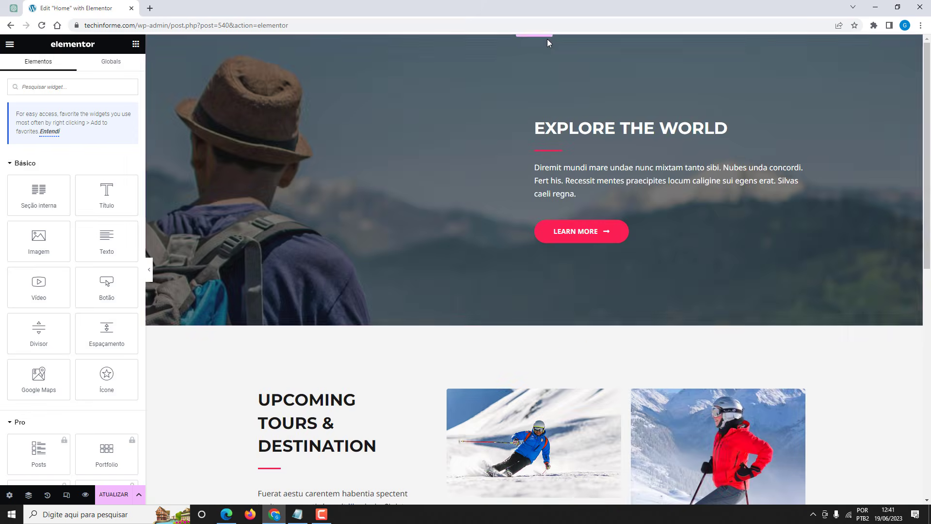
left_click(546, 40)
left_click(547, 41)
left_click(111, 494)
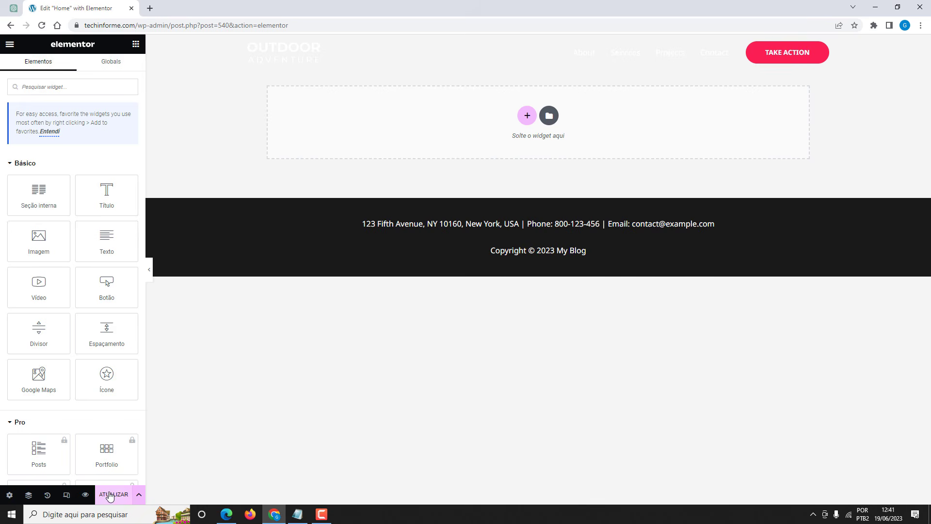
Set the Home page layout to Elementor canvas in its page settings.
left_click(10, 495)
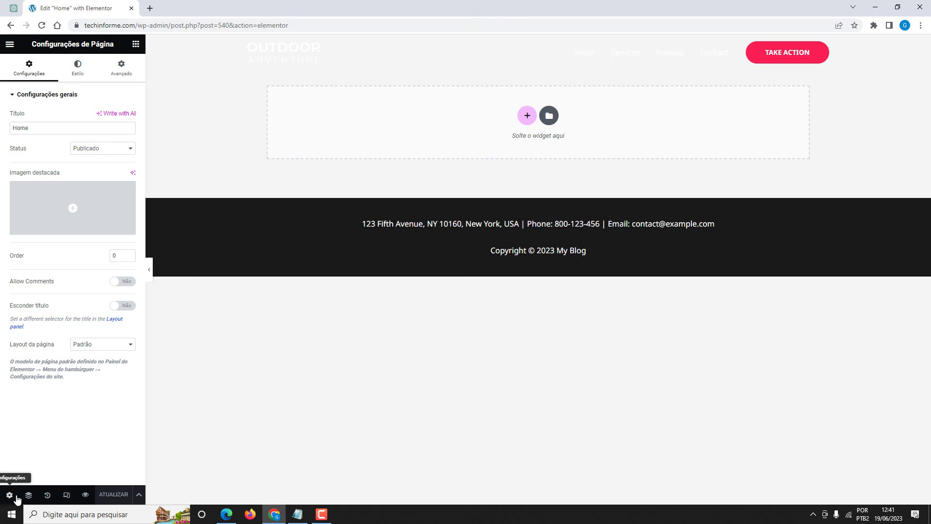
left_click(84, 346)
left_click(88, 361)
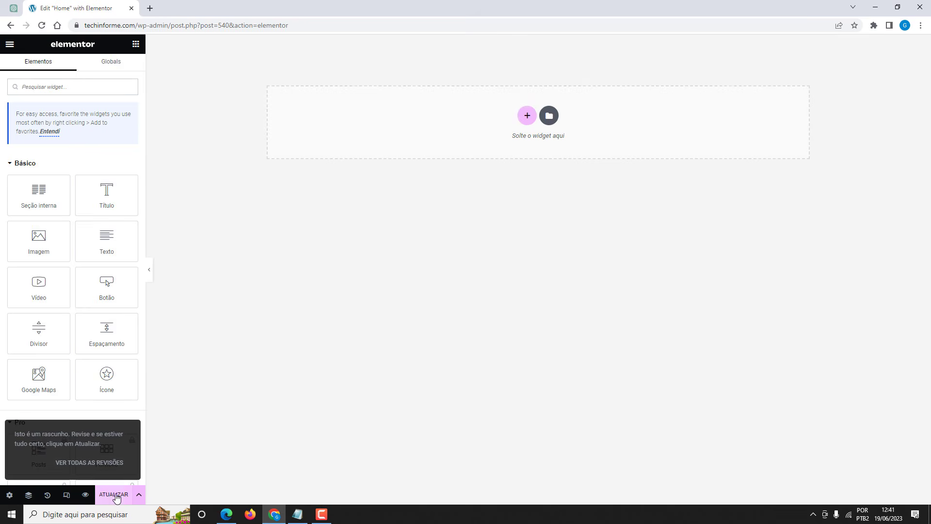
Save the layout change and add a single-column section holding a Texto widget.
left_click(115, 495)
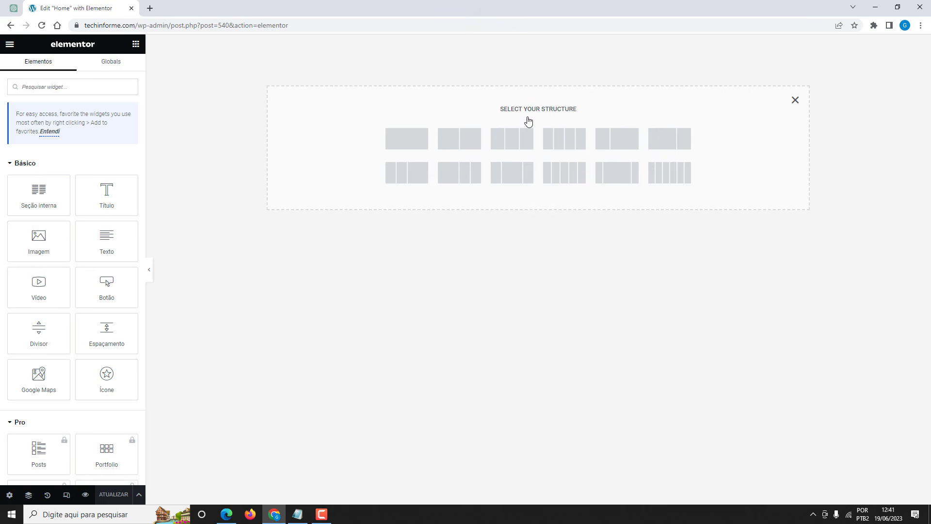
left_click(407, 144)
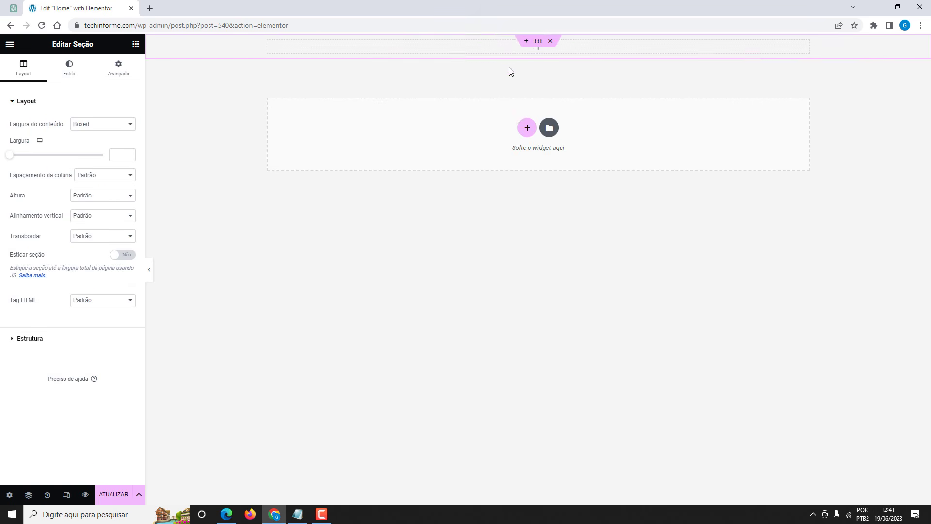
left_click(537, 51)
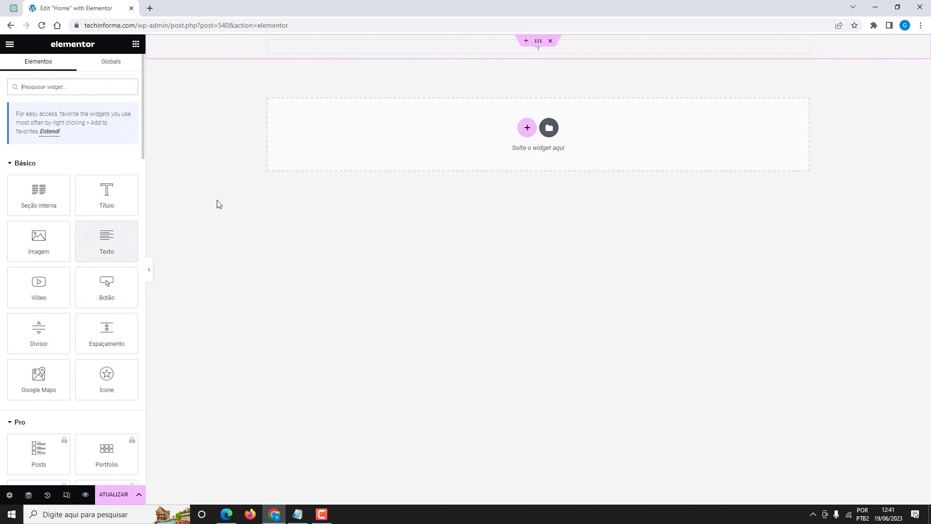
left_click_drag(104, 243, 505, 53)
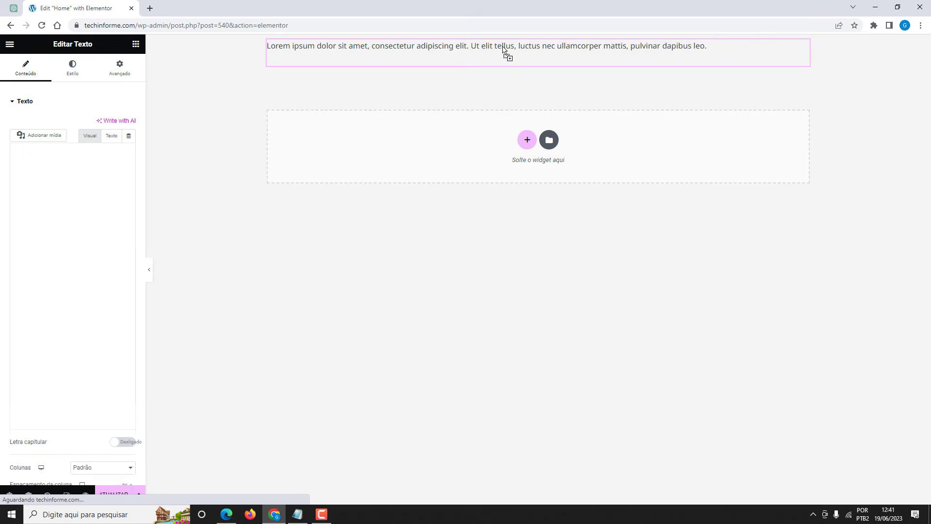
Replace the placeholder with the [mydelivery-products] shortcode, update the page, and copy the site address.
left_click(111, 136)
left_click_drag(98, 222, 8, 186)
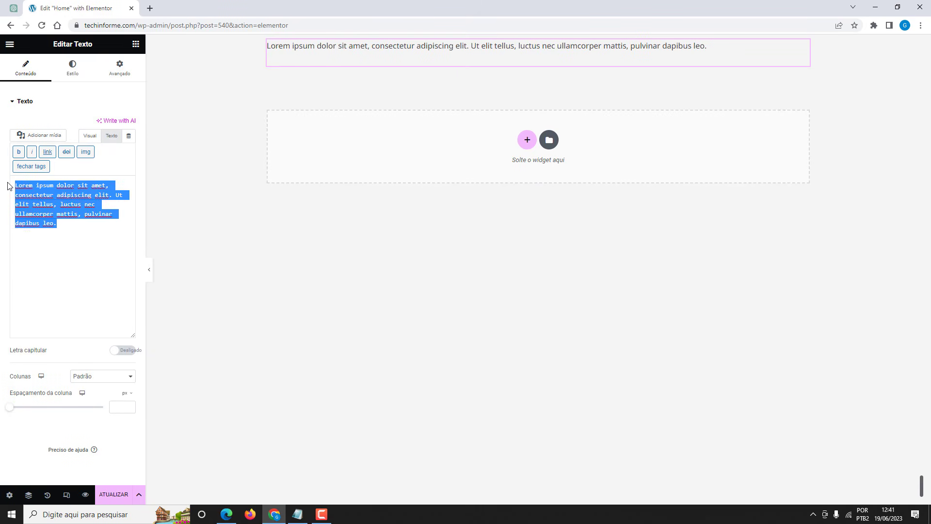
key("alt+j")
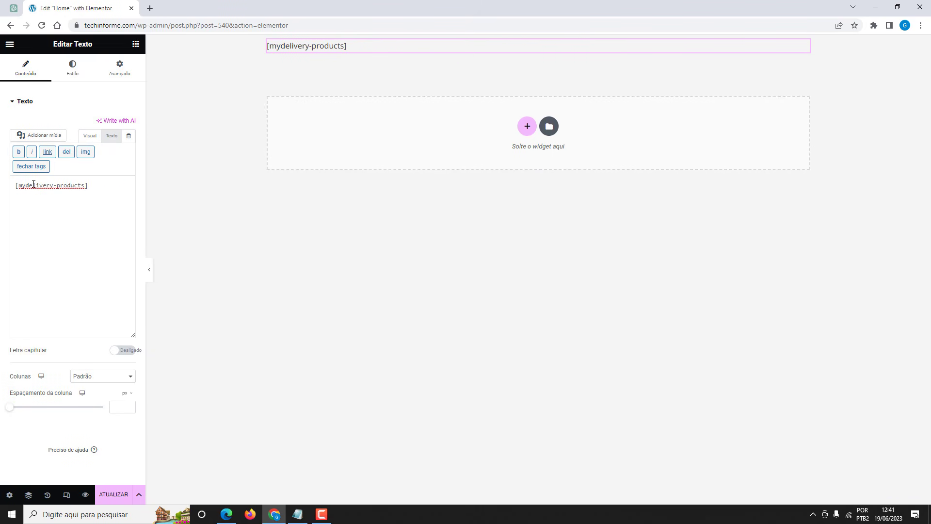
left_click(107, 500)
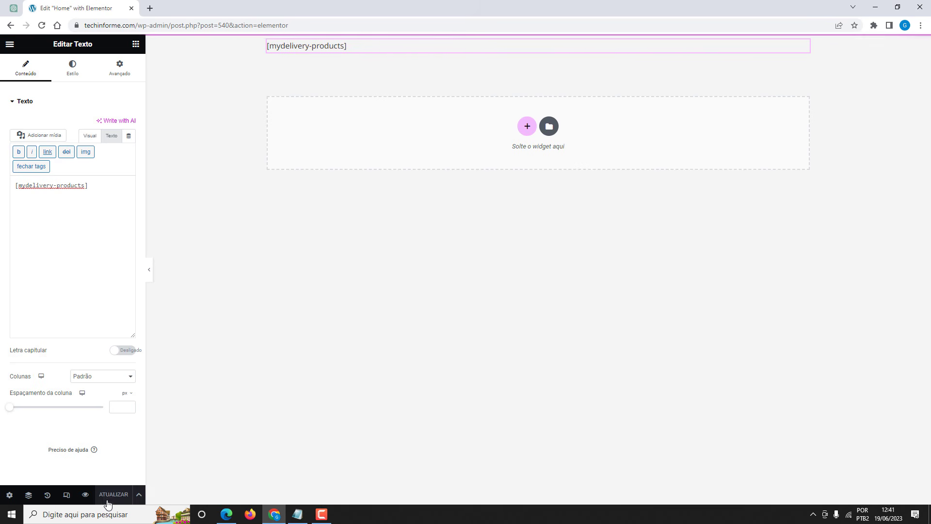
double_click(103, 27)
key("ctrl+c")
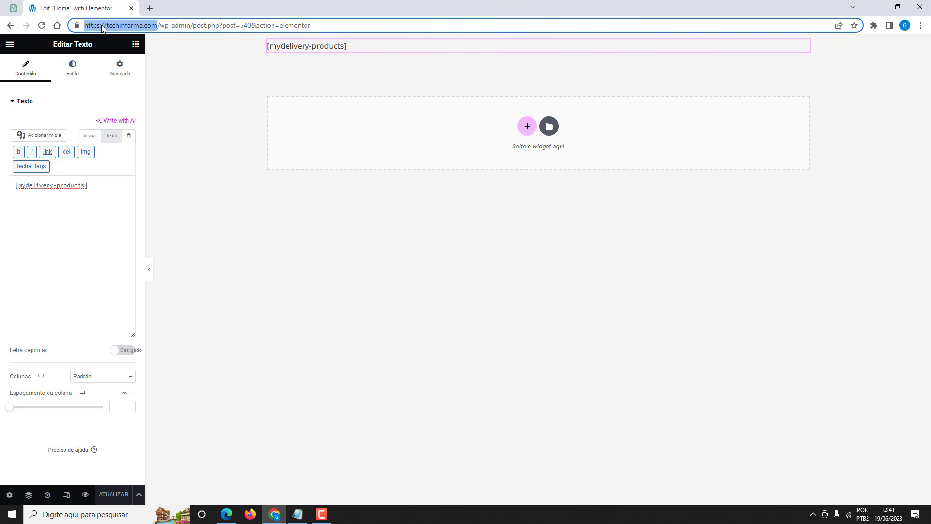
left_click(250, 514)
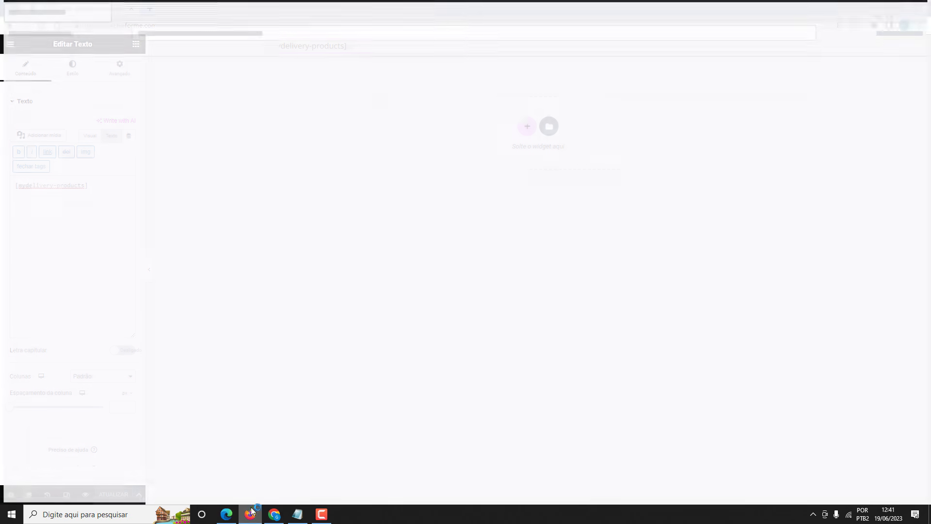
Load the live techinforme.com store in a new Firefox tab and compare it with the Edge site.
left_click(201, 31)
key("ctrl+v")
key("Return")
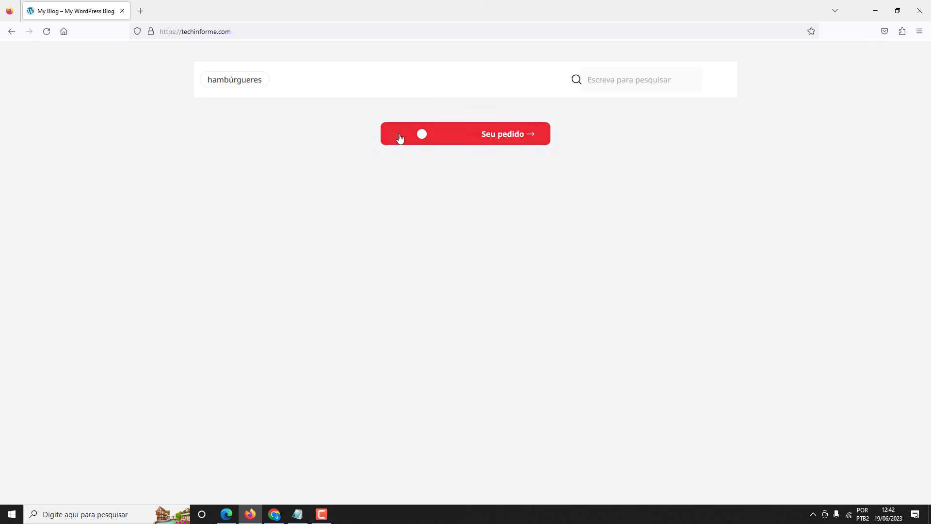
left_click(227, 513)
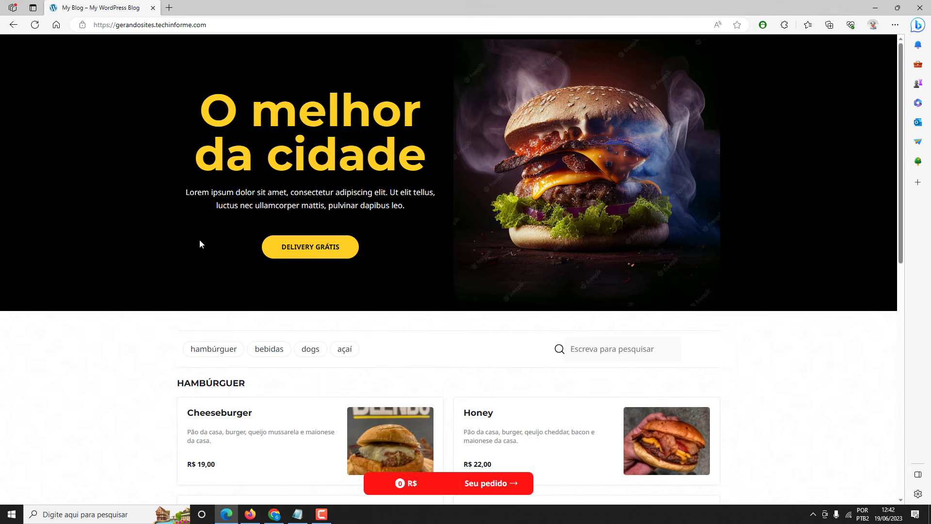
scroll(199, 240, "down", 8)
scroll(199, 232, "up", 8)
key("alt+Tab")
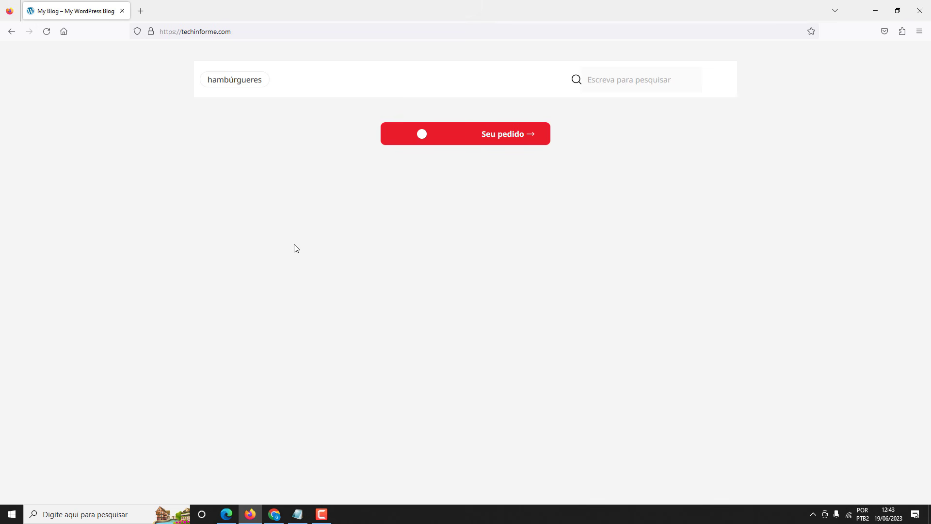
Trim the Chrome address to /wp-admin/ to reach the WordPress dashboard.
left_click(274, 514)
left_click_drag(193, 25, 438, 29)
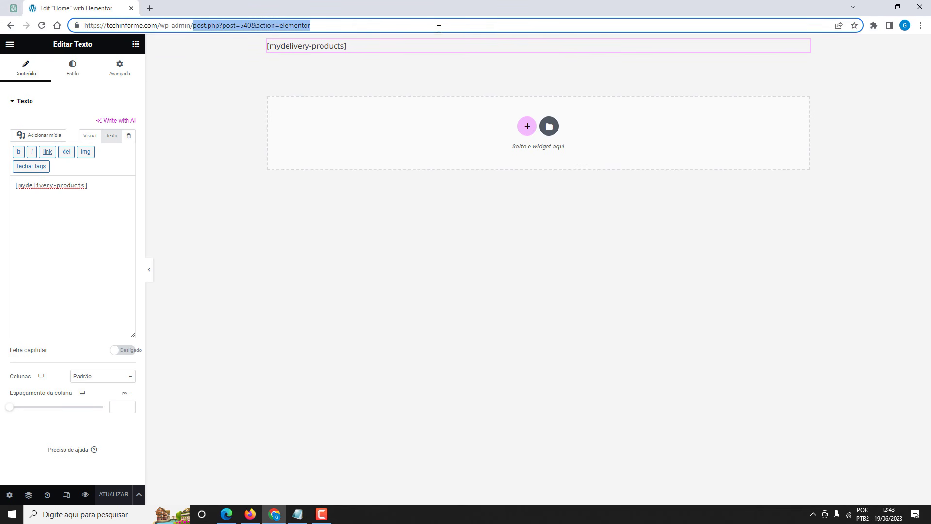
key("BackSpace")
key("Return")
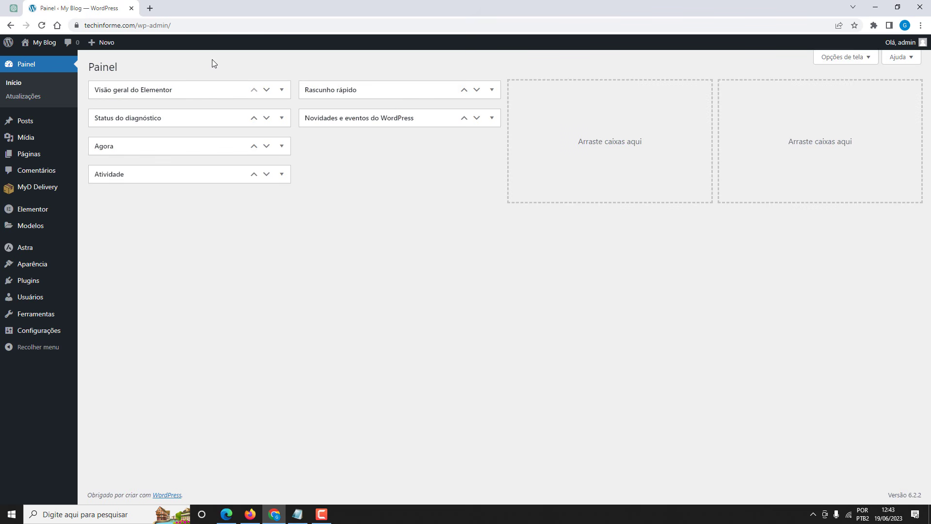
Go to MyD Delivery's Produtos list and start a new product with Adicionar Produto.
mouse_move(34, 193)
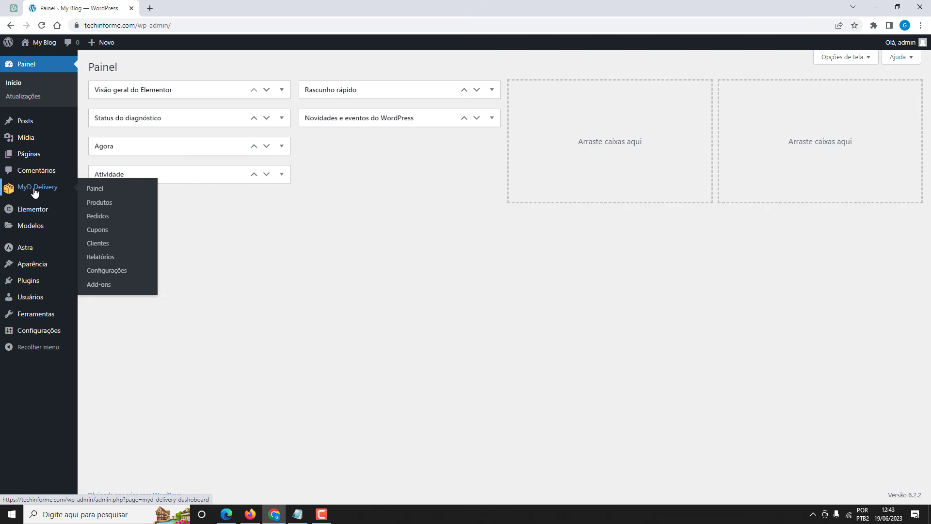
left_click(104, 205)
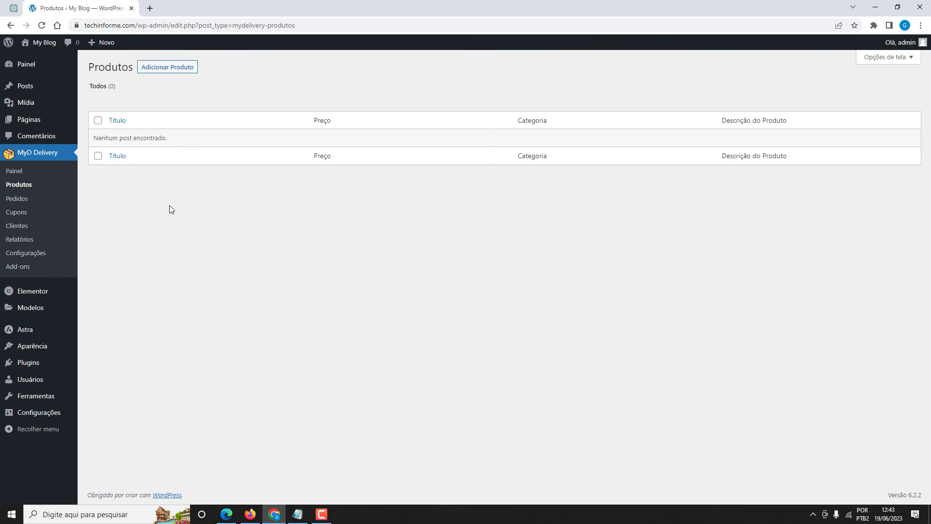
left_click(169, 72)
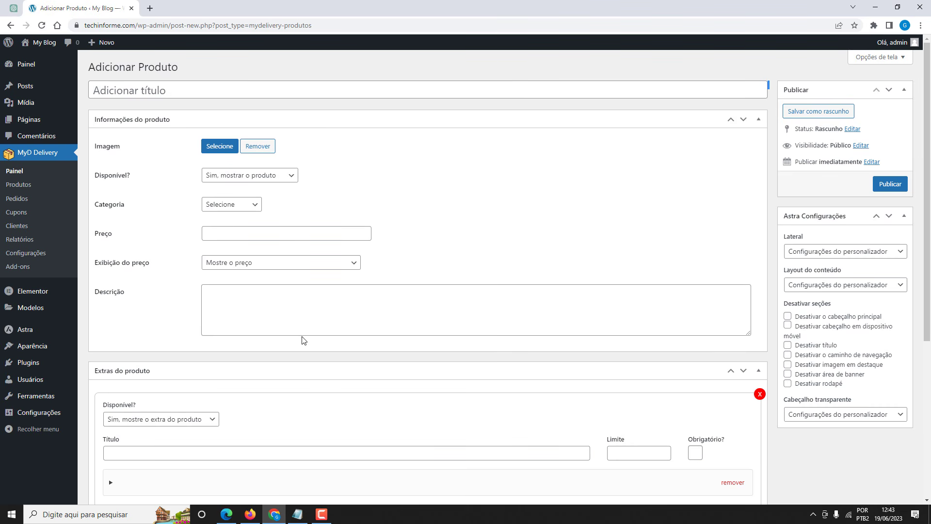
Paste 'Cheeseburger' from the Notepad list as the product title.
left_click(298, 513)
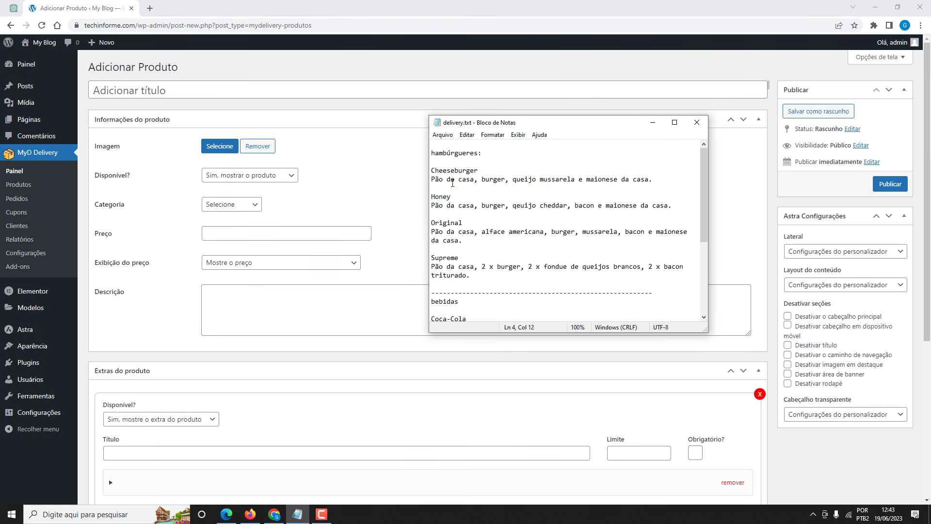
left_click_drag(477, 171, 433, 169)
left_click(165, 93)
key("alt+j")
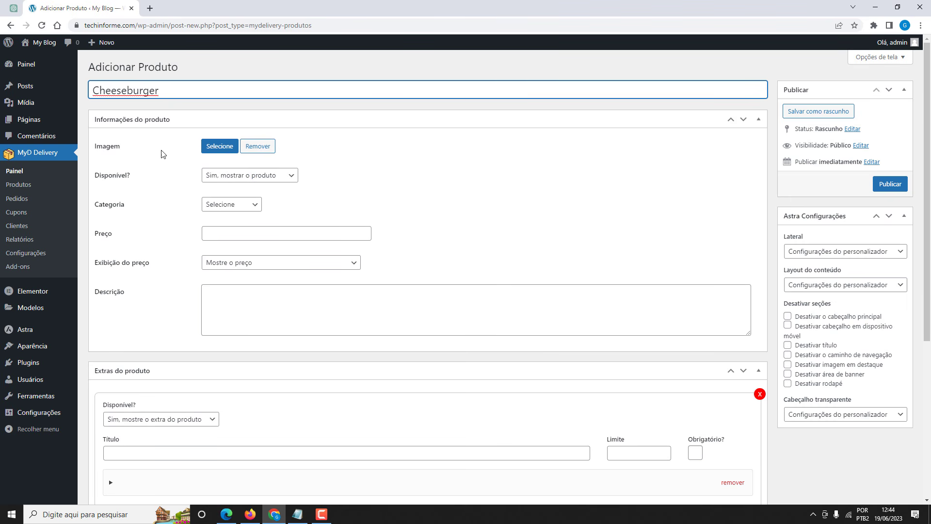
Upload Cheeseburger.jpg and set it as the product image.
left_click(217, 151)
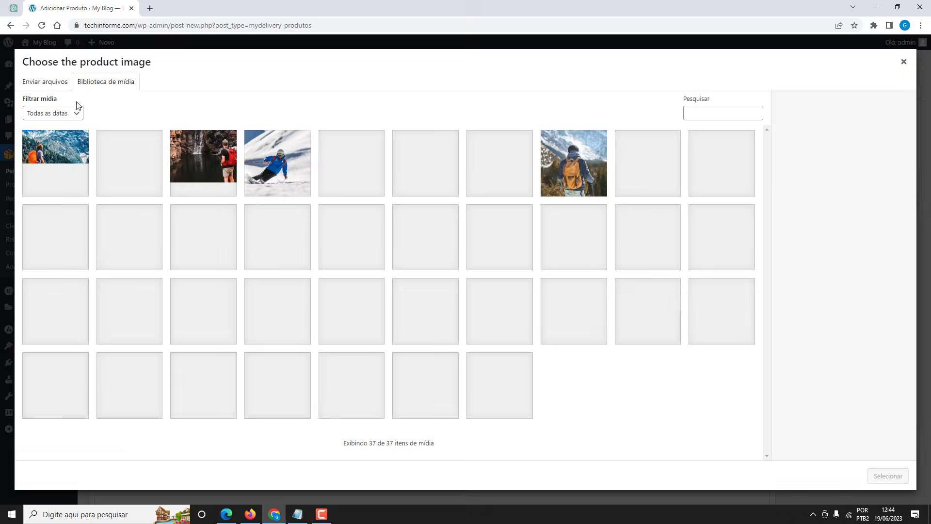
left_click(54, 87)
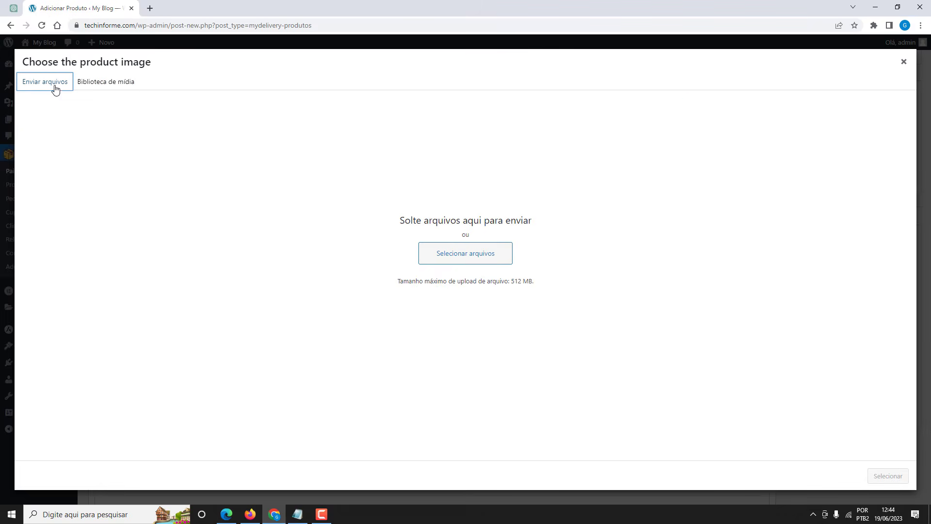
left_click(468, 254)
left_click(415, 145)
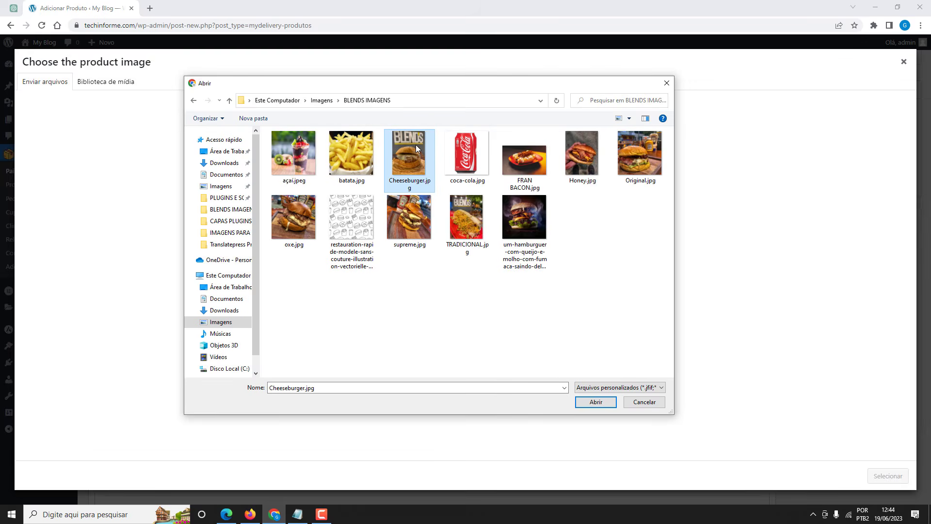
left_click(584, 401)
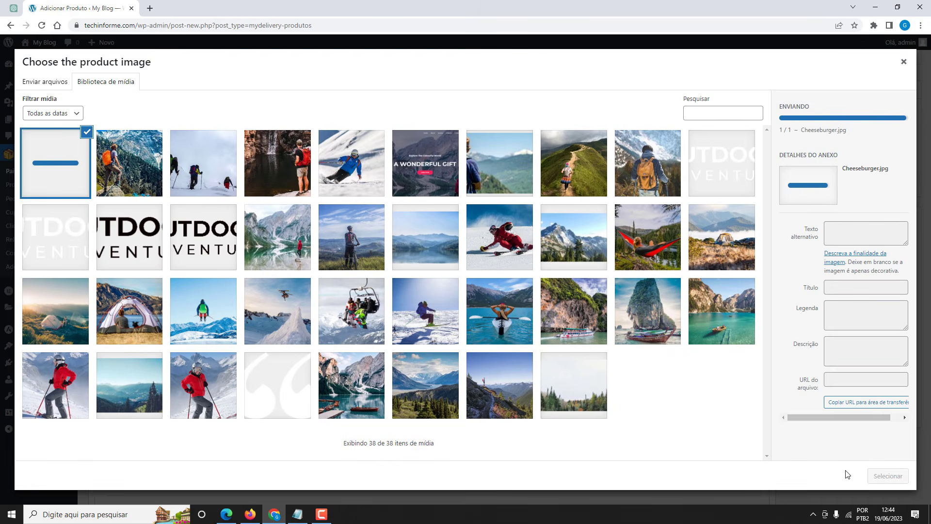
left_click(888, 475)
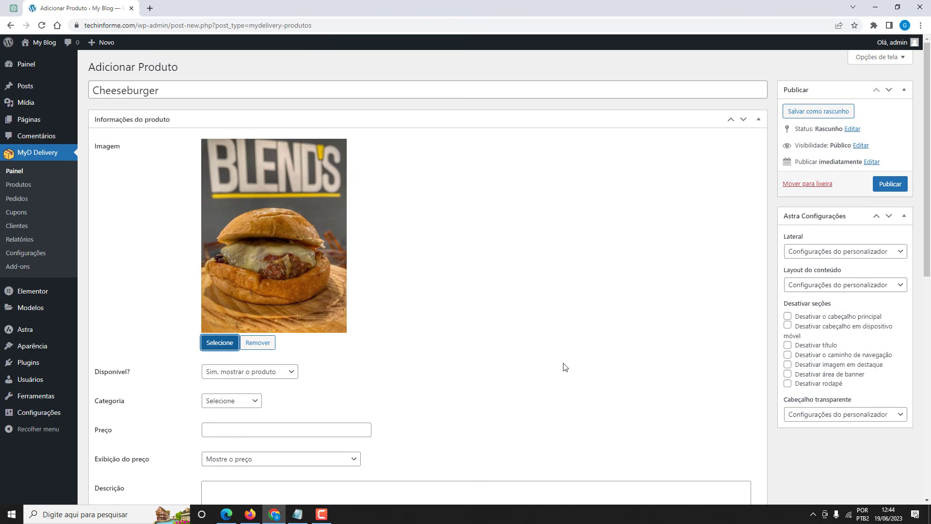
Set the product category to hambúrgueres and the price to 22,00.
scroll(134, 304, "down", 2)
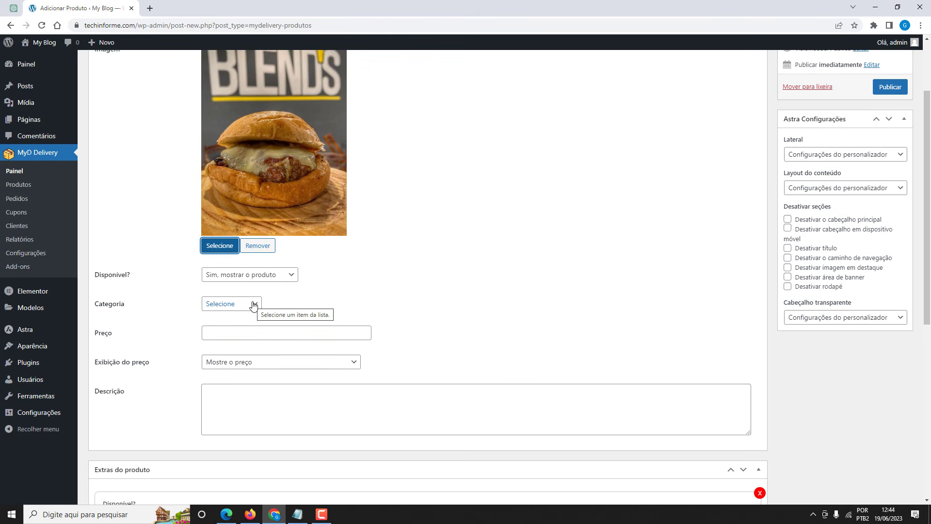
left_click(255, 306)
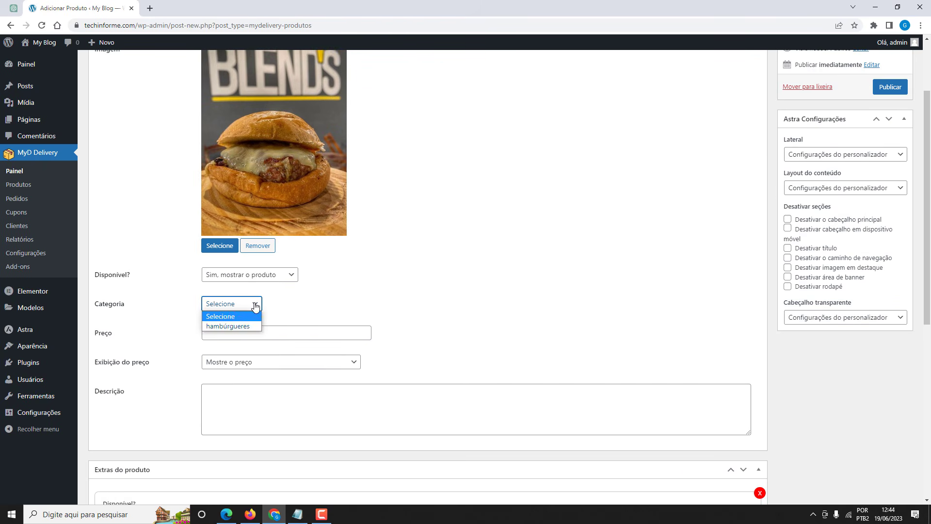
left_click(235, 329)
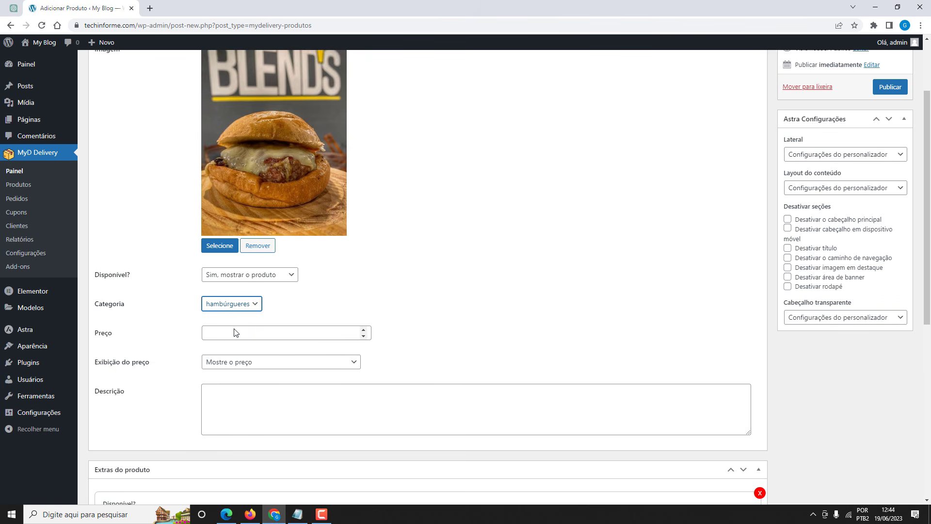
scroll(196, 325, "down", 1)
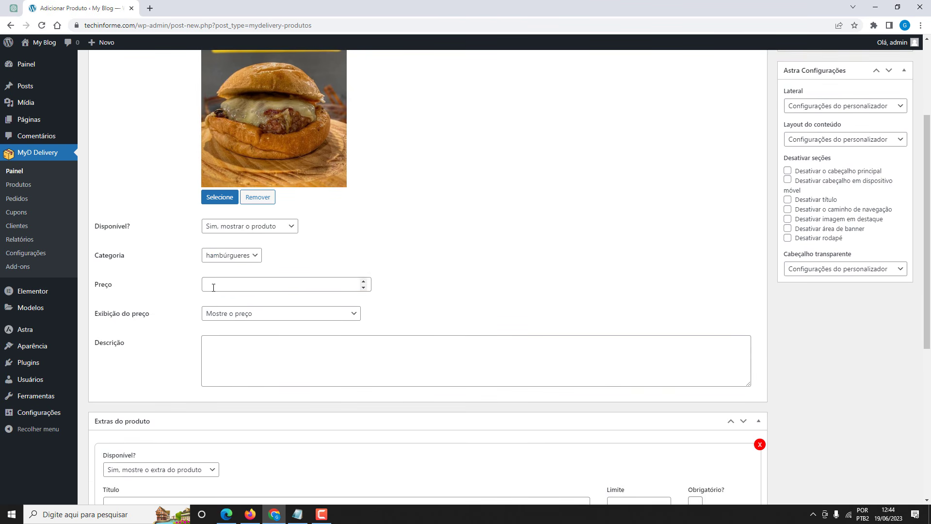
left_click(214, 285)
type("22,0")
Paste the description 'Pão da casa, burger, queijo mussarela e maionese da casa.' from Notepad.
scroll(183, 293, "down", 1)
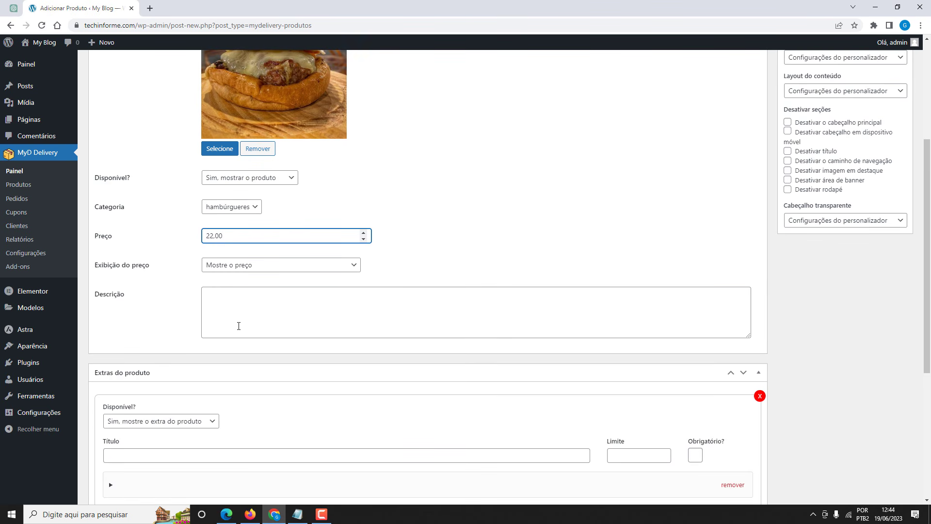
left_click(298, 514)
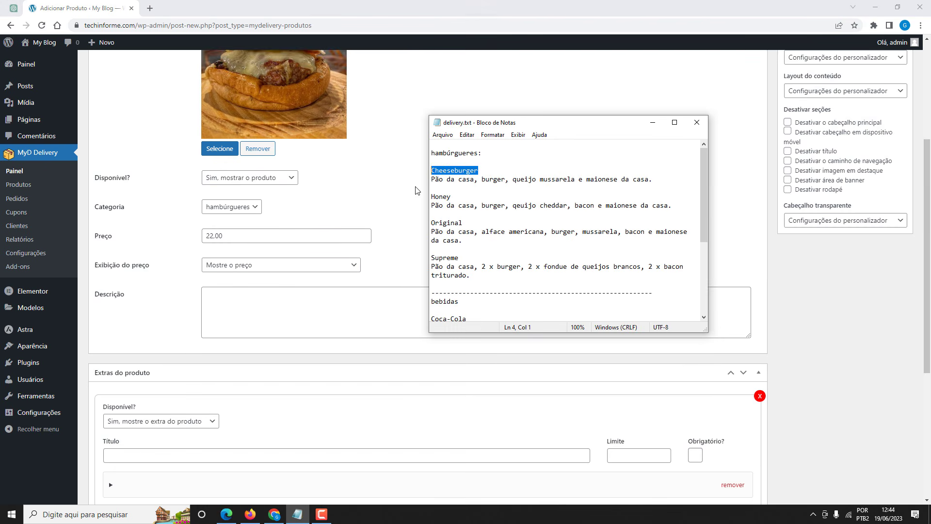
left_click_drag(431, 179, 659, 181)
key("ctrl+c")
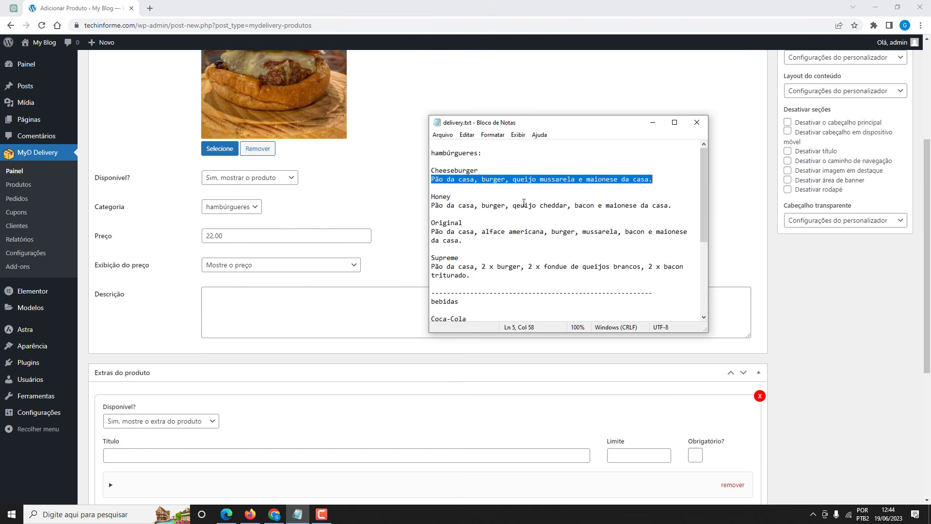
left_click(273, 294)
key("ctrl+v")
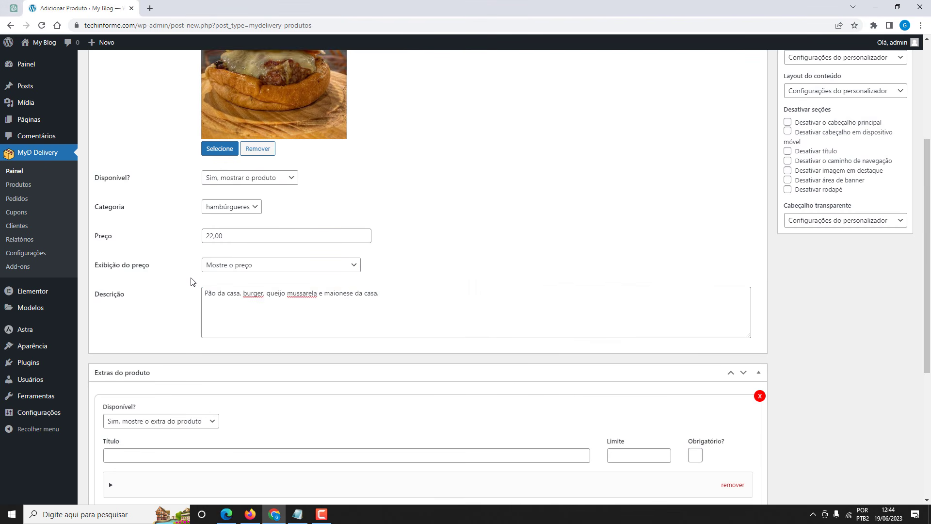
scroll(193, 280, "up", 2)
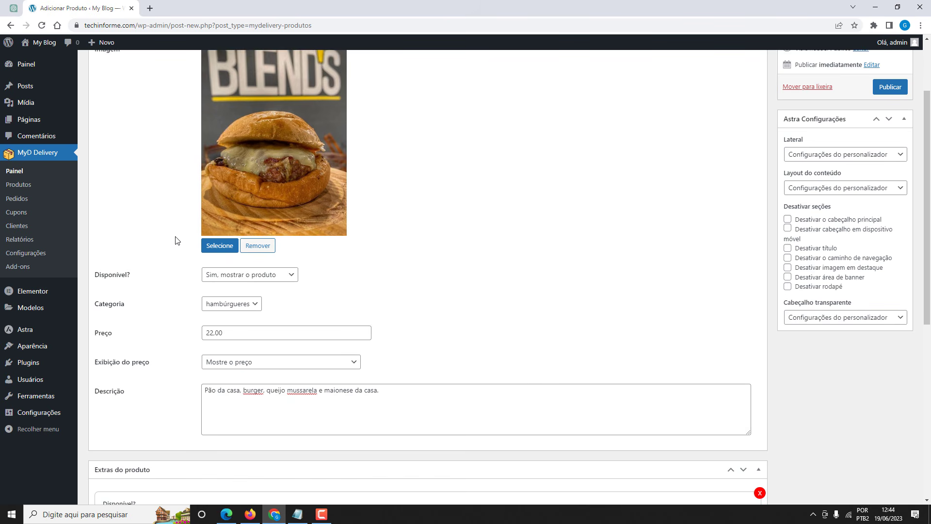
scroll(175, 241, "down", 5)
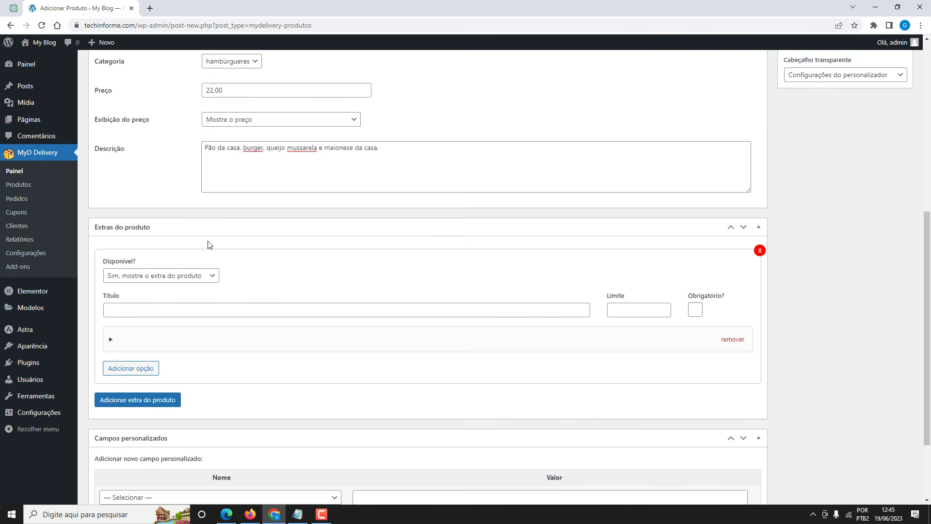
Title the extras group 'Extras' and clear its limit of 3.
left_click(188, 309)
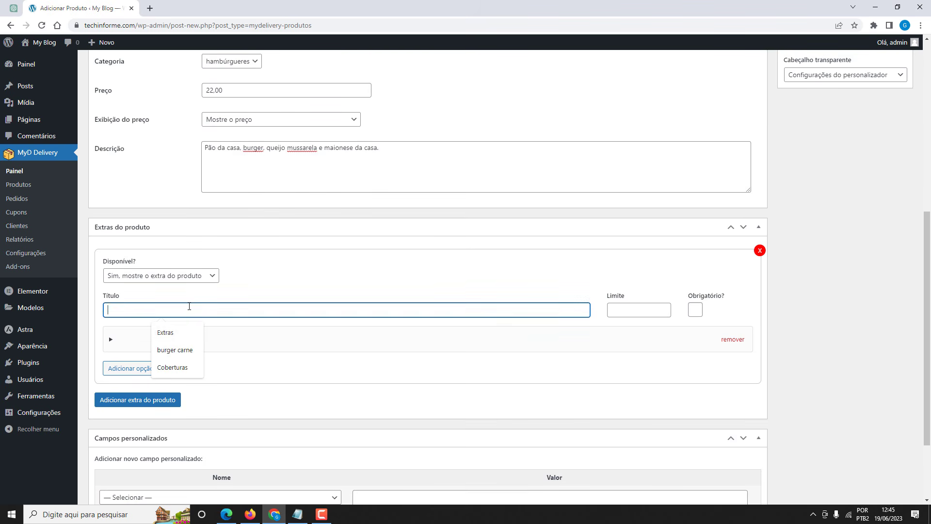
left_click(184, 332)
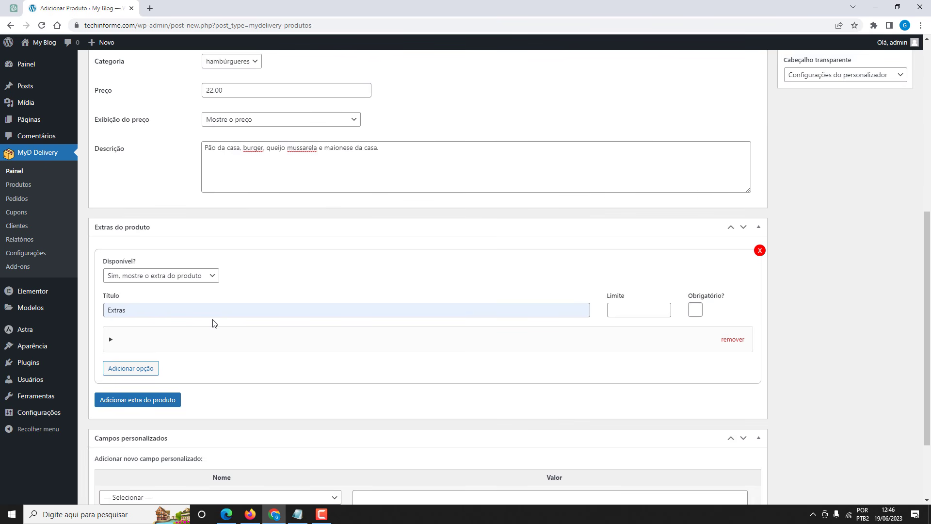
left_click(624, 308)
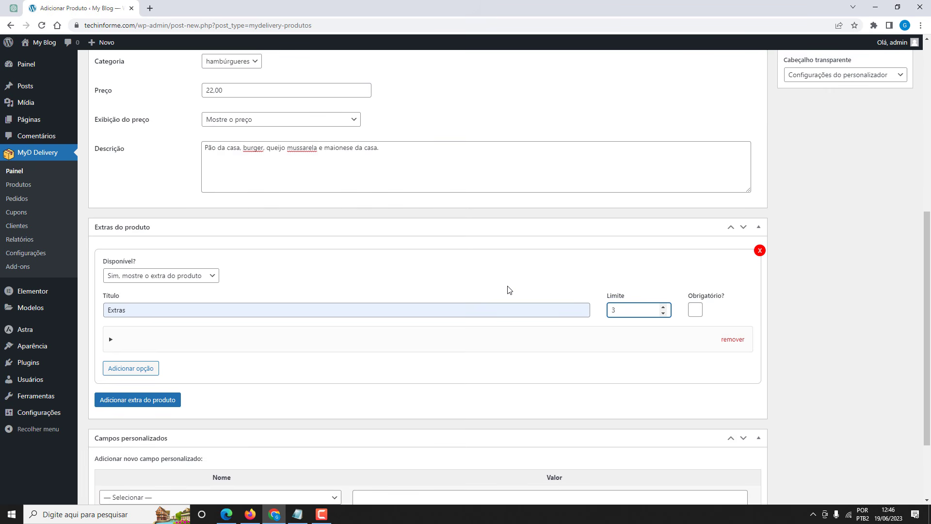
left_click_drag(613, 310, 601, 312)
key("alt+j")
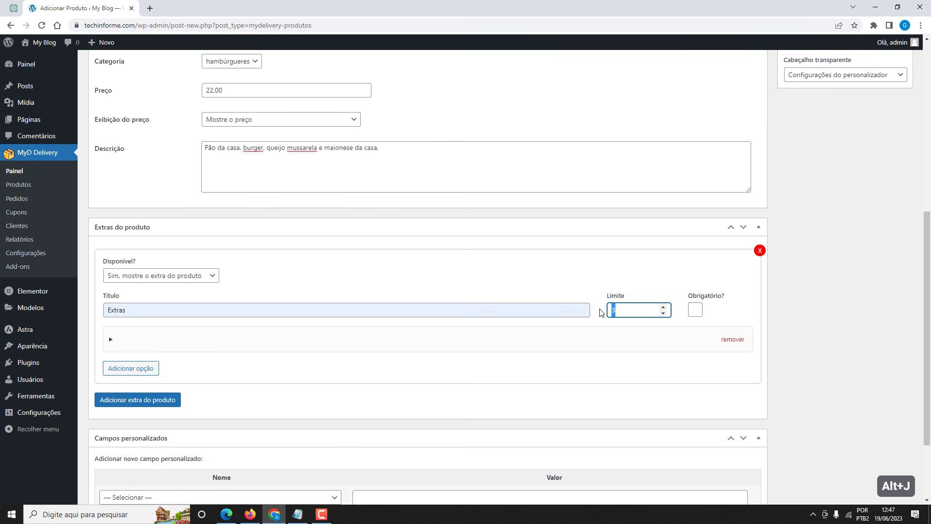
key("BackSpace")
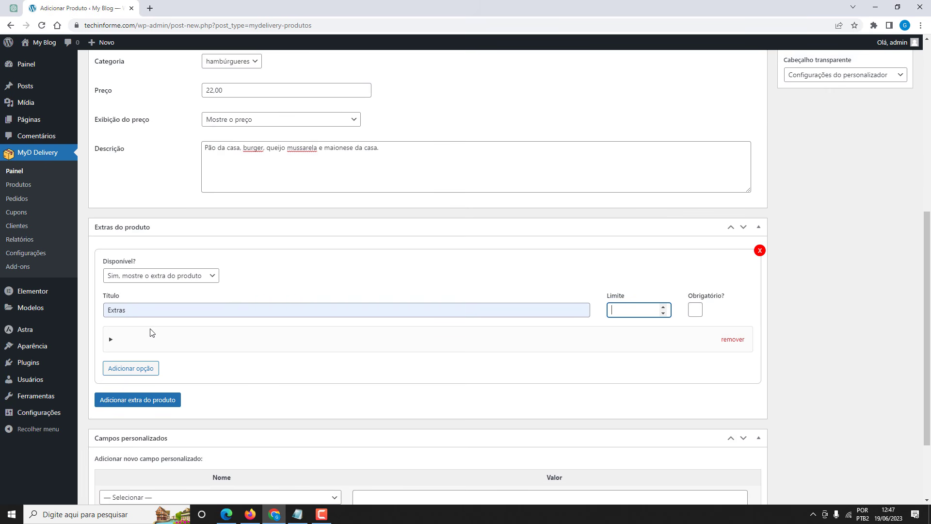
Name the first extra option 'Carne dupla' and set its price to 2,00.
left_click(148, 343)
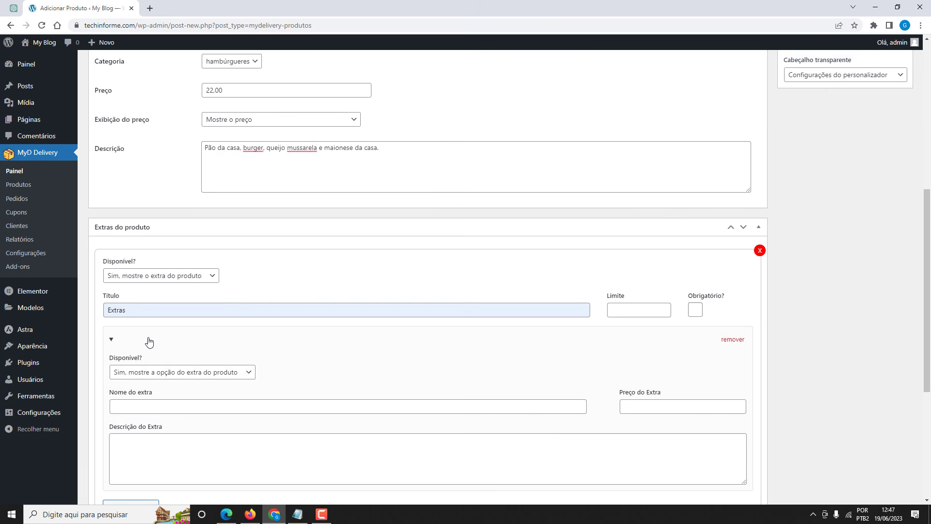
scroll(146, 334, "down", 1)
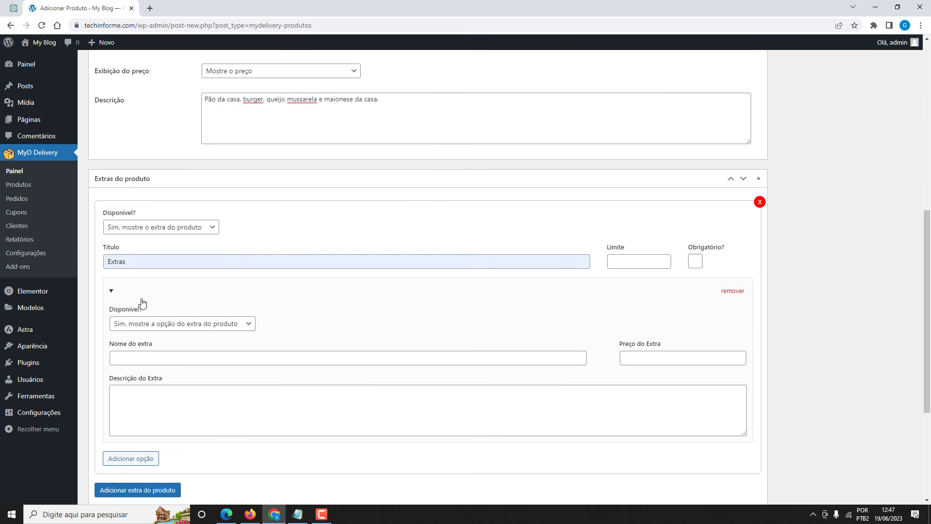
left_click(152, 357)
type("Carne dupla")
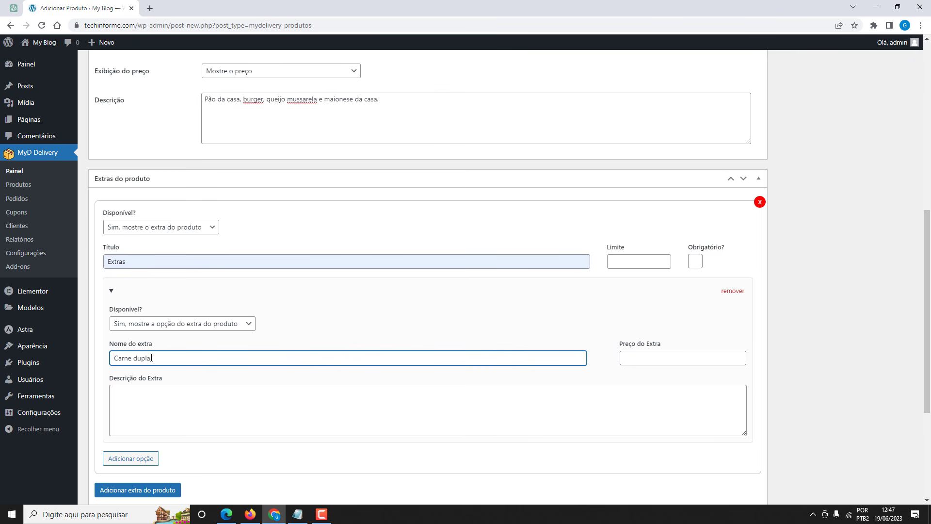
left_click(633, 357)
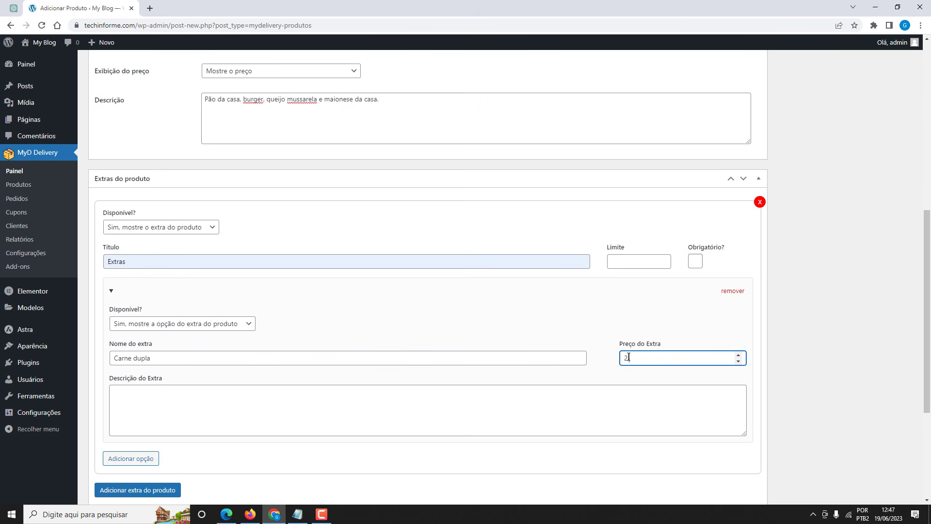
type(",00")
left_click_drag(638, 356, 615, 360)
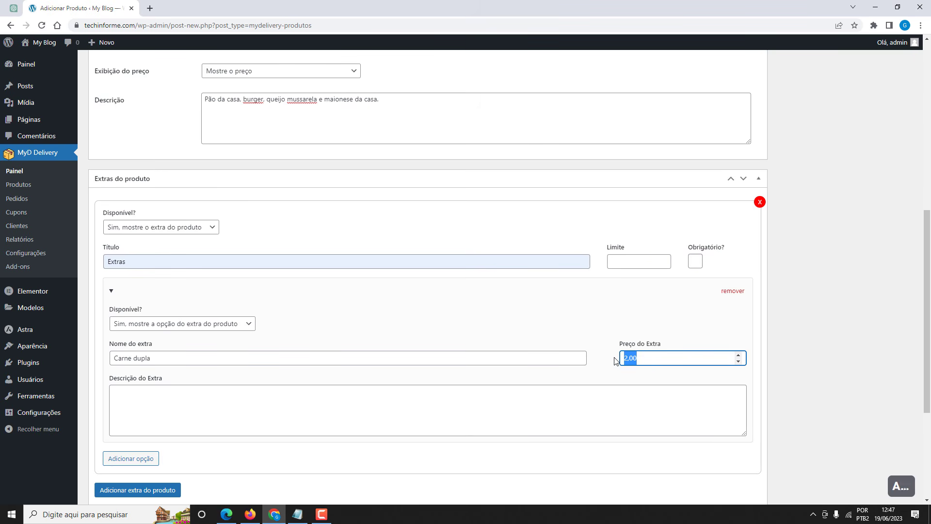
key("alt+j")
type("0,00")
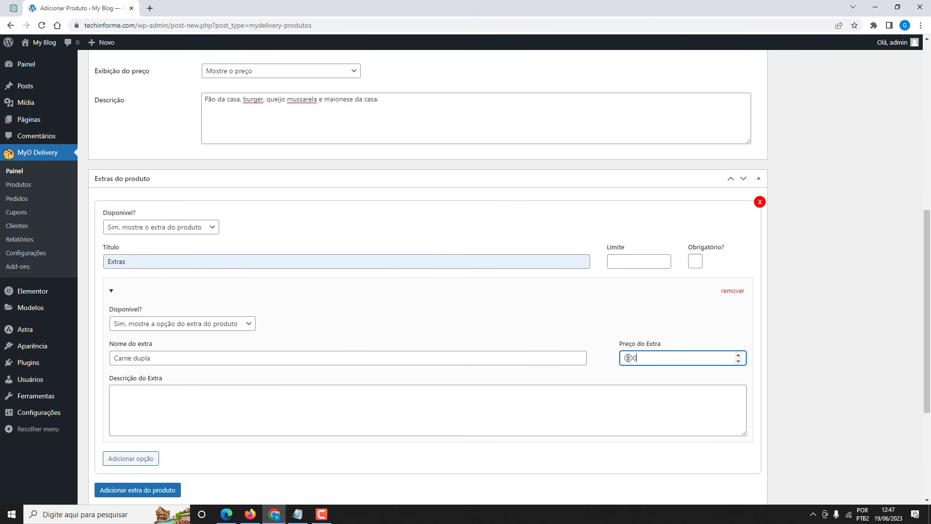
left_click_drag(628, 358, 625, 357)
key("alt+j")
type("2")
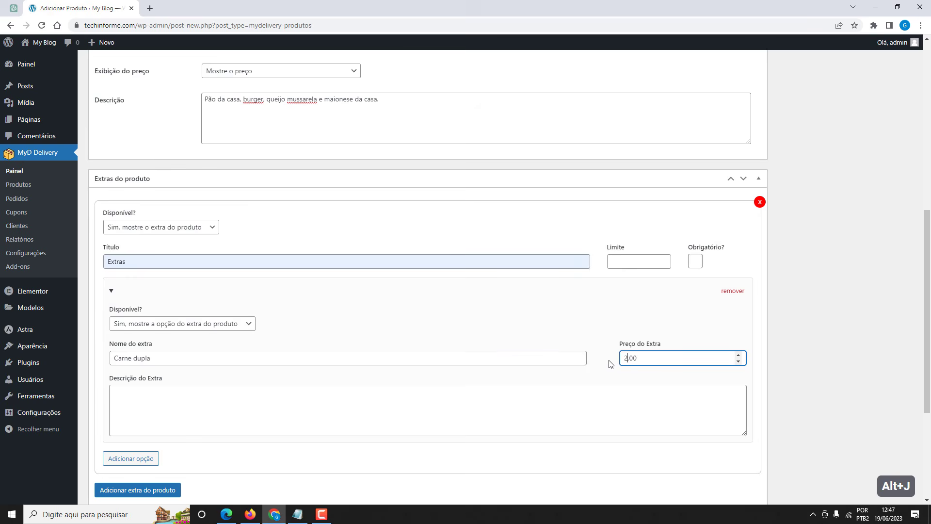
left_click(595, 334)
scroll(563, 312, "down", 1)
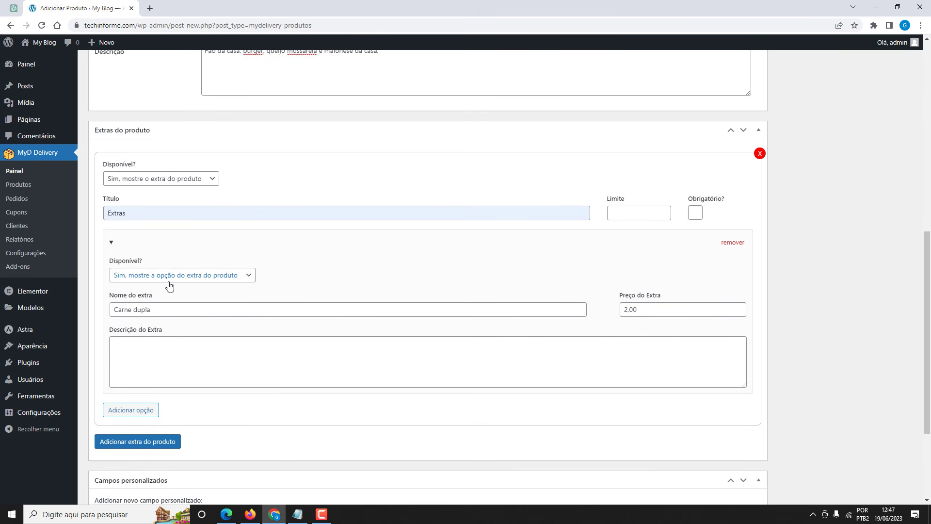
Add a second, visible extra option named 'queijo duplo' priced at 2,00.
left_click(126, 410)
scroll(125, 415, "down", 3)
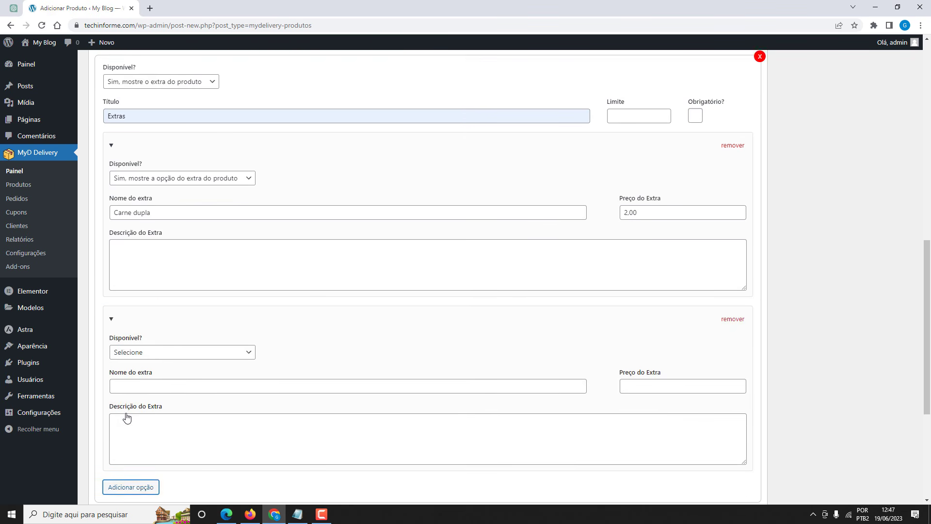
left_click(136, 305)
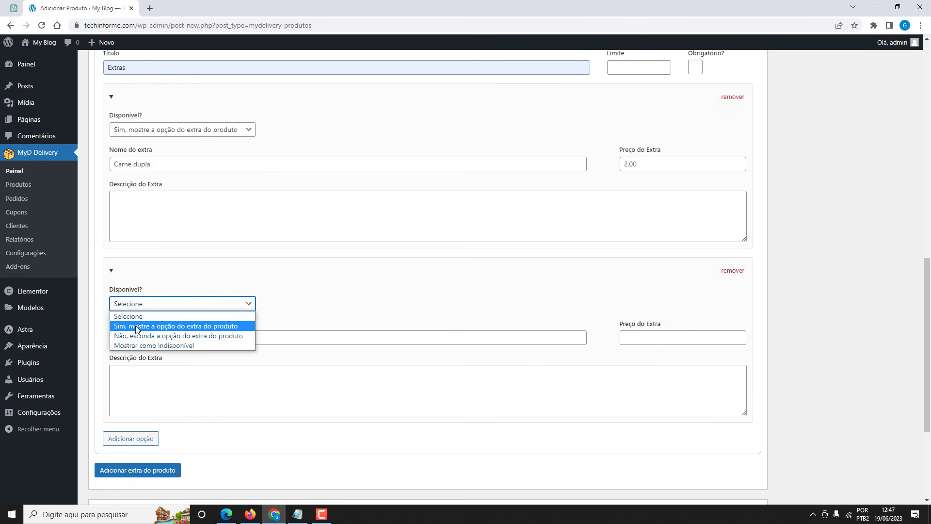
left_click(141, 325)
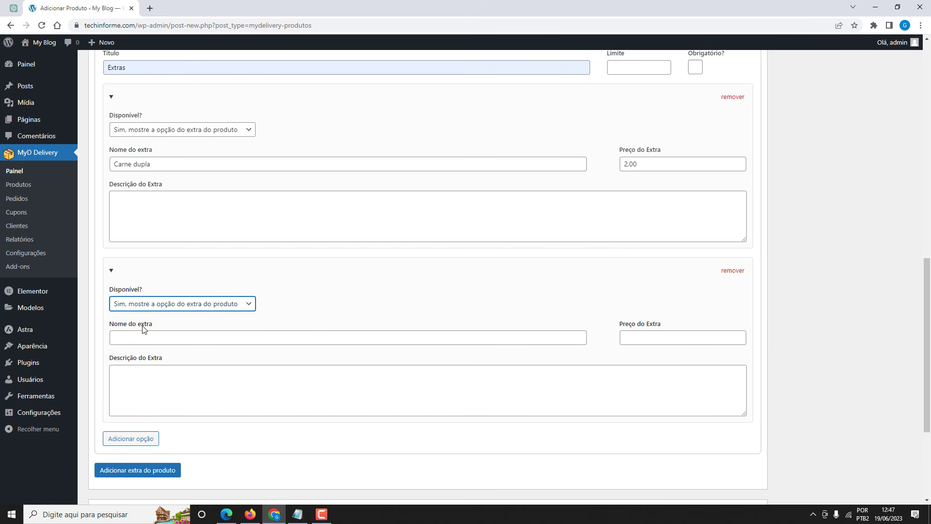
left_click(145, 337)
left_click(176, 360)
left_click(191, 357)
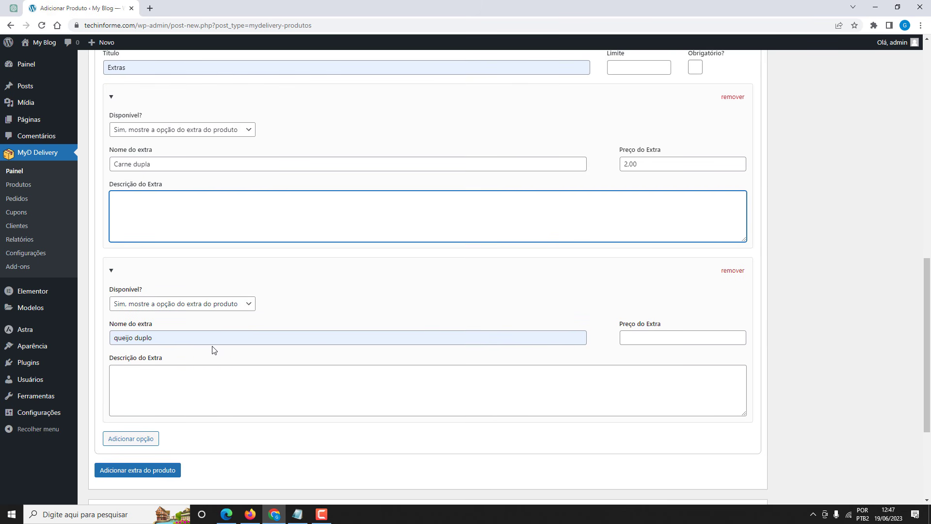
left_click(637, 333)
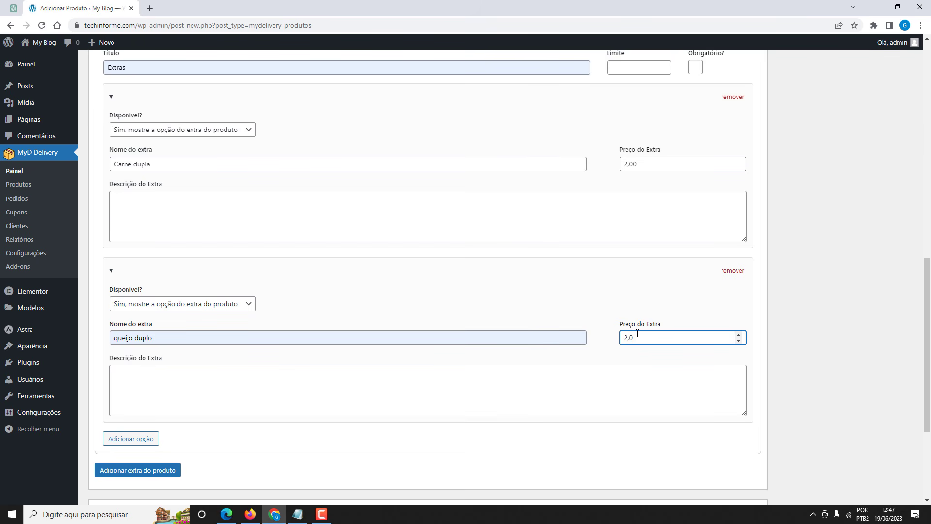
scroll(445, 320, "up", 15)
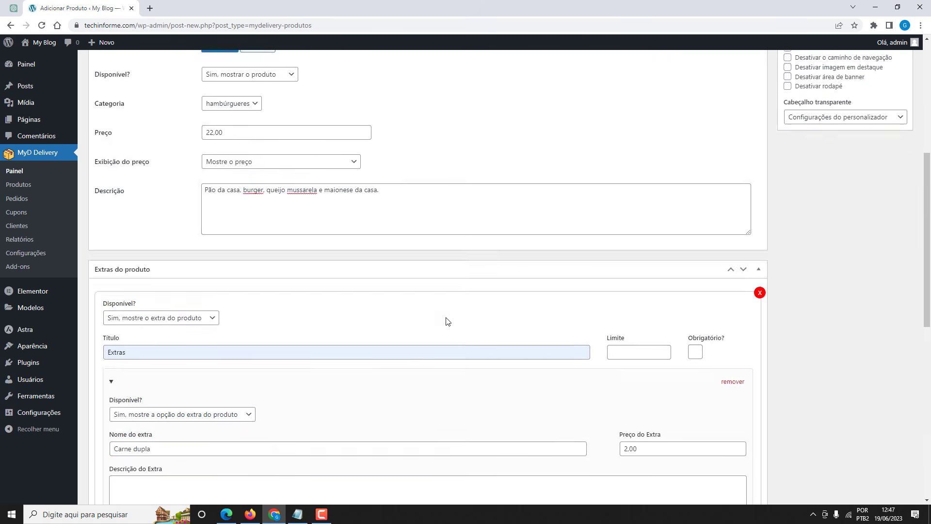
scroll(289, 234, "down", 10)
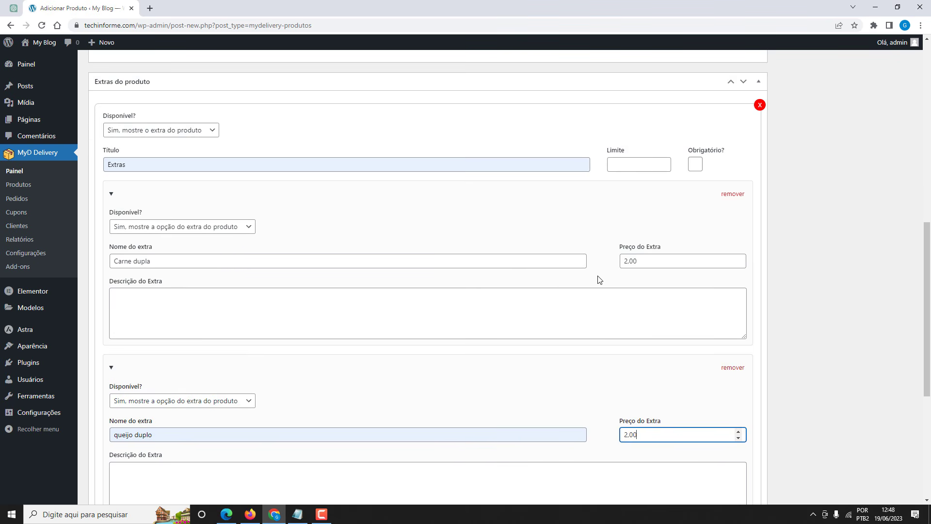
scroll(272, 253, "down", 3)
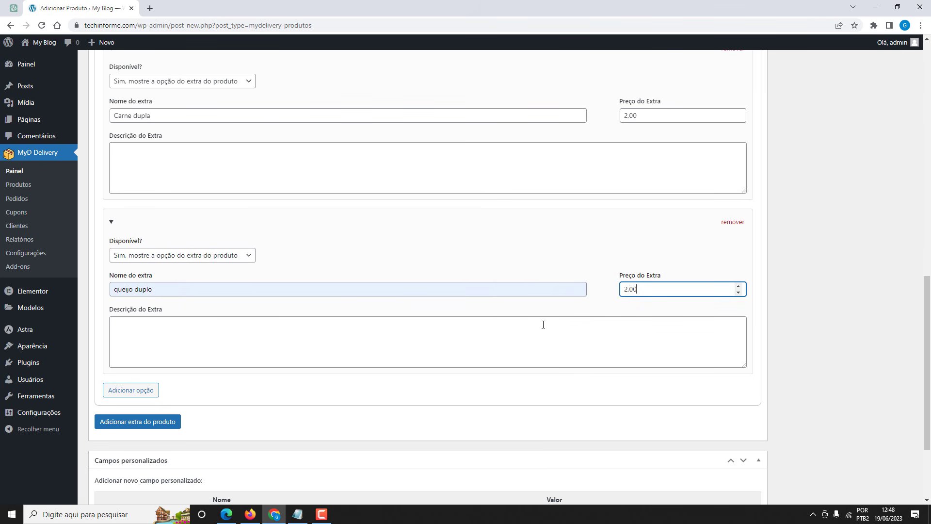
scroll(543, 325, "up", 4)
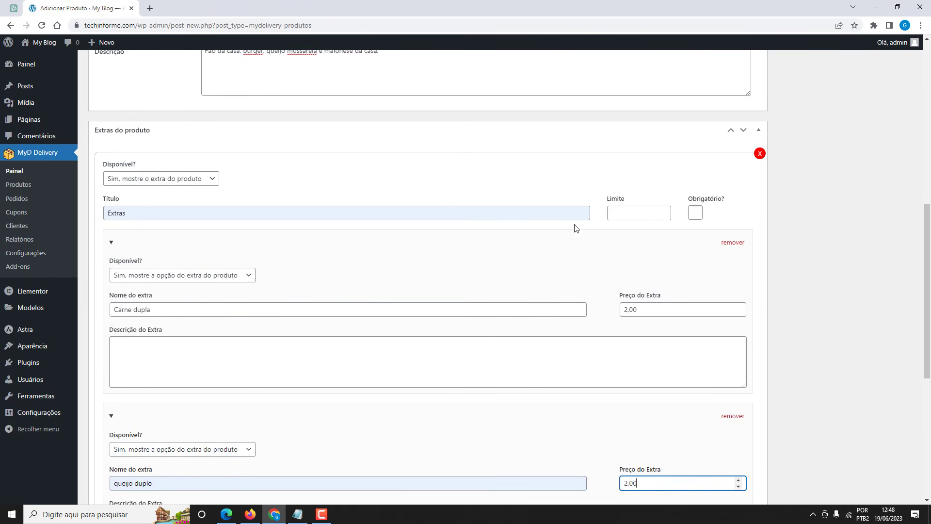
Clear the Extras group's limit value of 1.
left_click(618, 214)
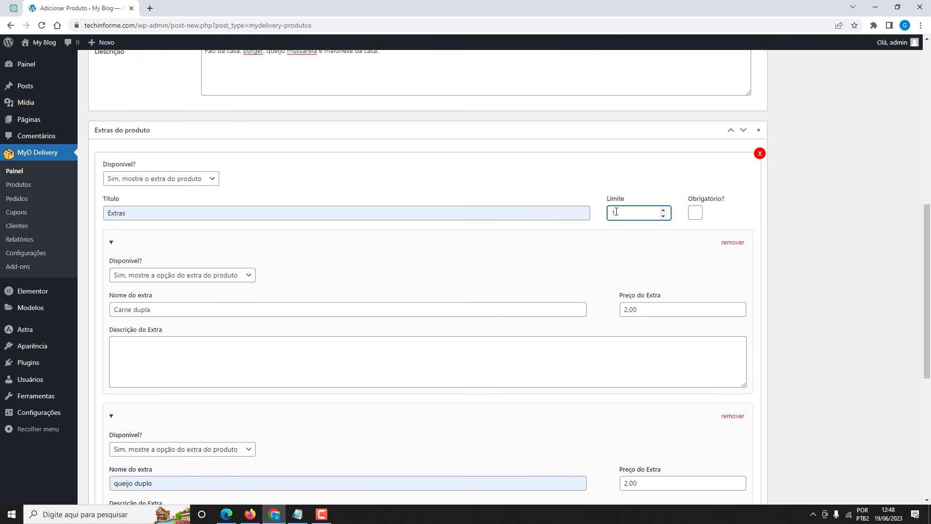
scroll(584, 225, "down", 2)
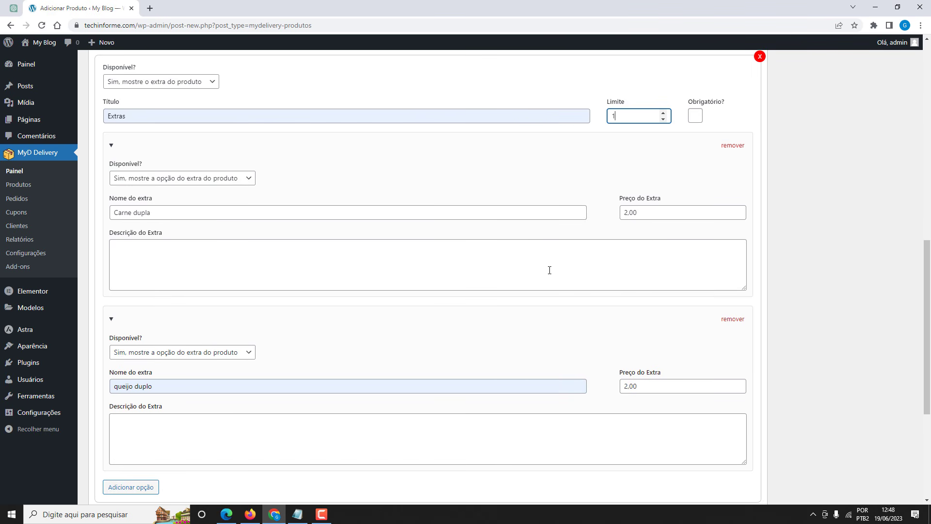
scroll(623, 160, "up", 1)
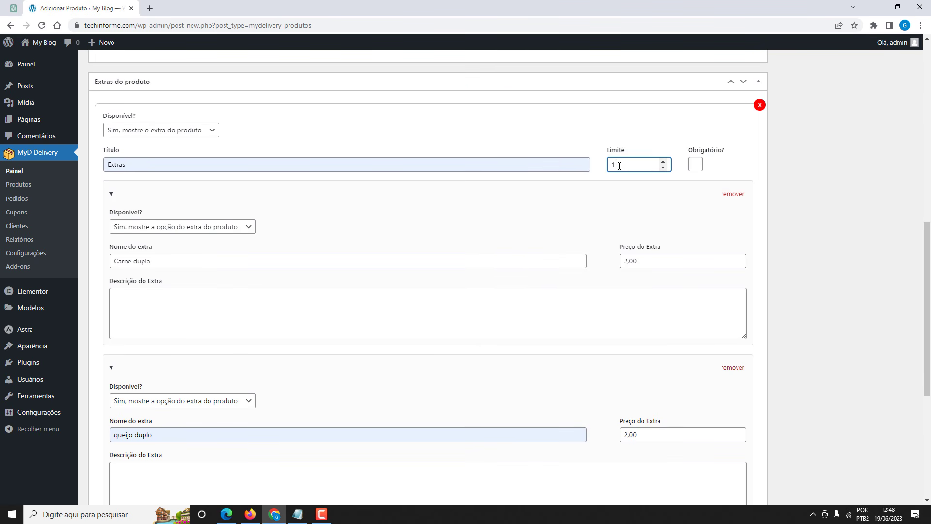
left_click_drag(619, 166, 606, 165)
key("alt+j")
Publish the Cheeseburger product.
scroll(603, 158, "down", 4)
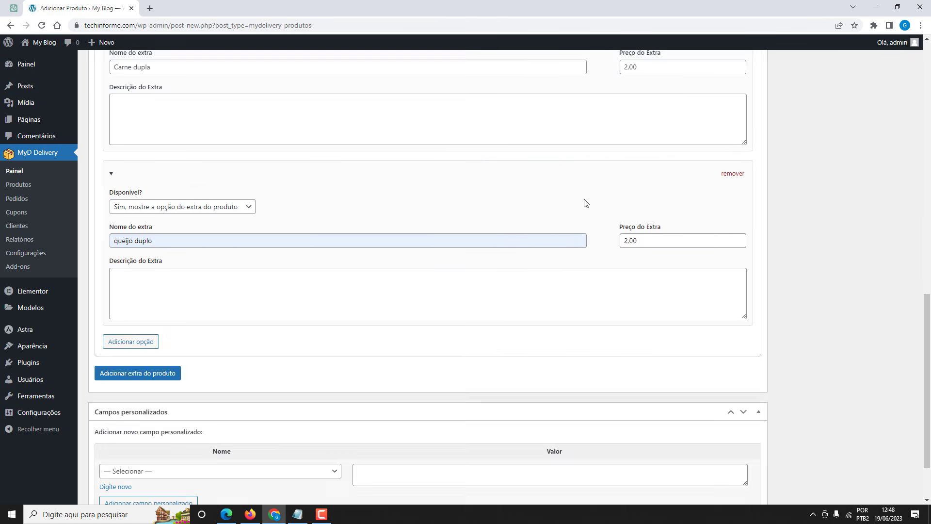
scroll(585, 206, "up", 6)
scroll(492, 225, "up", 4)
scroll(491, 237, "down", 10)
scroll(490, 234, "up", 14)
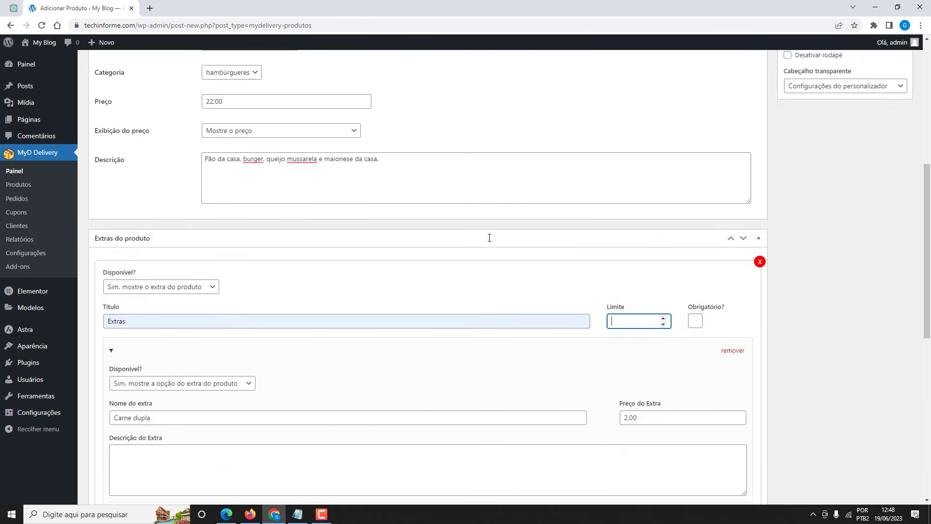
left_click(890, 184)
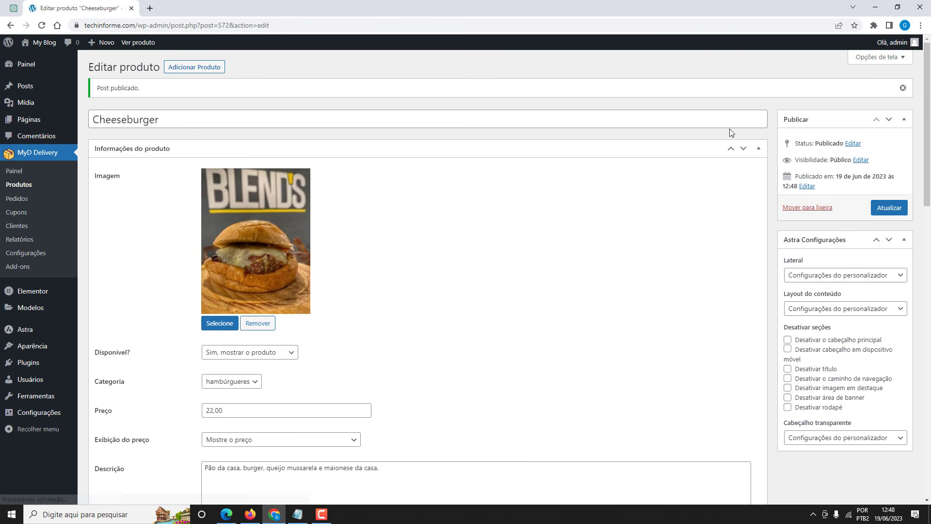
Open the Produtos list and reload the Firefox storefront to see the Cheeseburger card at R$ 22,00.
left_click(25, 187)
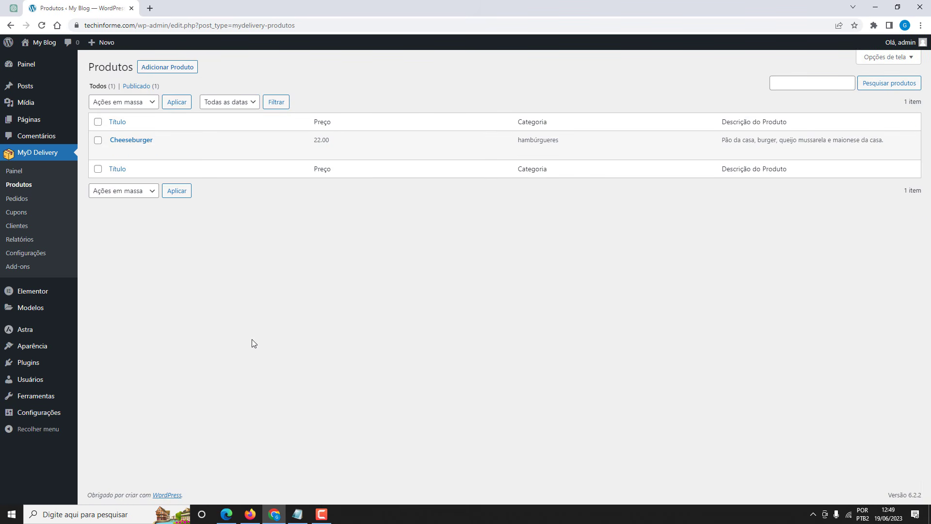
left_click(250, 514)
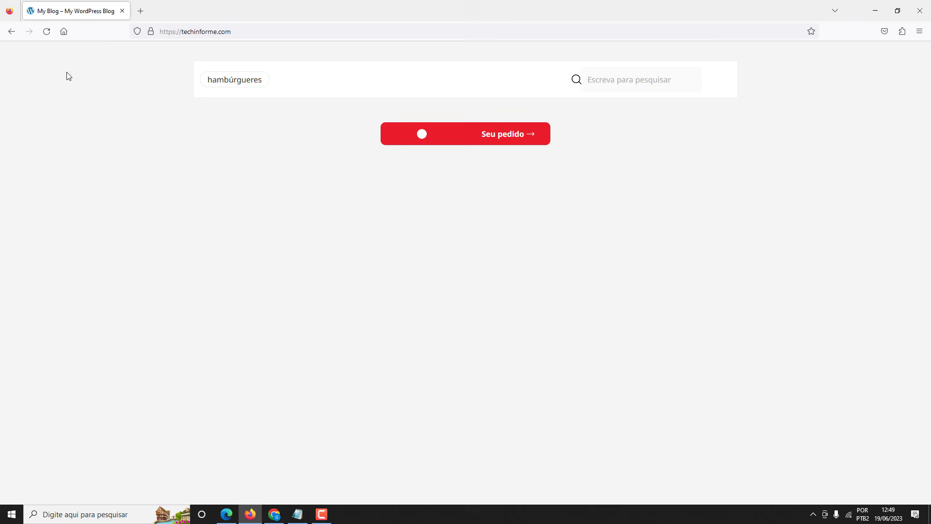
left_click(48, 34)
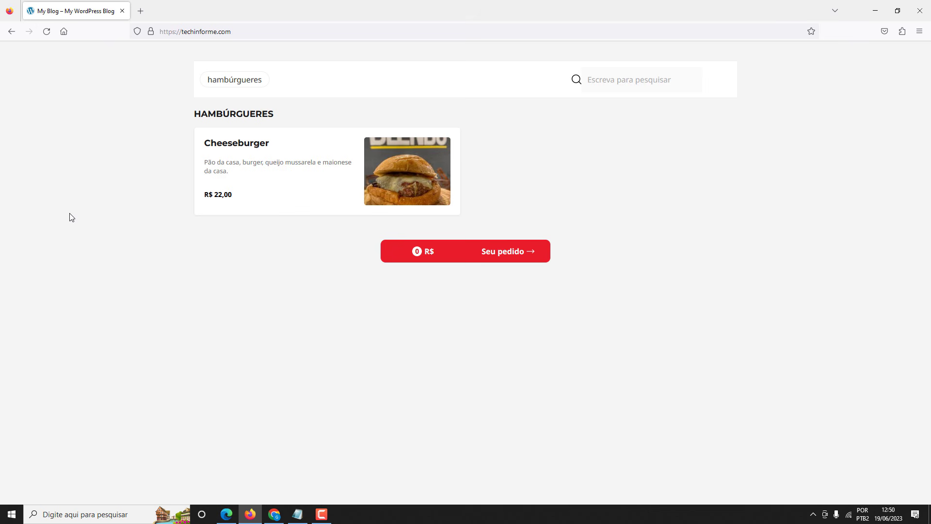
left_click(274, 514)
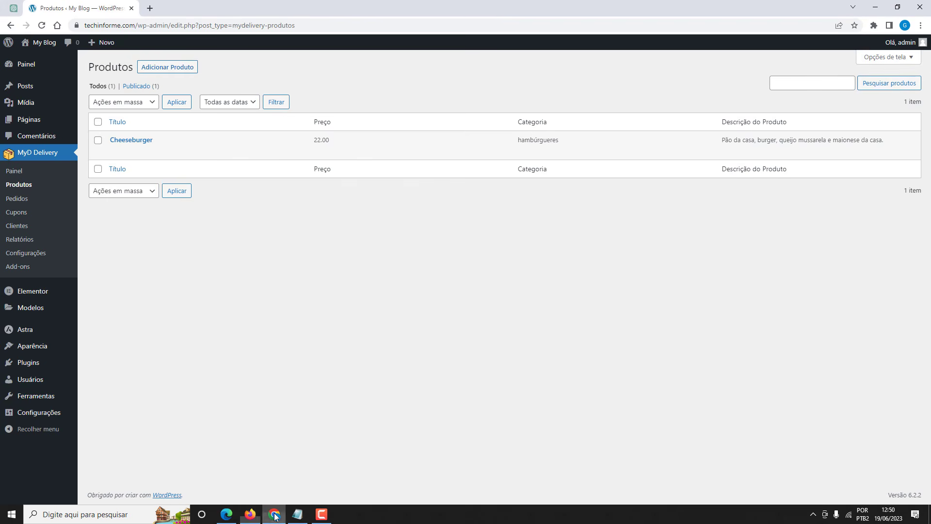
Open the live site's home page in the Elementor editor.
mouse_move(39, 42)
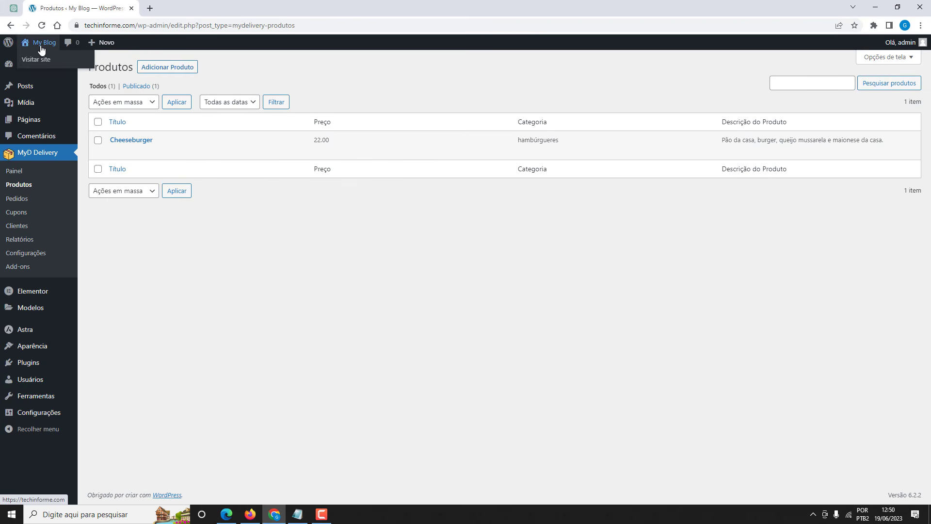
middle_click(39, 60)
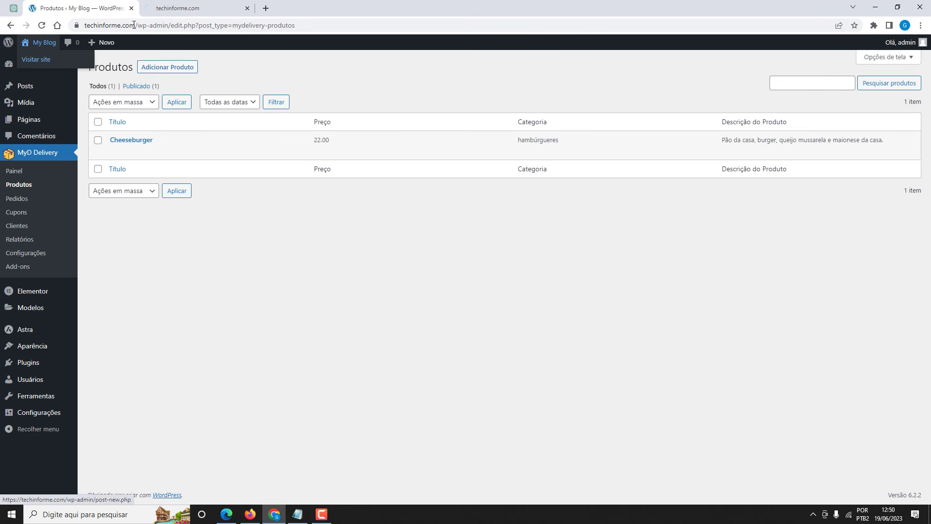
left_click(165, 15)
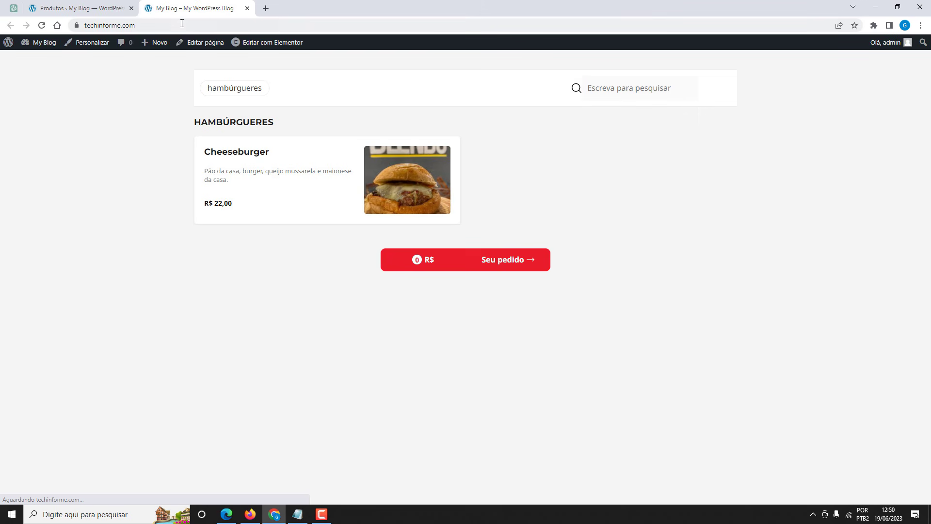
left_click(247, 45)
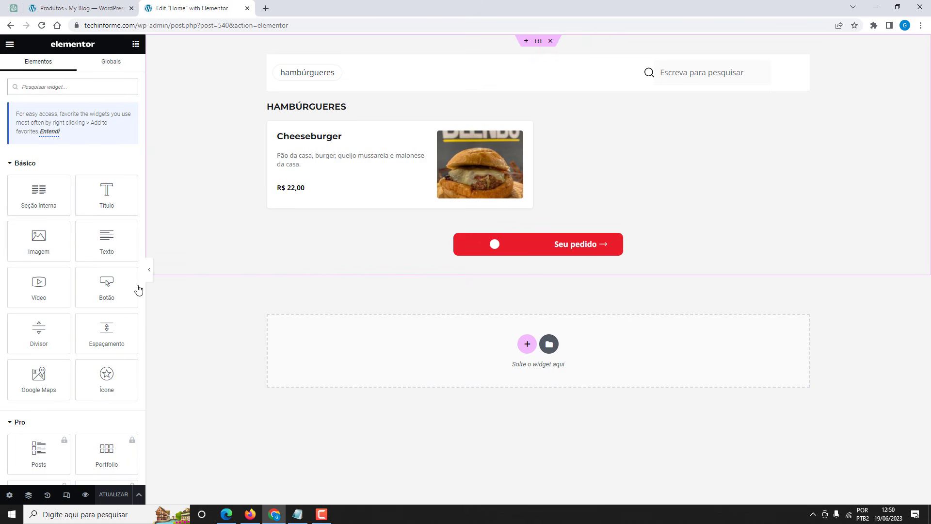
Set the page's Estilo background to classic white #FFFFFF, save with ATUALIZAR, and close Elementor.
left_click(9, 496)
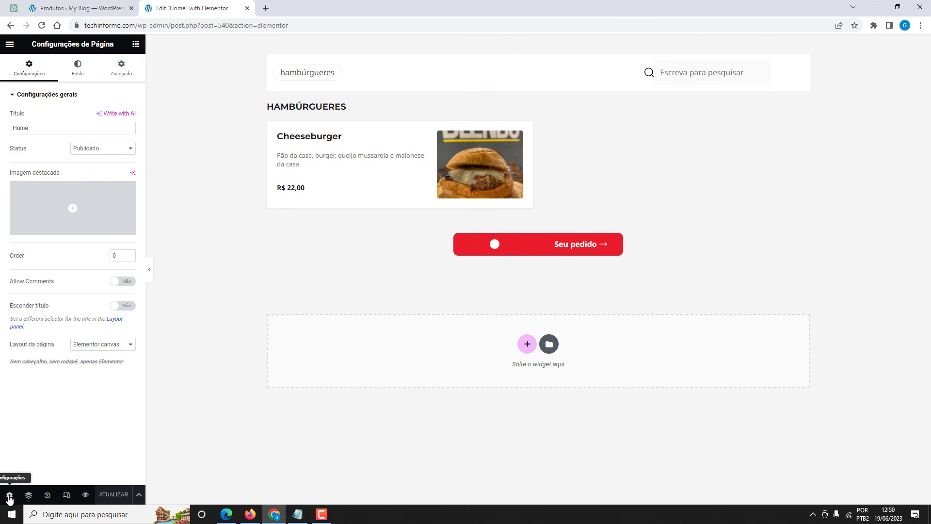
left_click(77, 73)
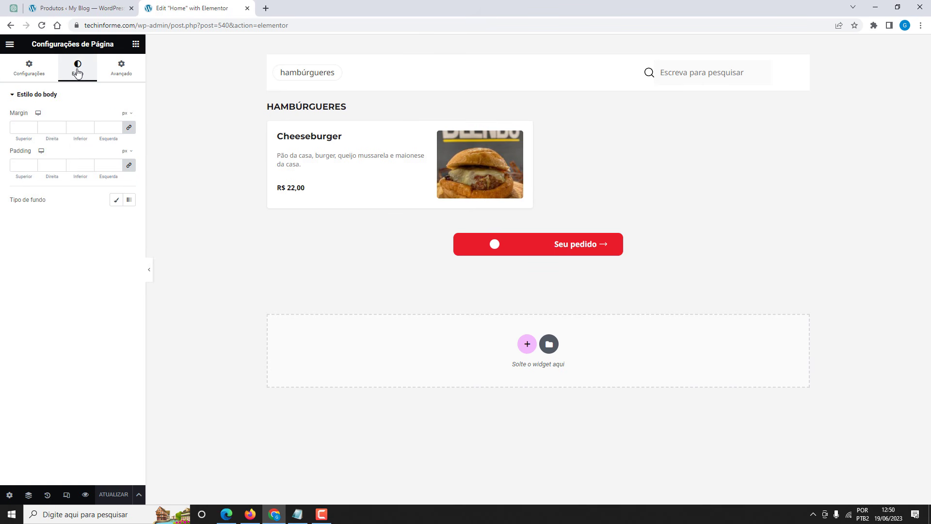
left_click(116, 200)
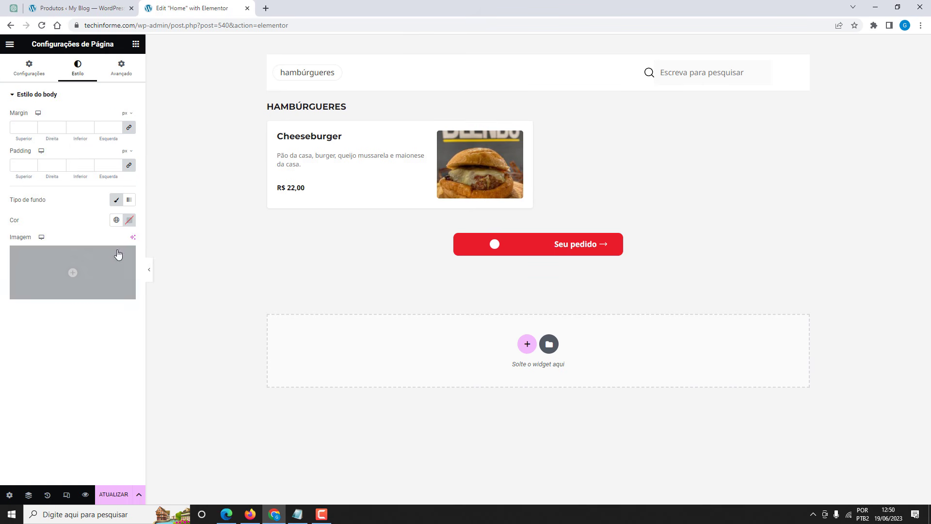
left_click(129, 222)
key("alt+j")
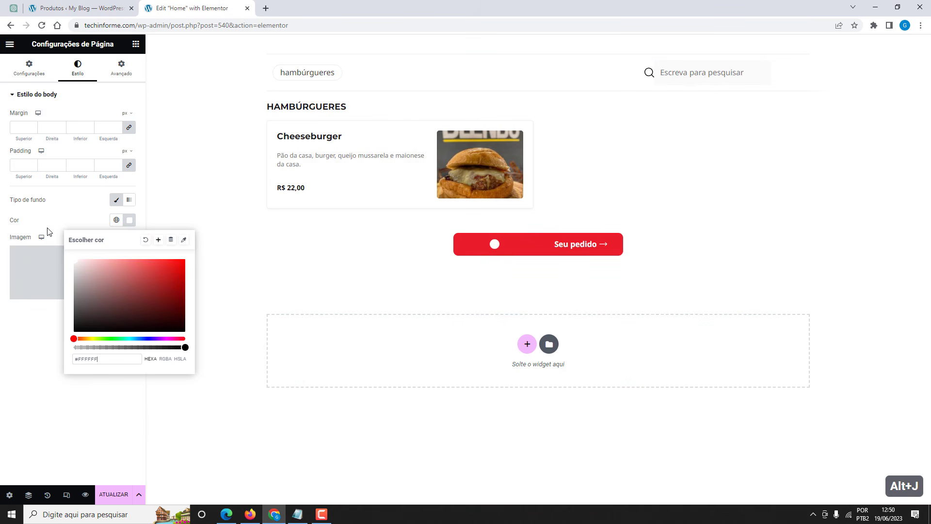
left_click(117, 494)
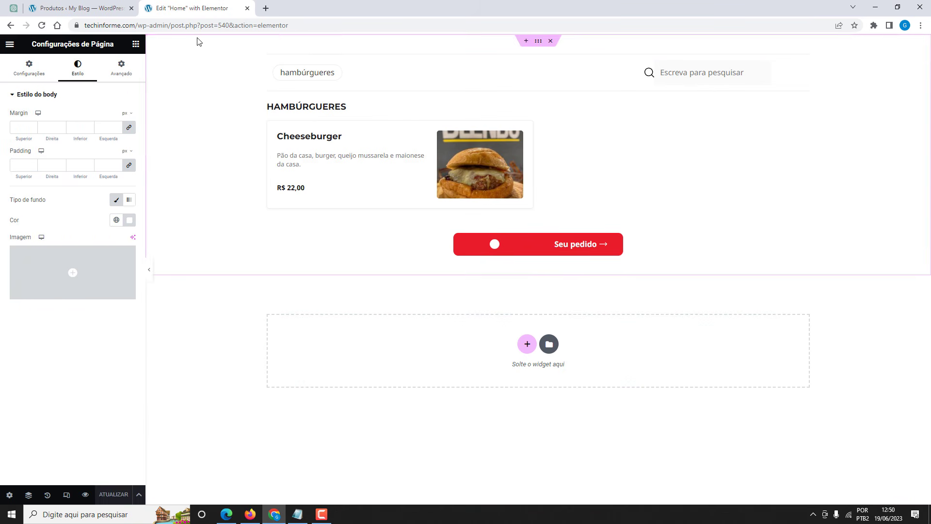
left_click(247, 8)
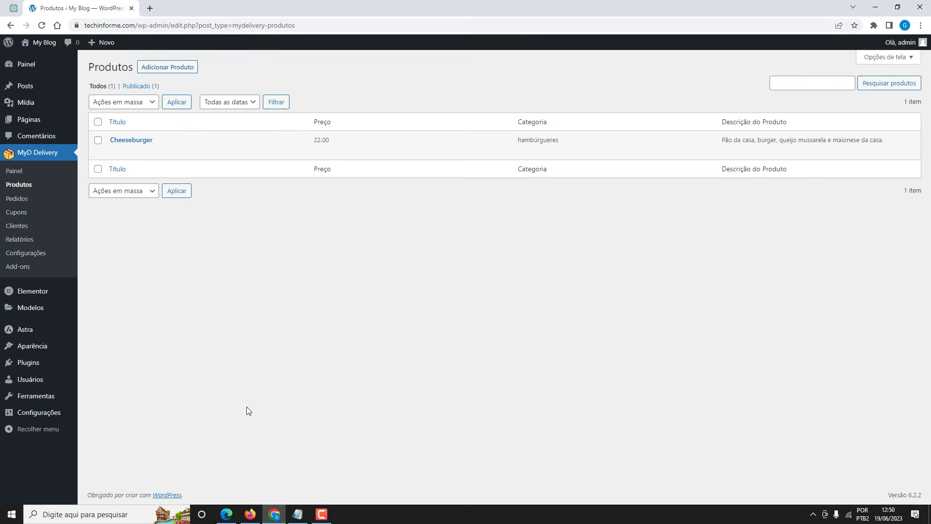
Reload the Firefox storefront to see the white background, then start a new product in Produtos.
left_click(250, 514)
left_click(49, 35)
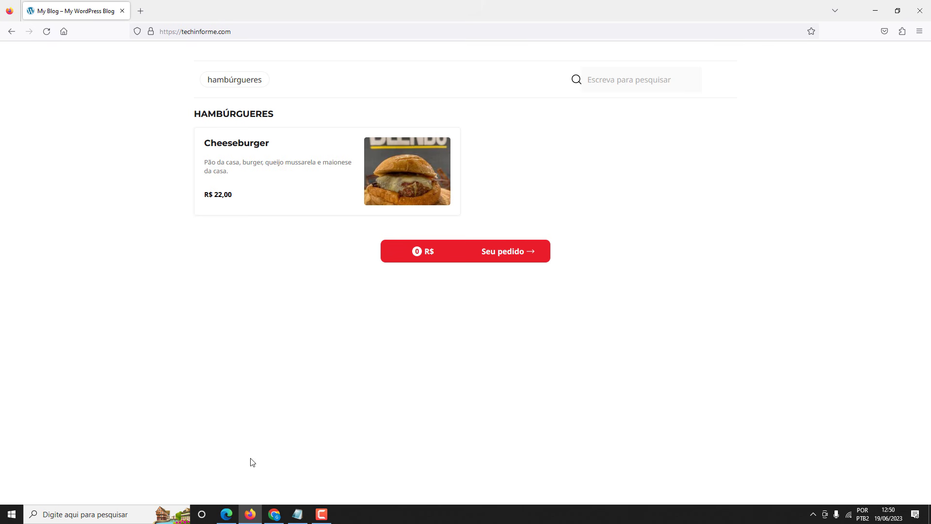
left_click(274, 513)
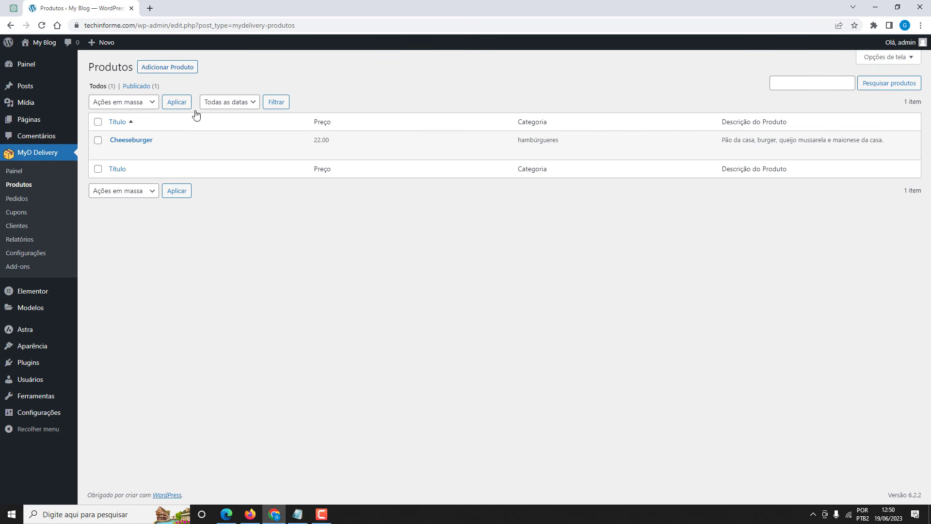
left_click(176, 69)
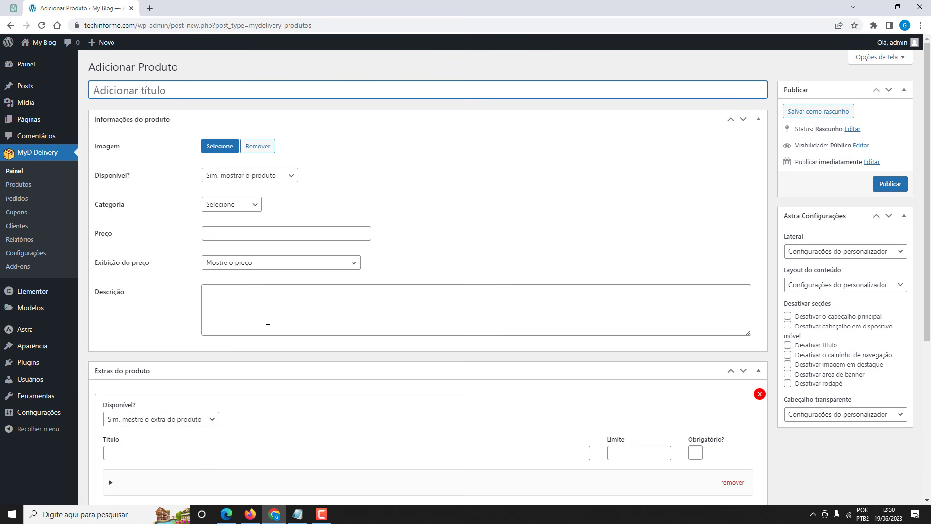
Title the new product 'Honey' from the notes and file it under hambúrgueres.
left_click(297, 514)
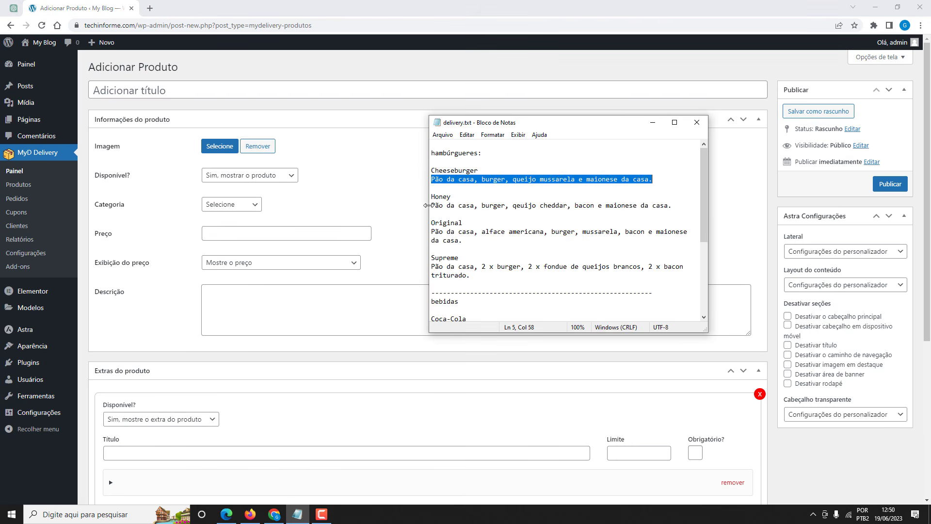
left_click_drag(432, 197, 451, 197)
key("ctrl+c")
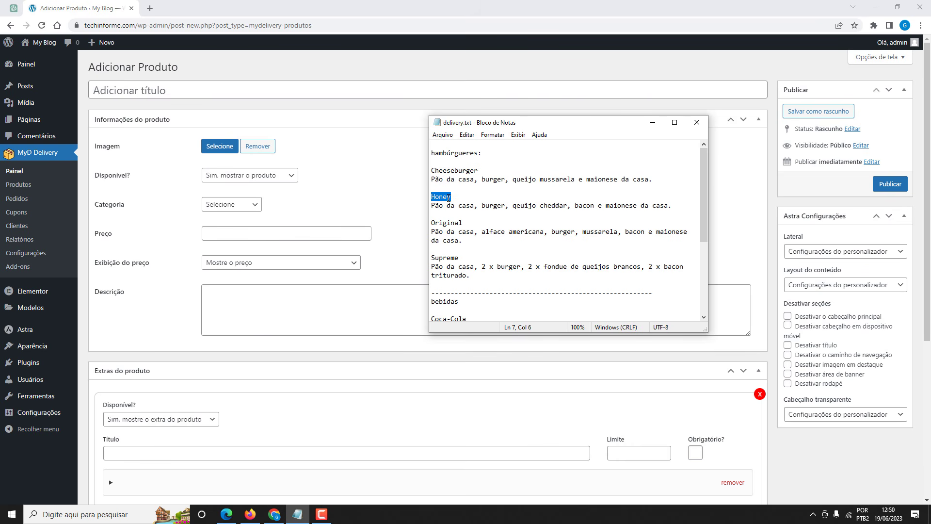
left_click(155, 90)
key("ctrl+v")
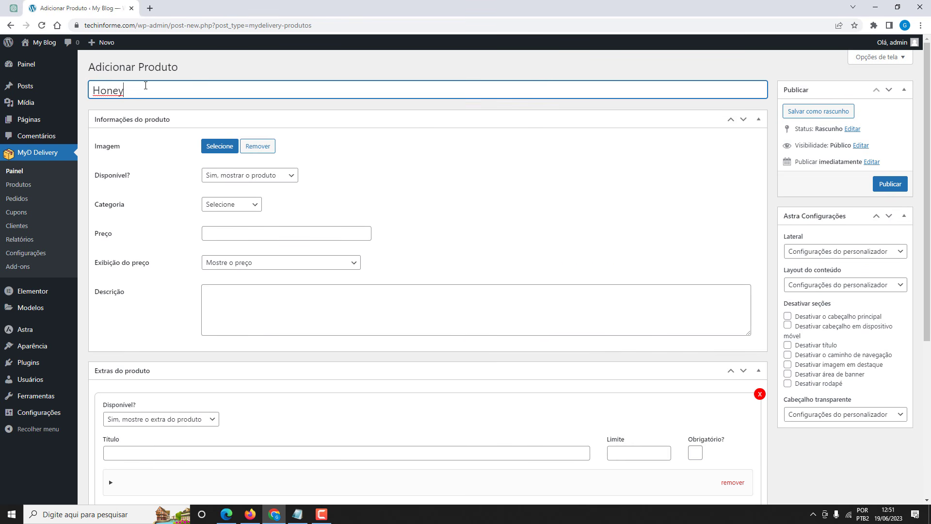
left_click(219, 205)
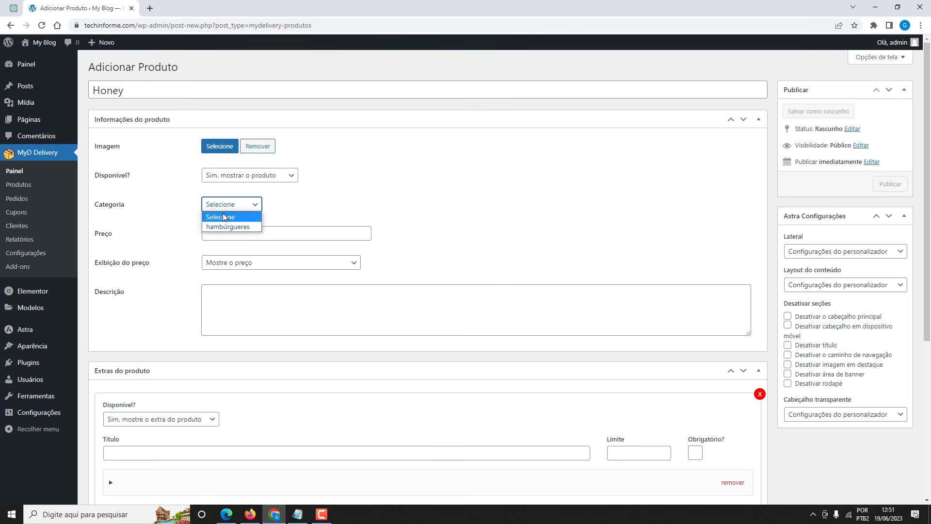
left_click(225, 225)
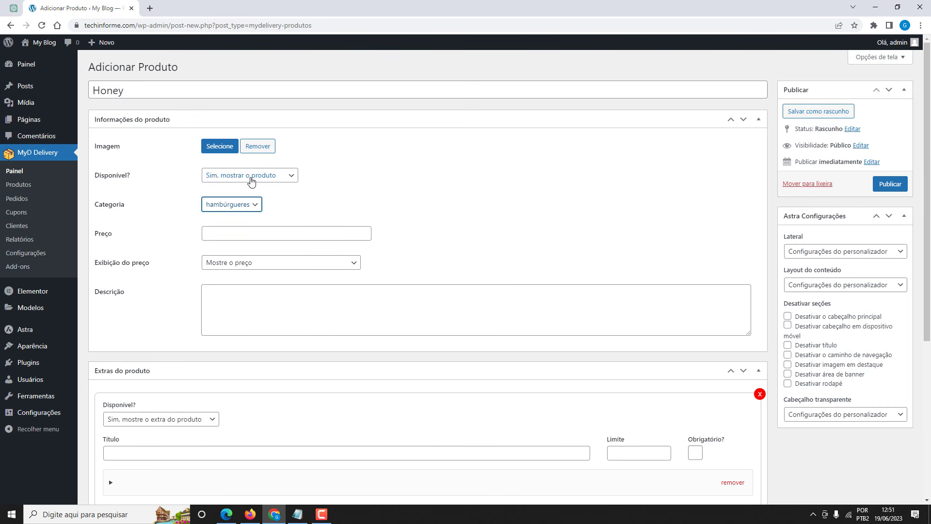
Upload Honey.jpg and set it as the product image.
left_click(223, 153)
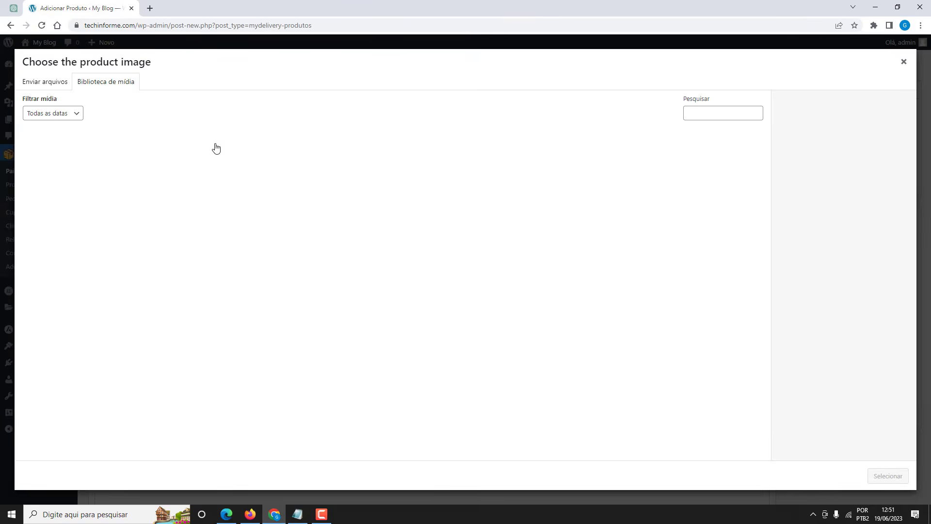
left_click(56, 81)
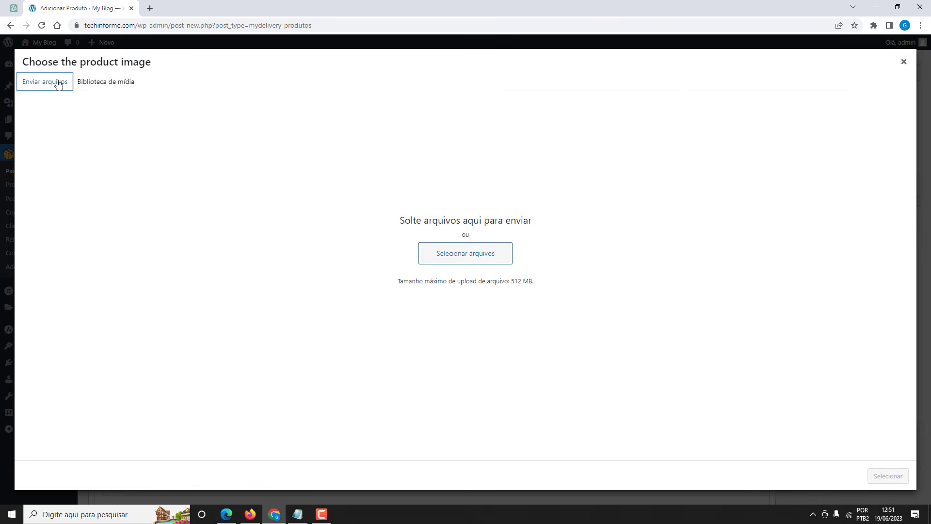
left_click(457, 257)
left_click(582, 155)
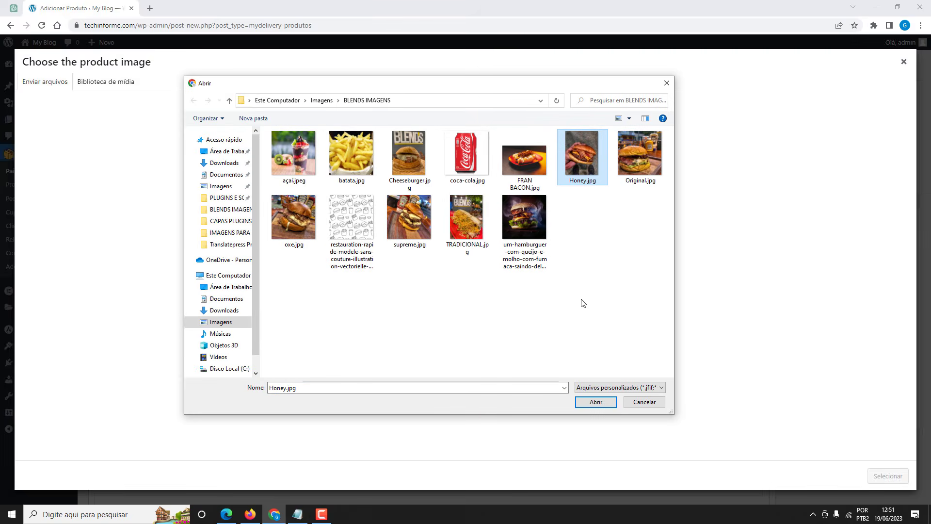
left_click(596, 402)
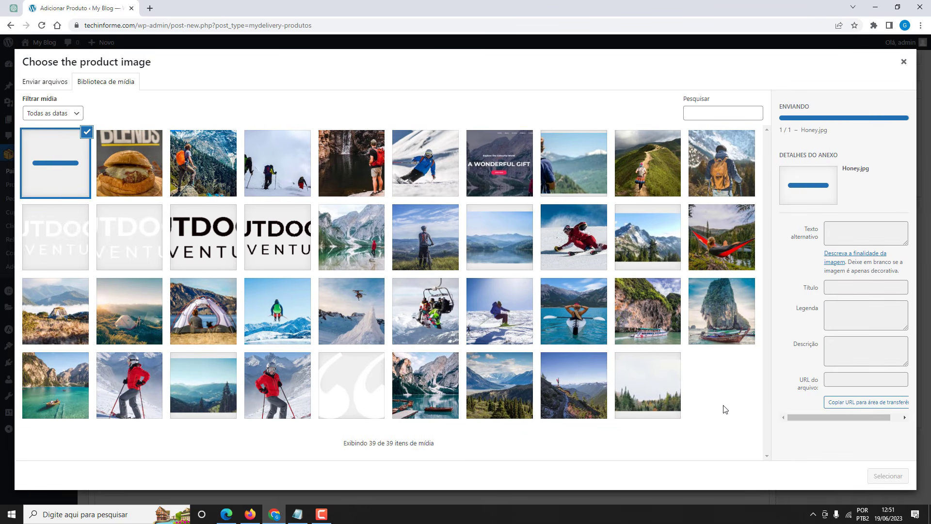
left_click(888, 475)
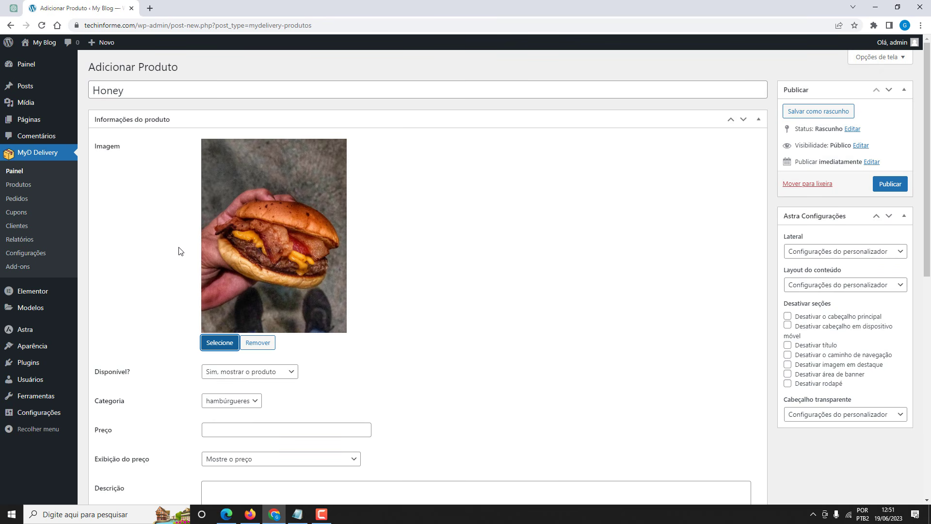
Set the price to 19.00 with the Mostre o preço display option.
scroll(167, 249, "down", 4)
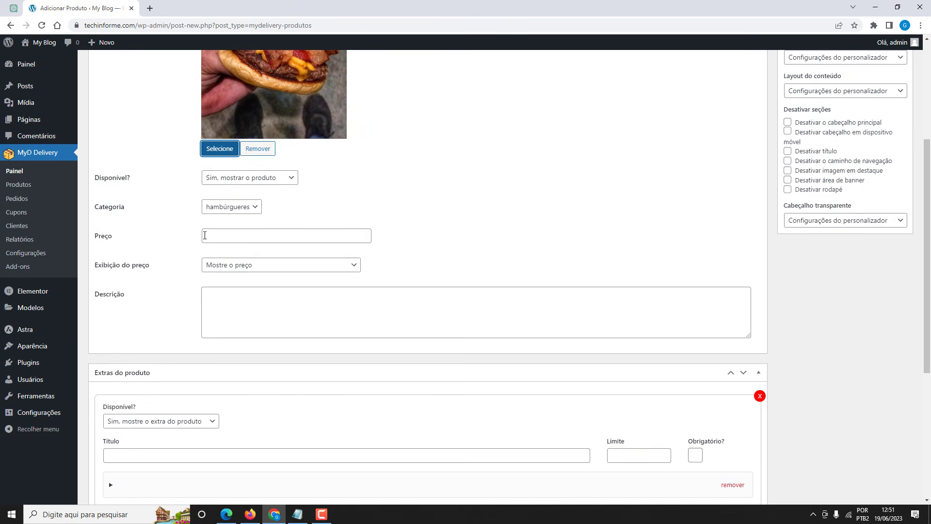
left_click(215, 236)
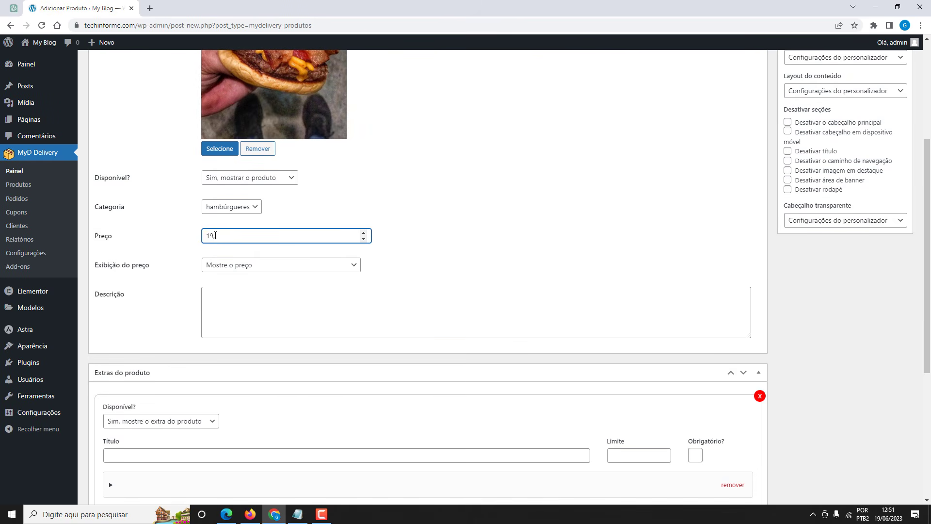
scroll(186, 236, "down", 2)
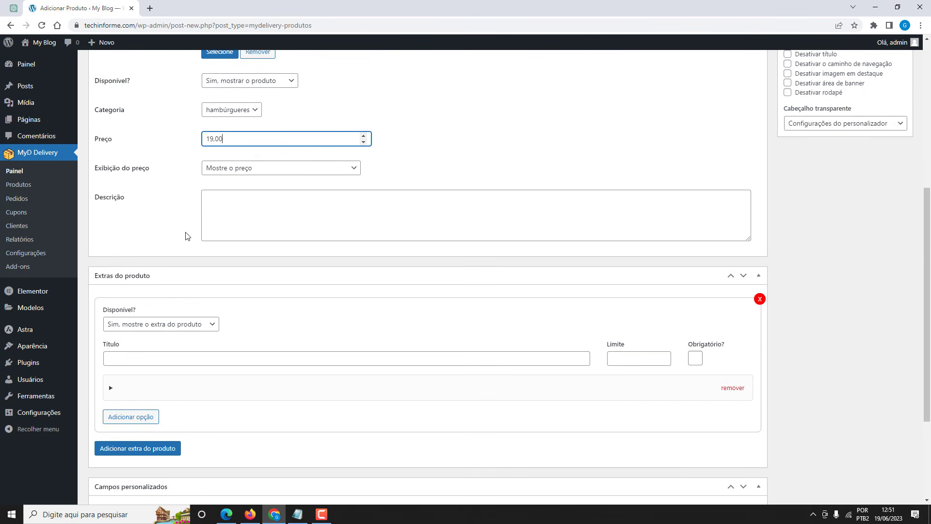
left_click(248, 171)
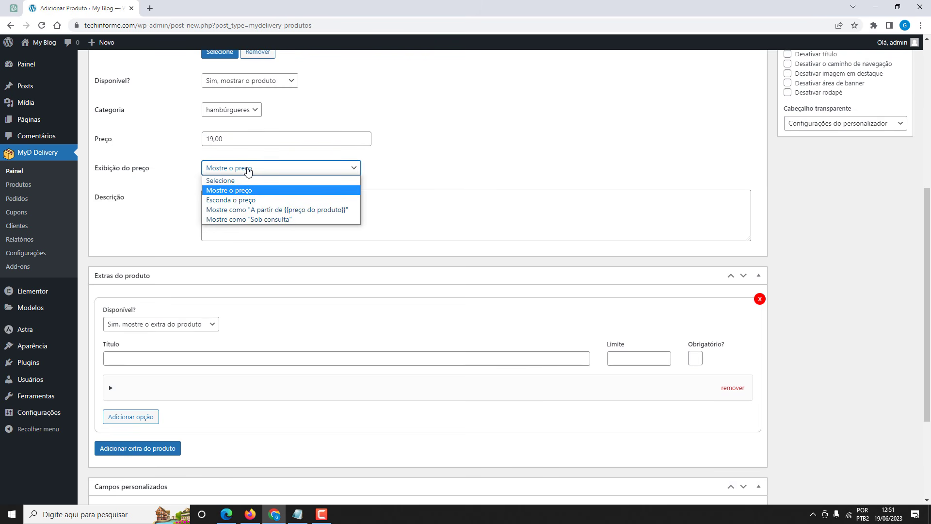
left_click(177, 169)
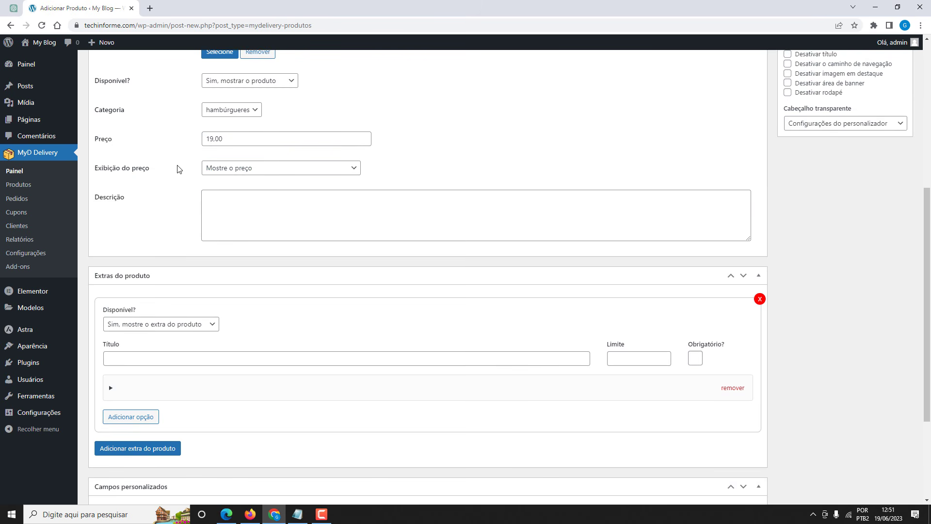
Paste the Honey ingredient line from the notes into the Descrição box.
left_click(297, 514)
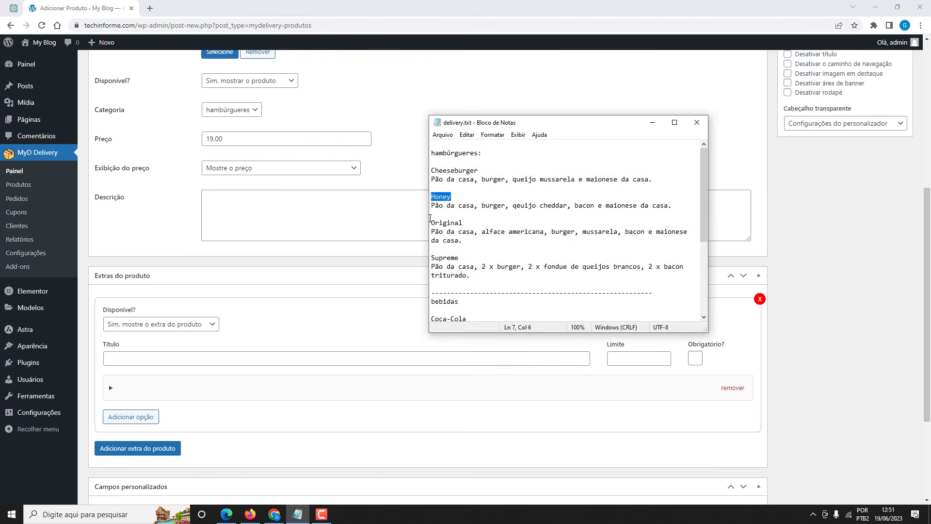
left_click_drag(431, 208, 673, 205)
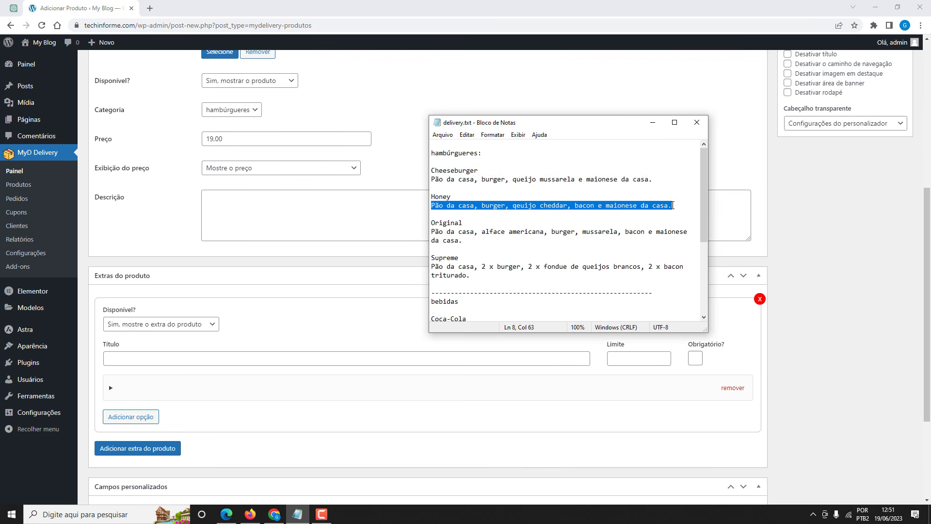
key("ctrl+c")
left_click(347, 209)
key("ctrl+v")
scroll(181, 196, "down", 1)
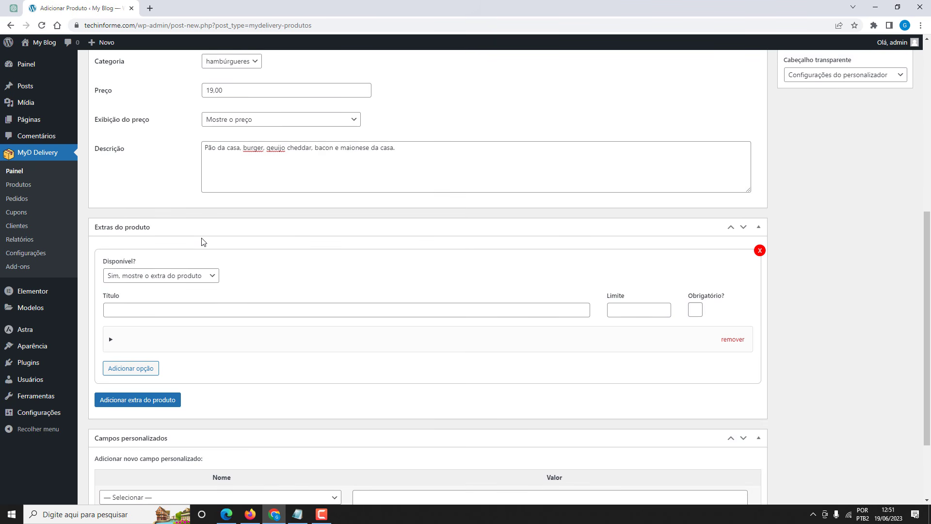
scroll(202, 241, "down", 1)
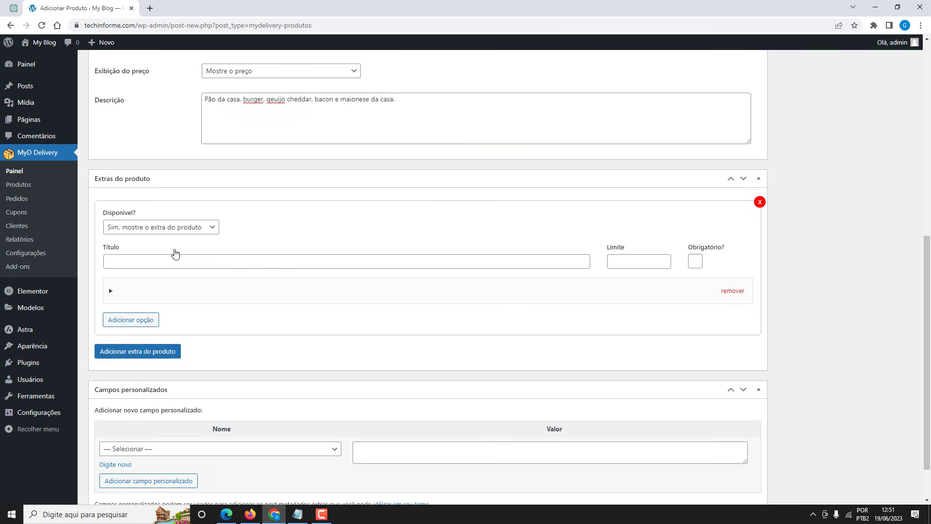
Title the extras group 'Extras' and add a first option Carne dupla at 2,00.
left_click(140, 261)
left_click(163, 282)
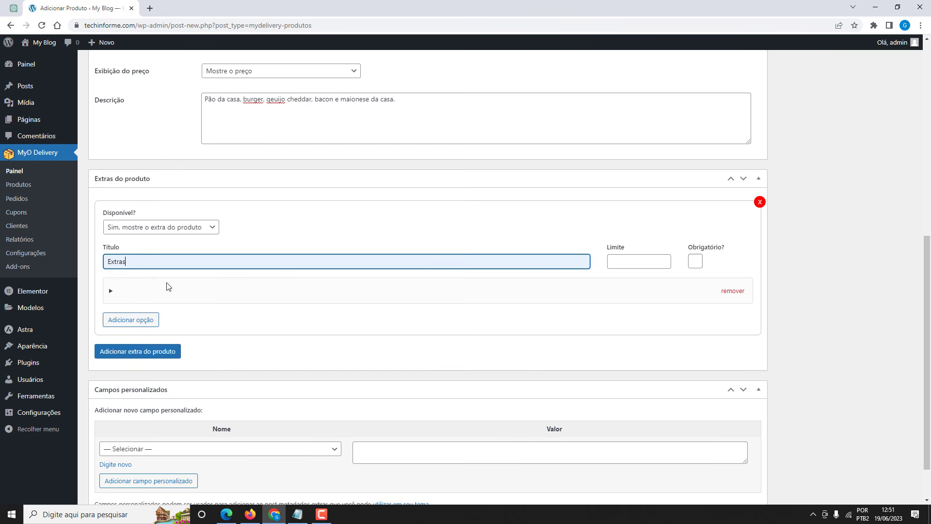
left_click(136, 293)
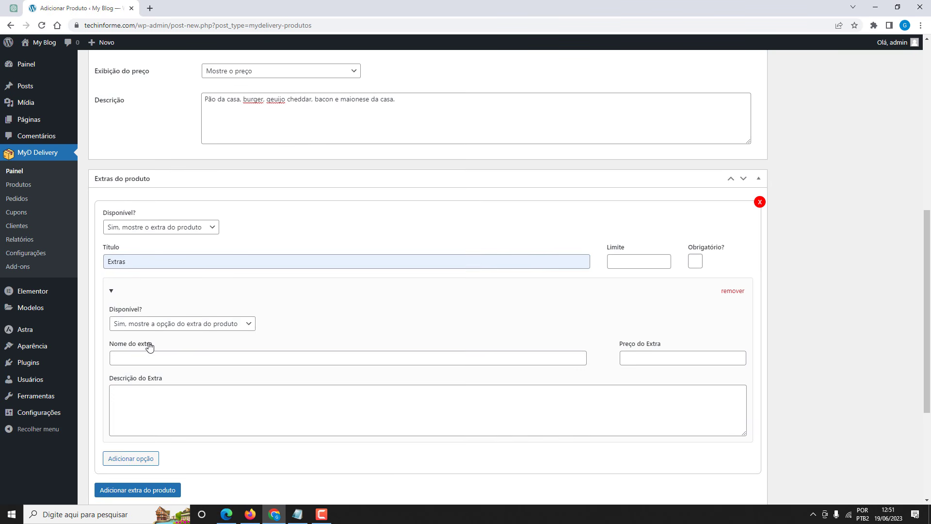
scroll(160, 325, "down", 1)
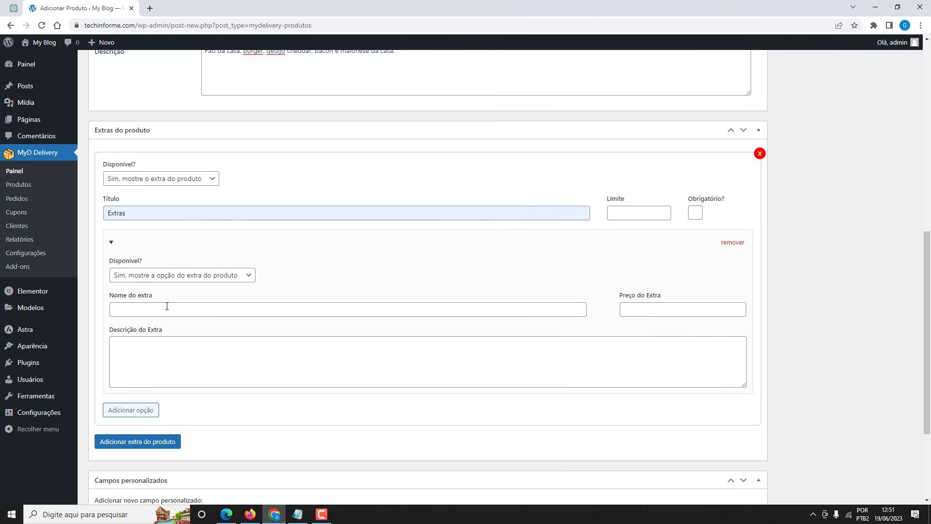
left_click(167, 306)
left_click(175, 370)
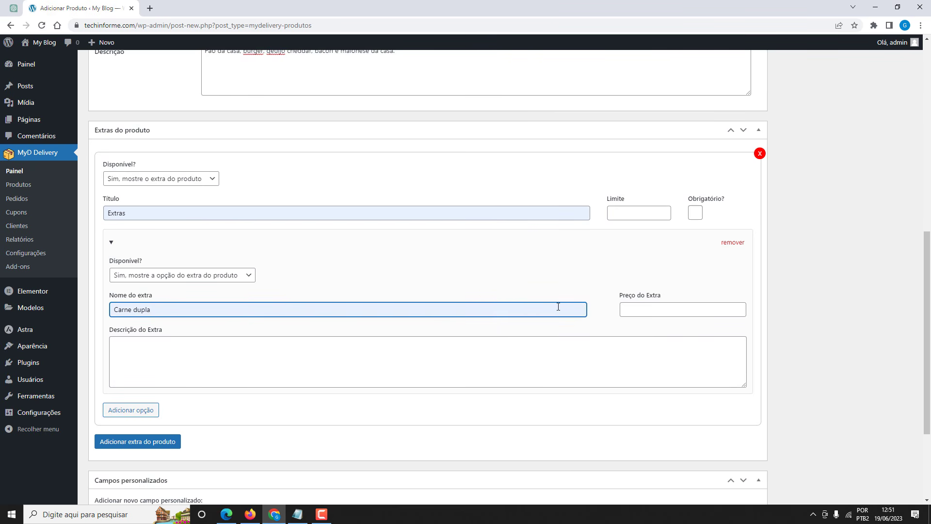
left_click(626, 306)
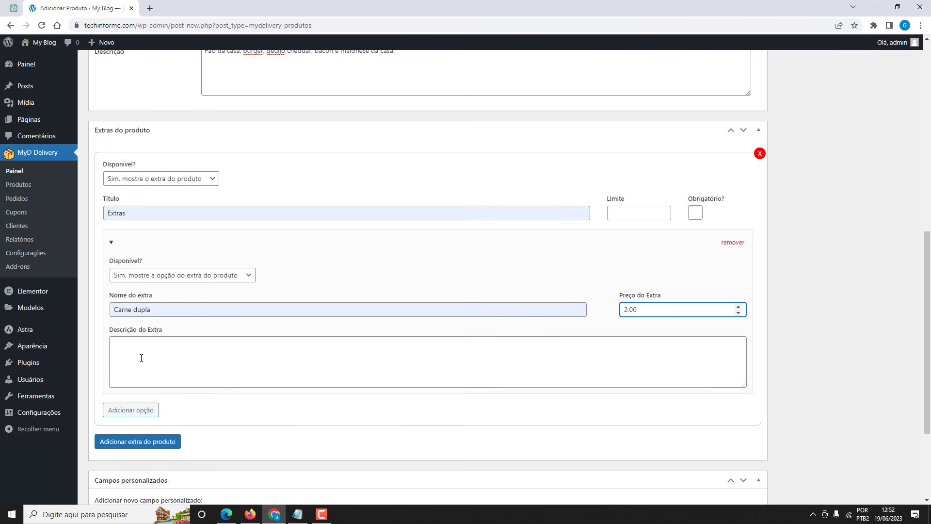
scroll(141, 357, "down", 2)
scroll(140, 353, "up", 1)
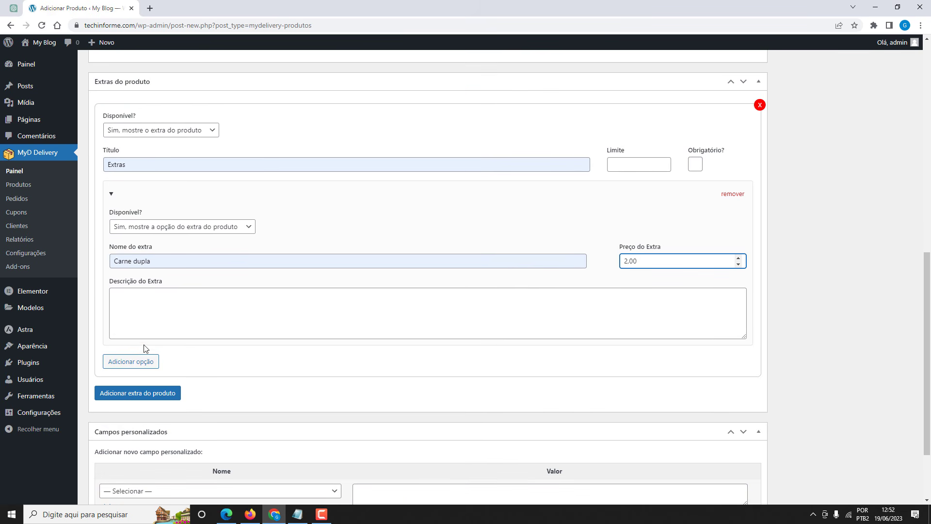
Add a second visible extra, queijo duplo, priced at 2,00.
left_click(128, 364)
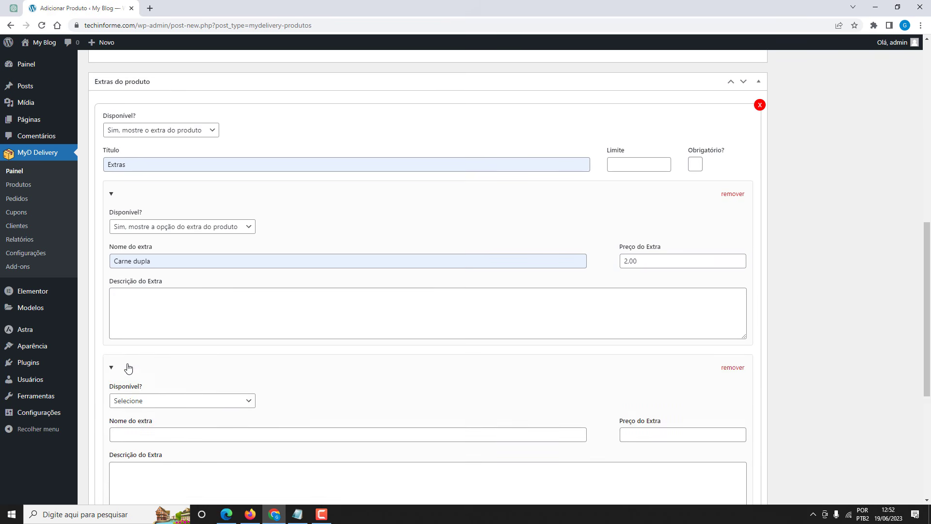
scroll(128, 367, "down", 3)
left_click(137, 257)
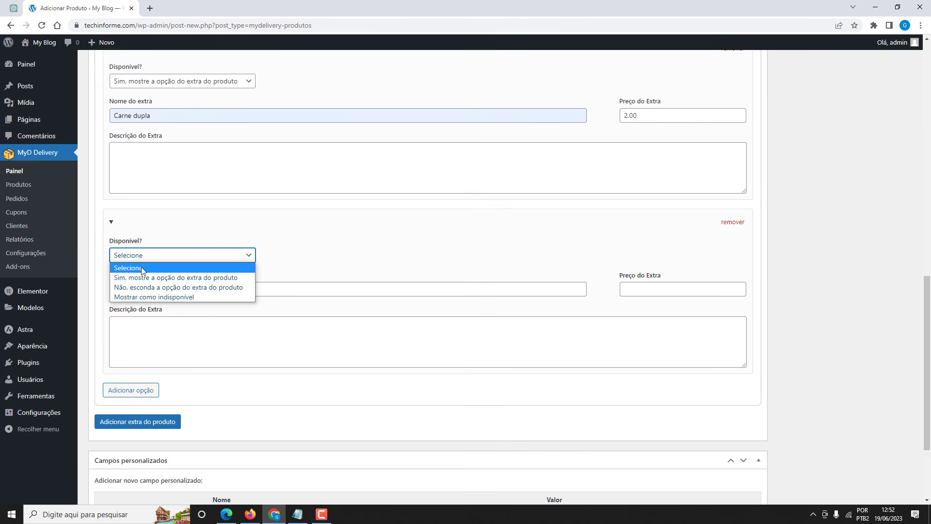
left_click(147, 277)
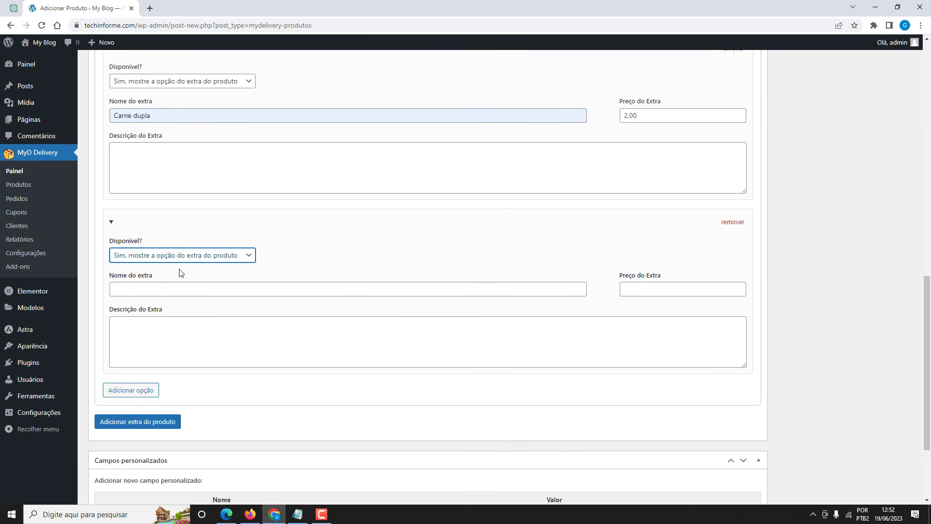
left_click(144, 287)
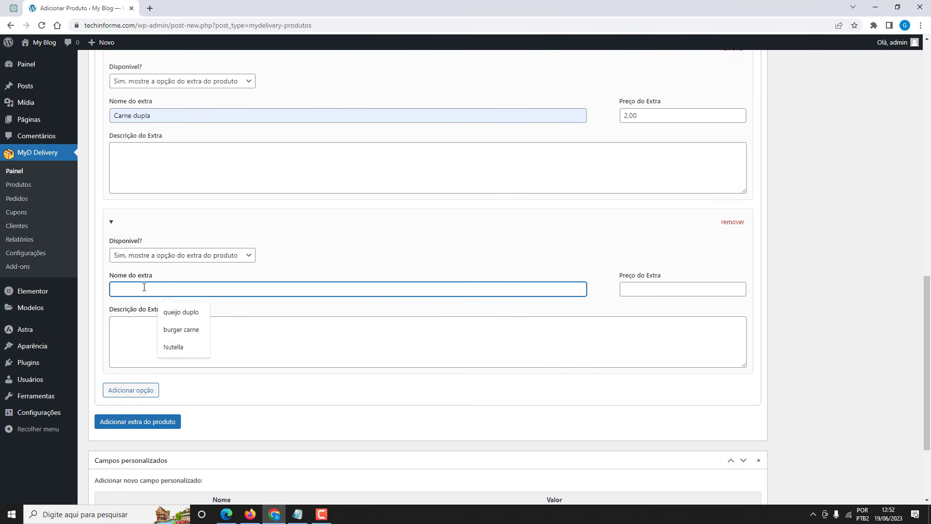
left_click(194, 311)
left_click(624, 289)
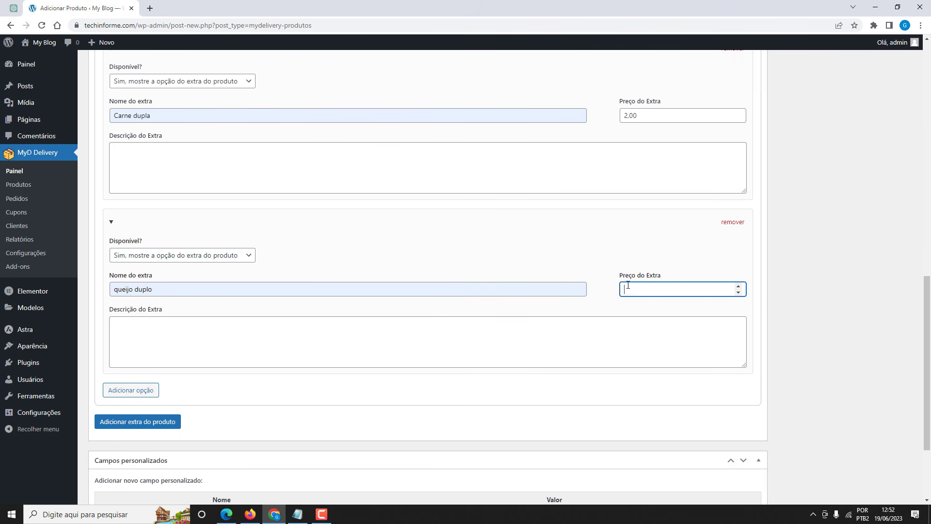
type("2,00")
Publish the Honey product.
scroll(264, 311, "down", 1)
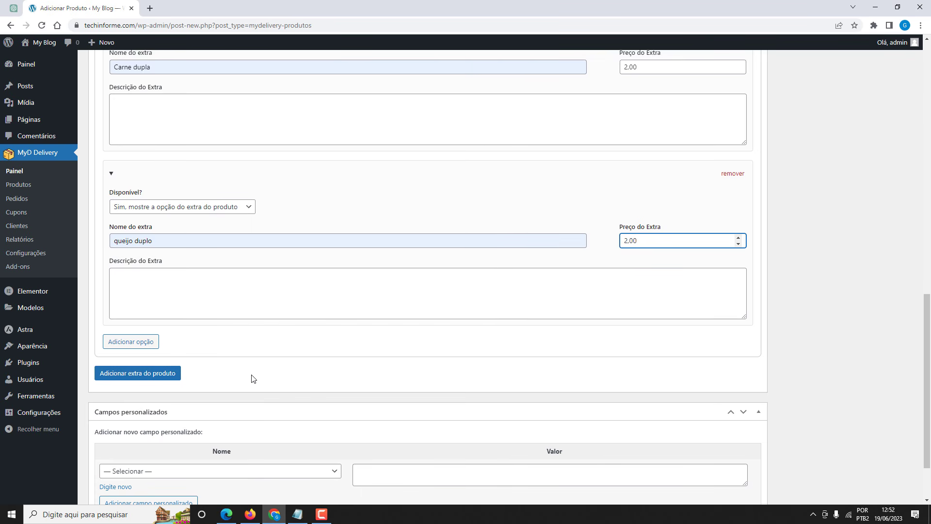
scroll(252, 378, "up", 5)
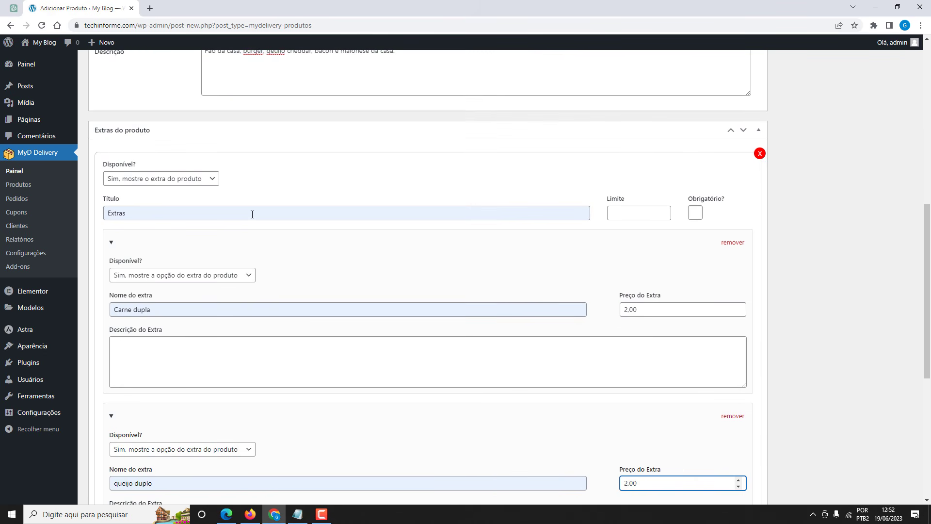
scroll(252, 213, "down", 2)
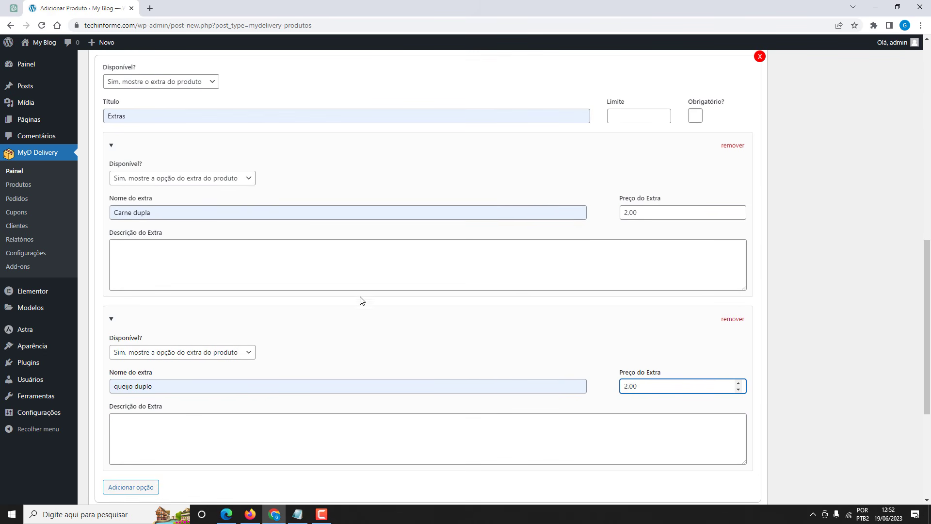
scroll(360, 301, "down", 2)
scroll(361, 267, "up", 3)
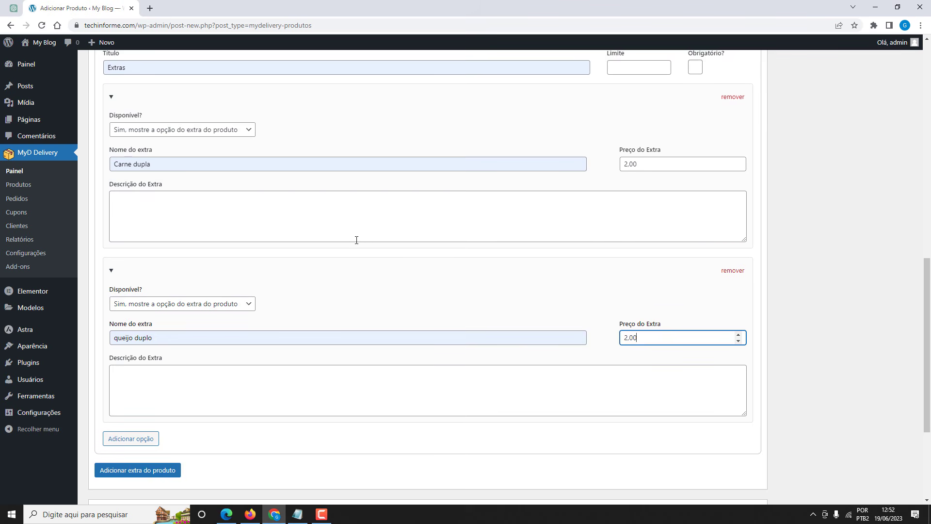
scroll(456, 262, "up", 2)
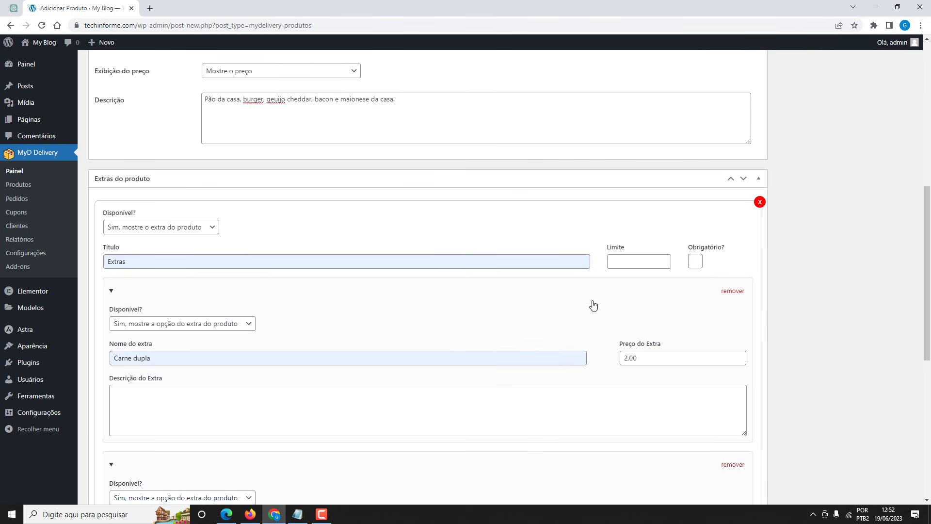
scroll(592, 306, "up", 8)
left_click(890, 184)
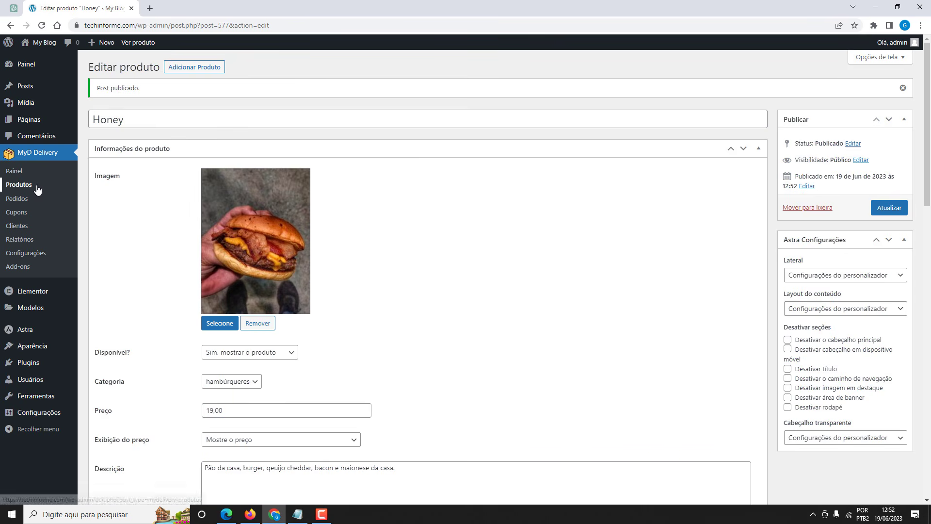
Open the Produtos list and reload the Firefox storefront to see Honey beside Cheeseburger.
left_click(19, 185)
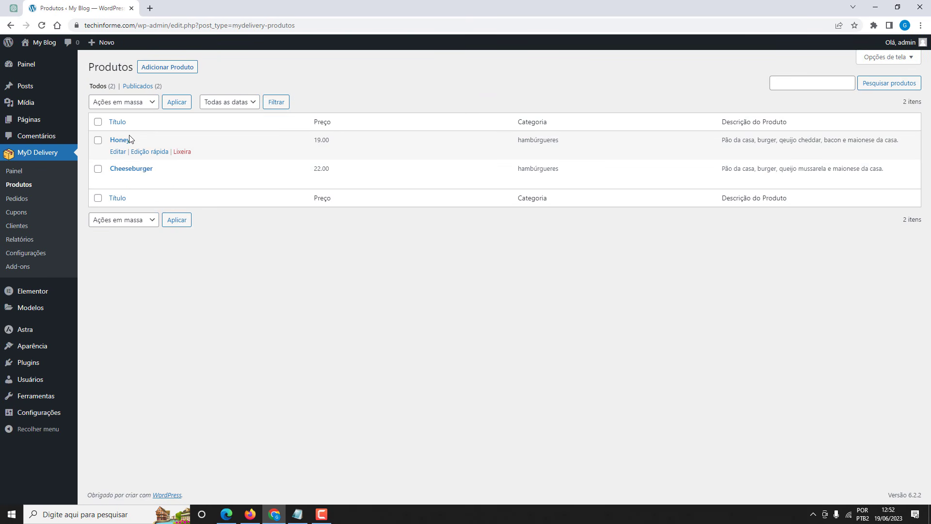
left_click(250, 514)
left_click(47, 34)
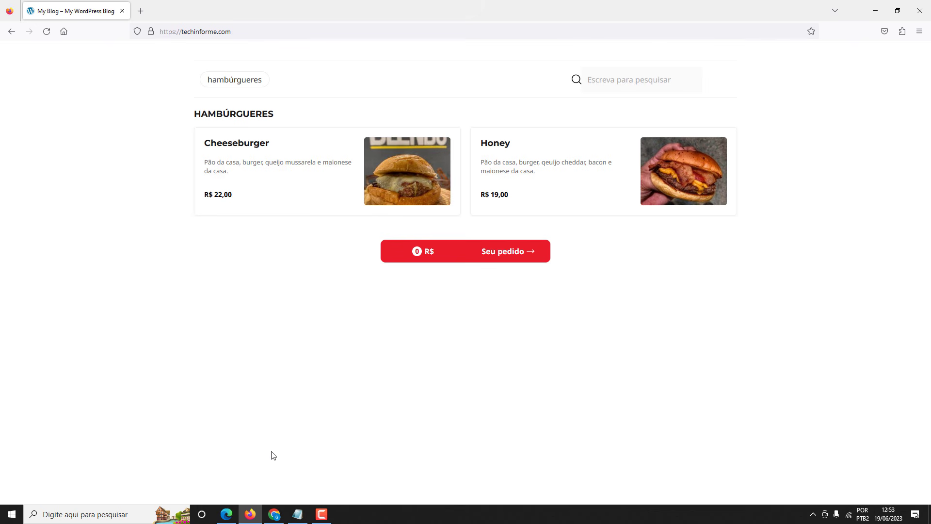
left_click(274, 514)
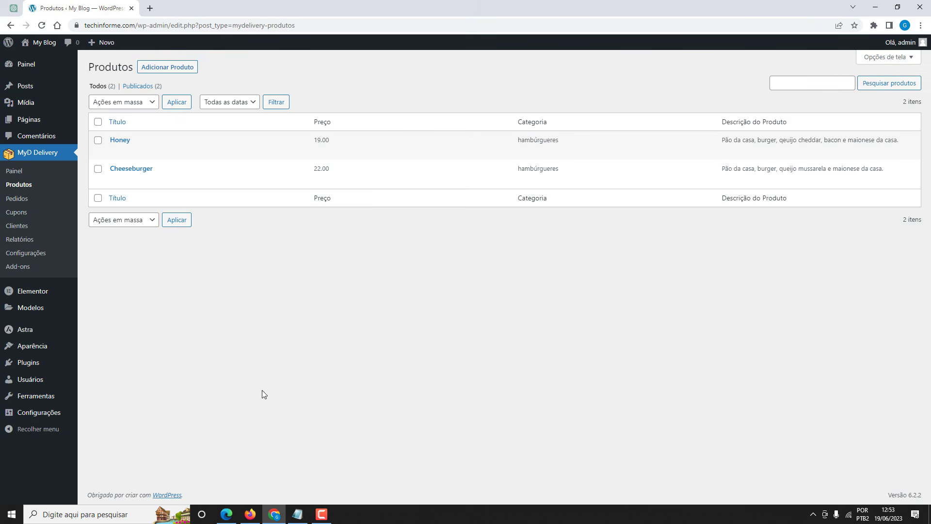
Start a new product titled 'Original' and upload Original.jpg as its product image.
left_click(156, 72)
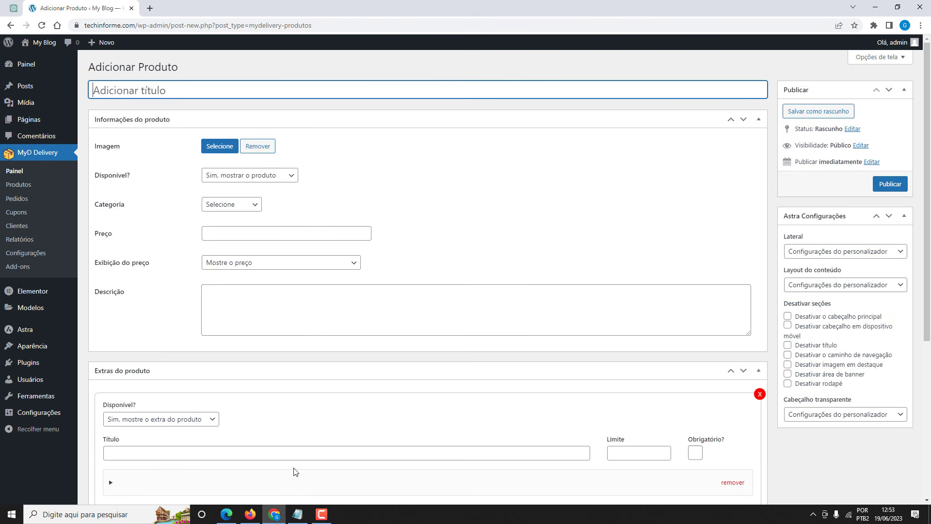
type("Original")
left_click(220, 146)
left_click(44, 81)
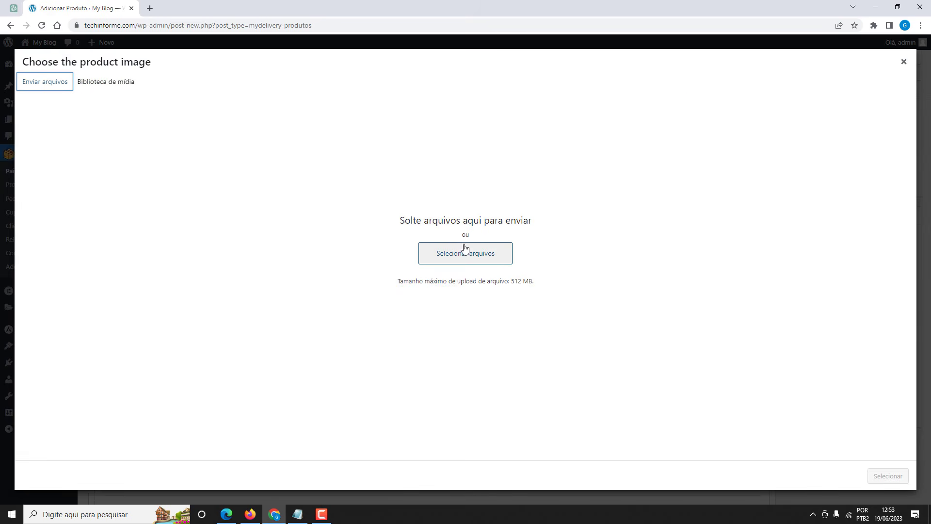
left_click(465, 255)
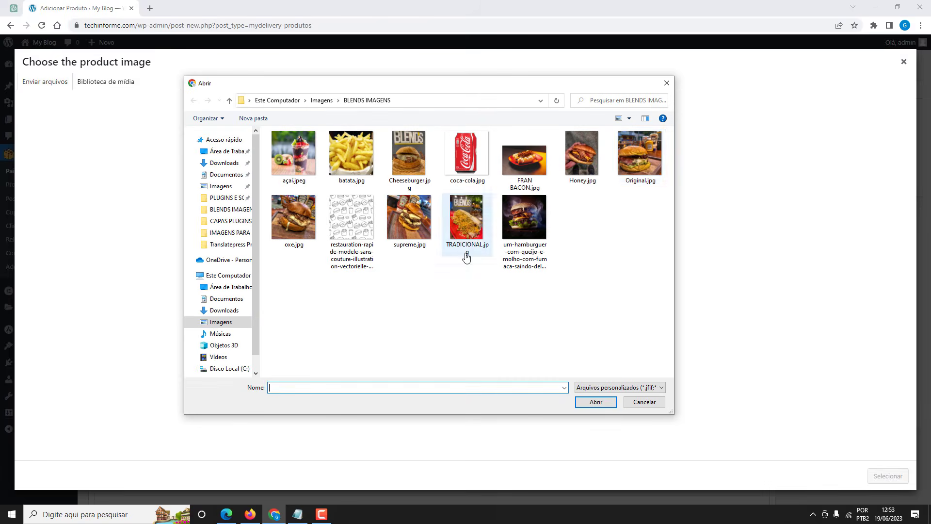
left_click(634, 181)
left_click(595, 402)
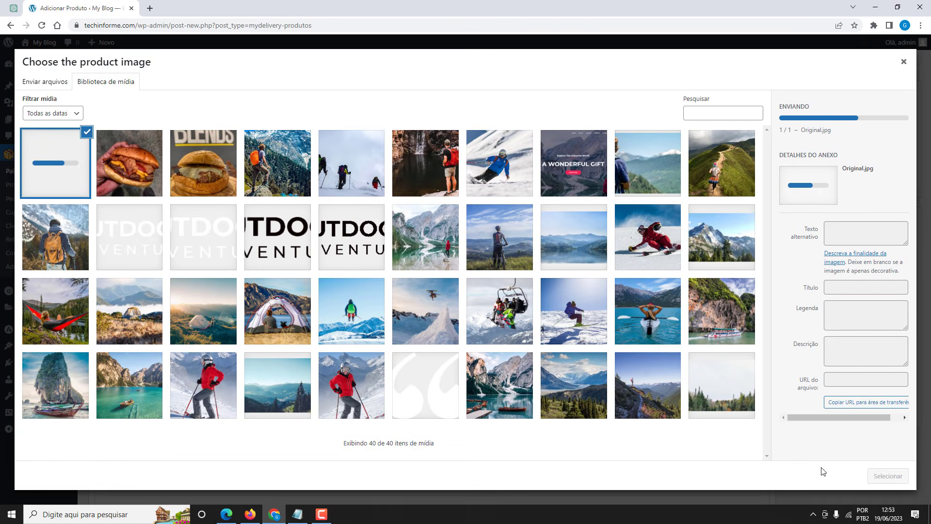
left_click(886, 477)
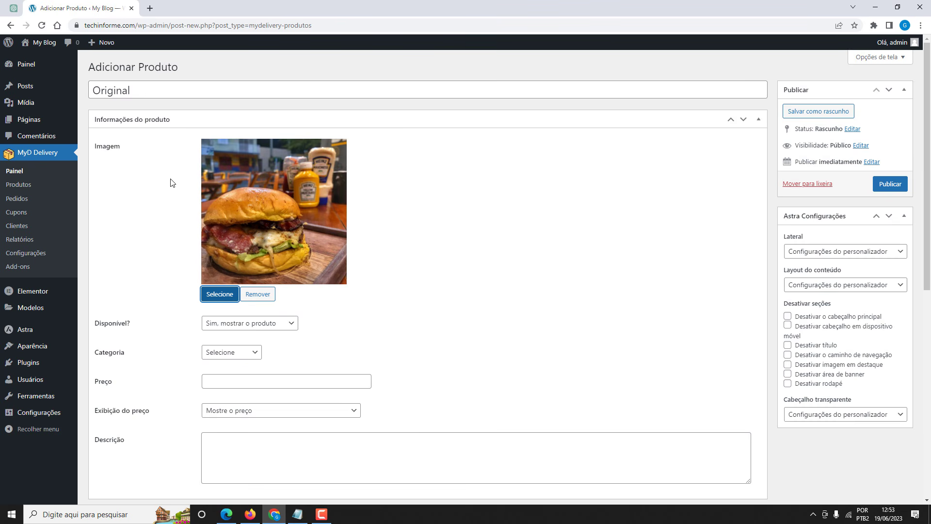
Set the Original burger's price to 28,00.
scroll(172, 183, "down", 3)
left_click(215, 238)
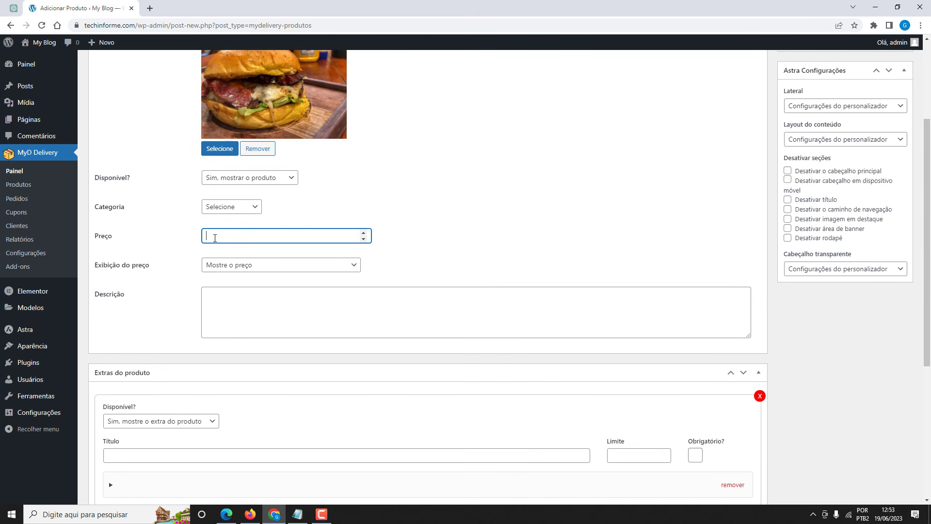
type("28,00")
scroll(218, 247, "down", 2)
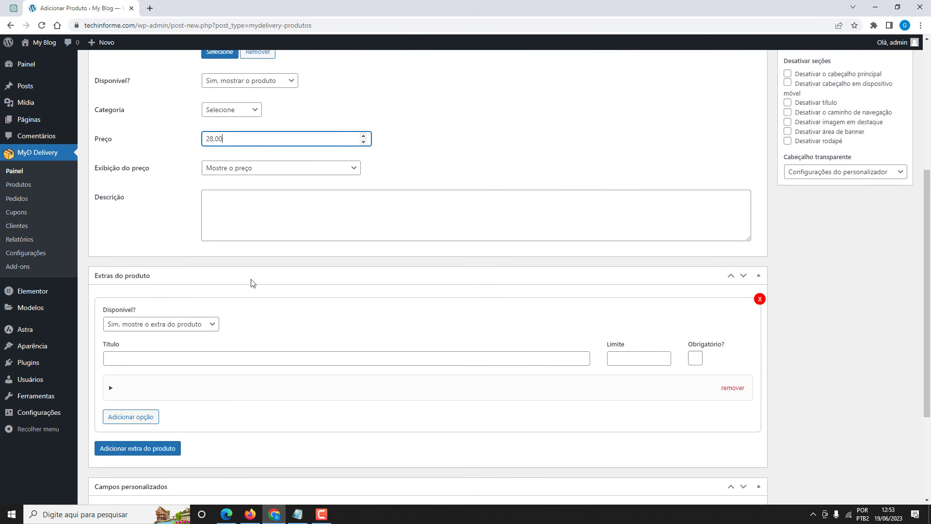
Copy the Original burger's ingredient description from the notes into the product description.
left_click(297, 514)
left_click_drag(431, 232, 463, 240)
key("ctrl+c")
left_click(279, 201)
key("ctrl+v")
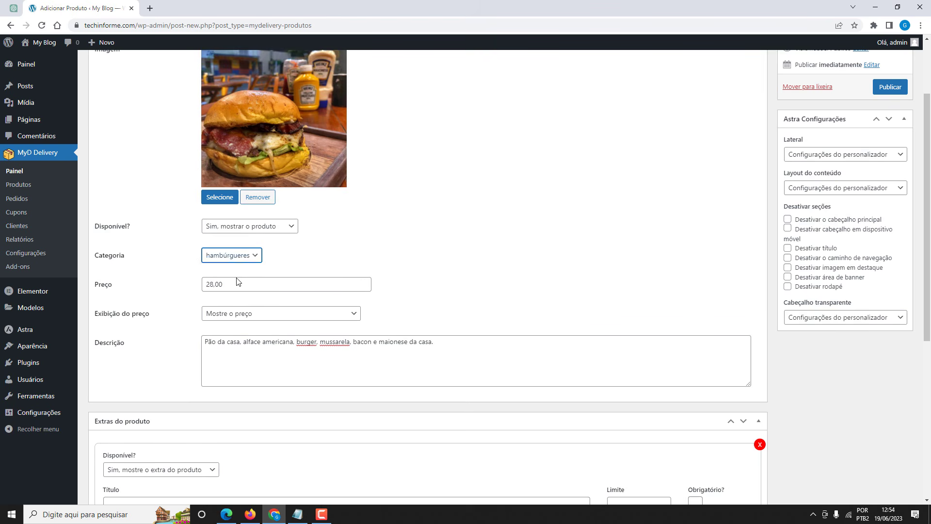
left_click(178, 279)
Publish the Original product and return to the products list.
scroll(180, 262, "down", 3)
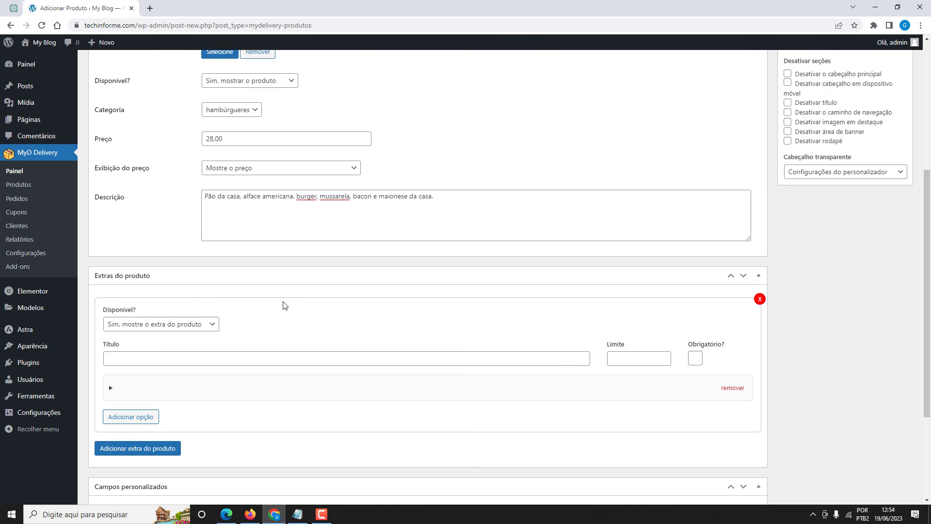
scroll(421, 357, "up", 5)
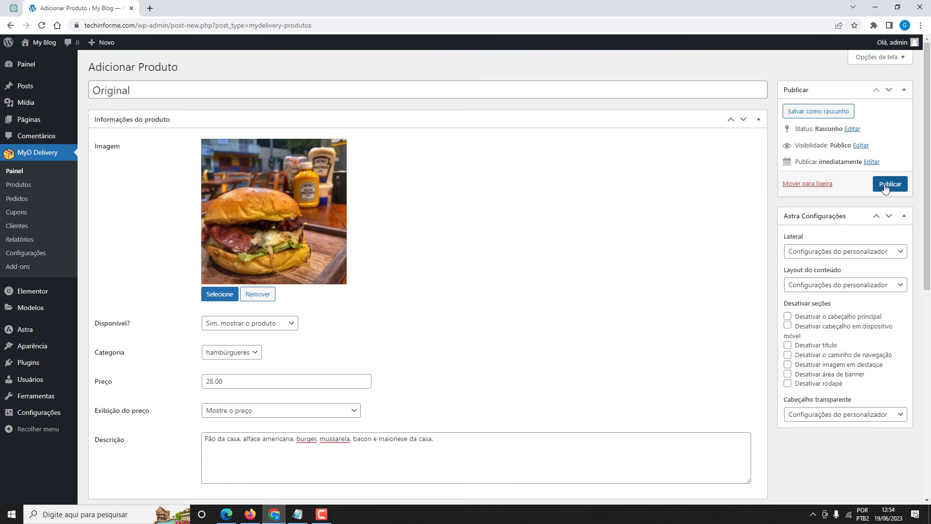
left_click(884, 185)
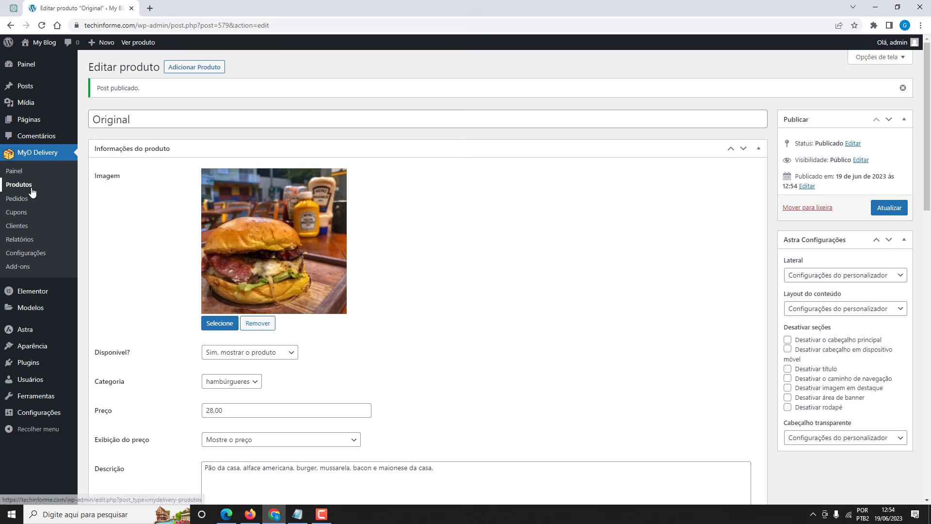
left_click(31, 190)
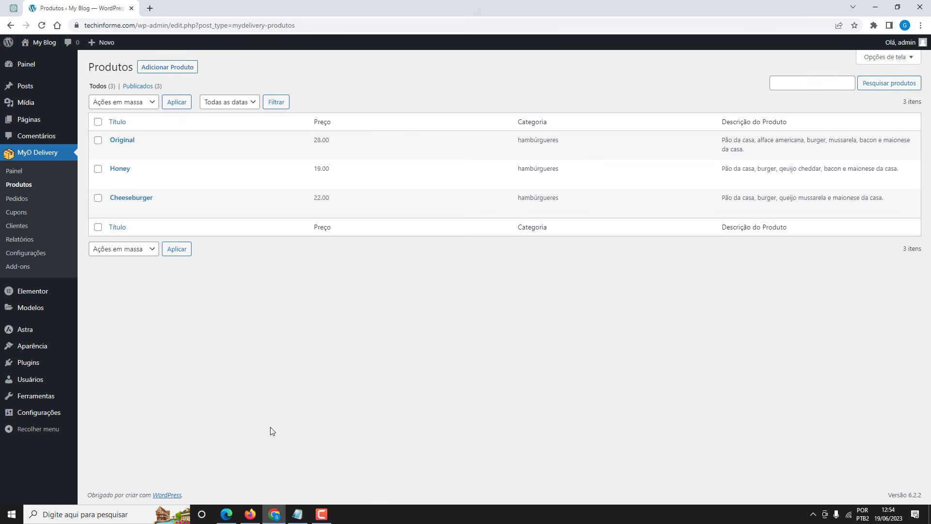
Copy the next burger name, Supreme, from the notes file.
left_click(297, 514)
left_click_drag(466, 260, 438, 257)
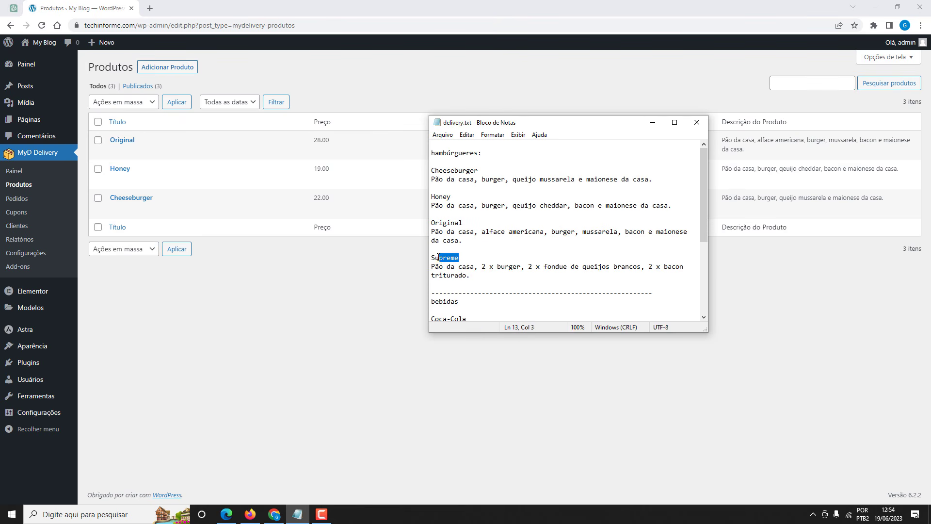
left_click(365, 273)
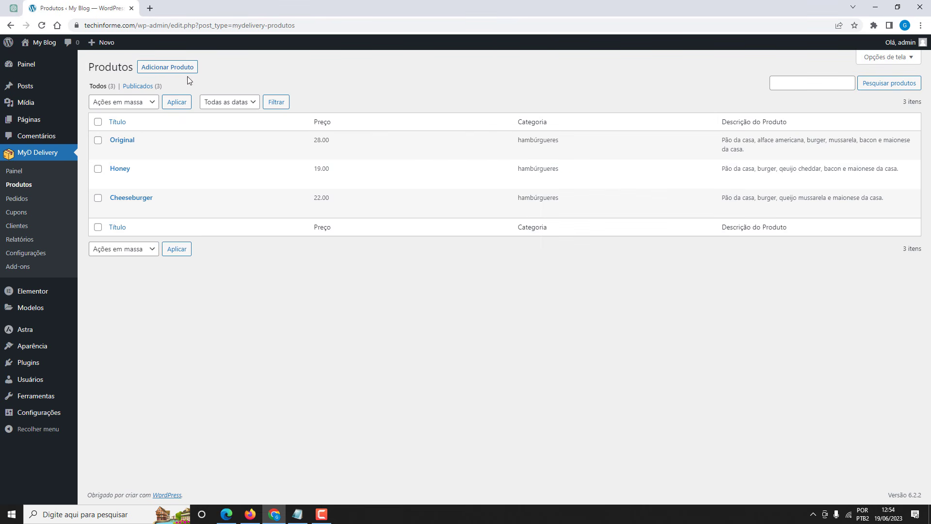
Start a new product titled 'Supreme' and upload supreme.jpg as its product image.
left_click(178, 66)
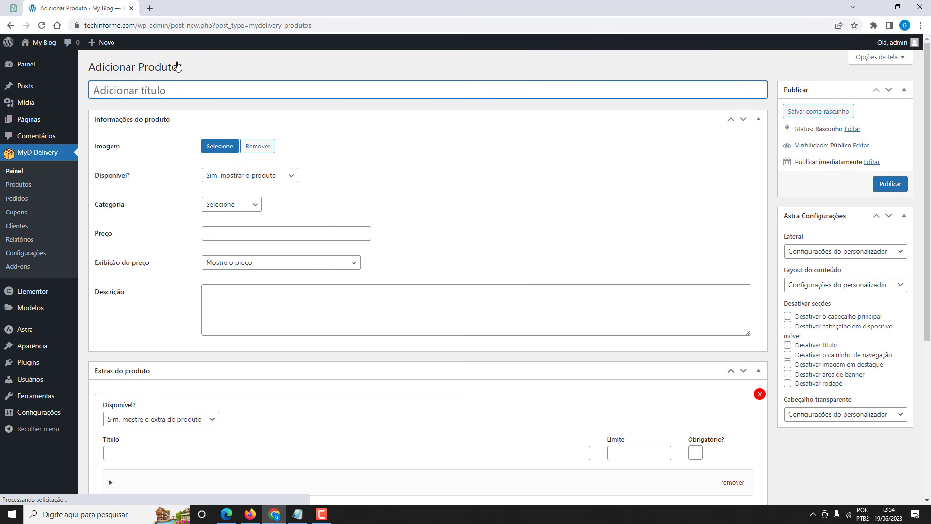
key("ctrl+v")
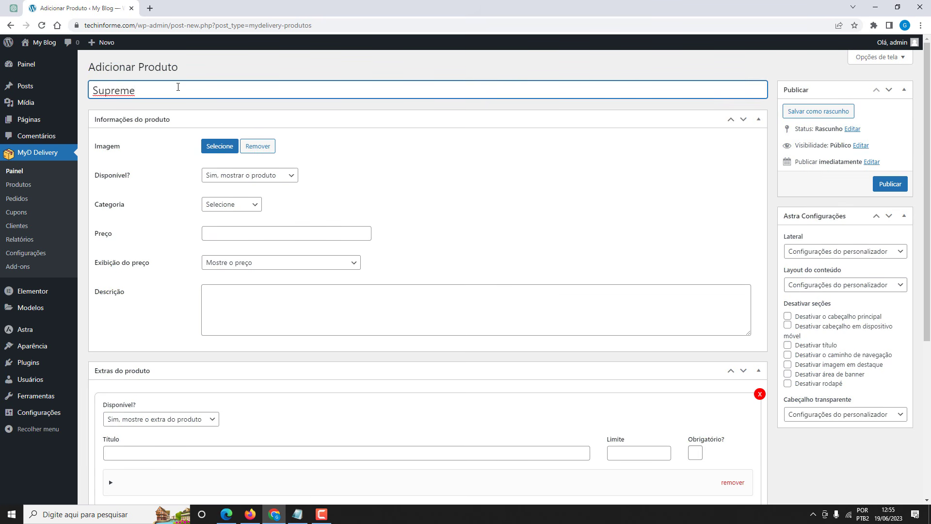
left_click(220, 147)
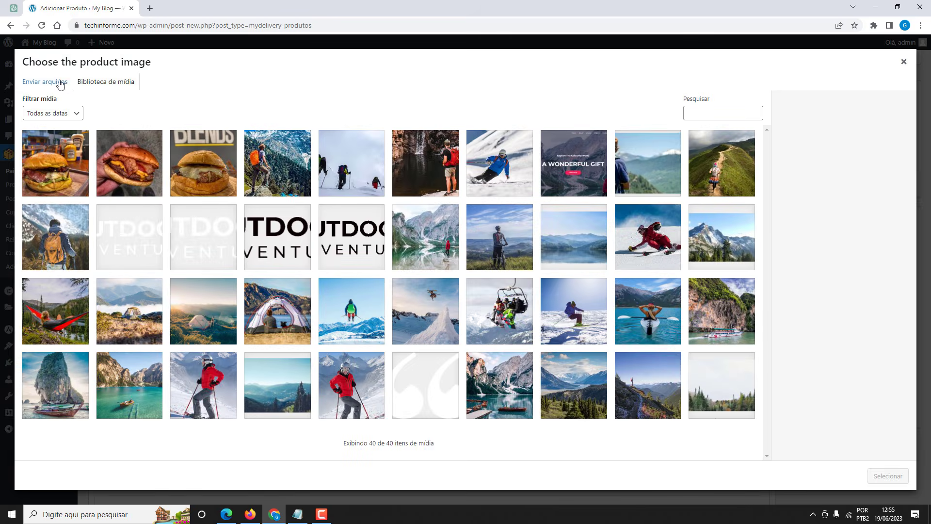
left_click(55, 83)
left_click(457, 251)
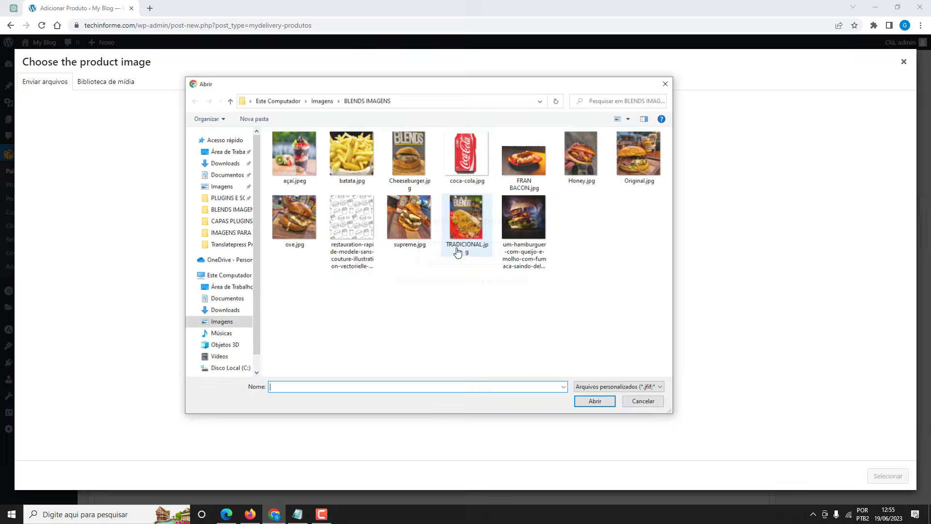
left_click(403, 224)
left_click(595, 402)
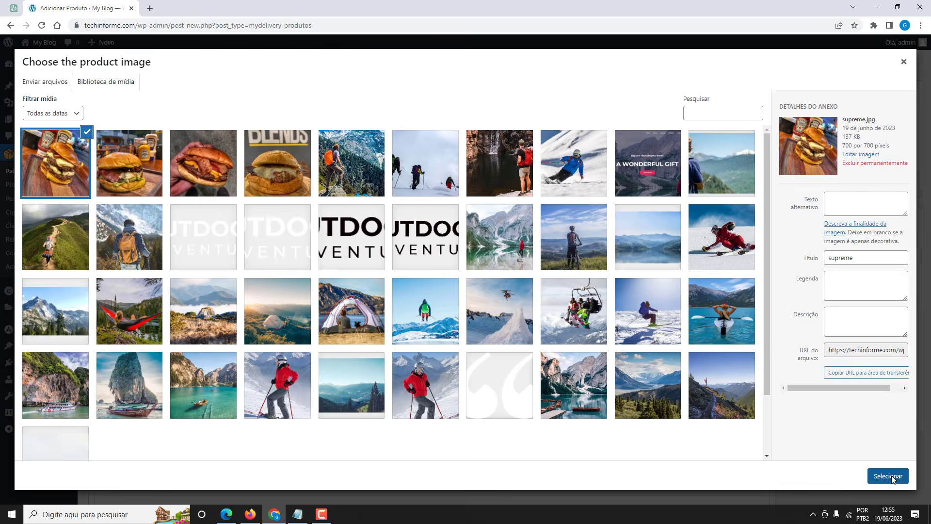
left_click(890, 476)
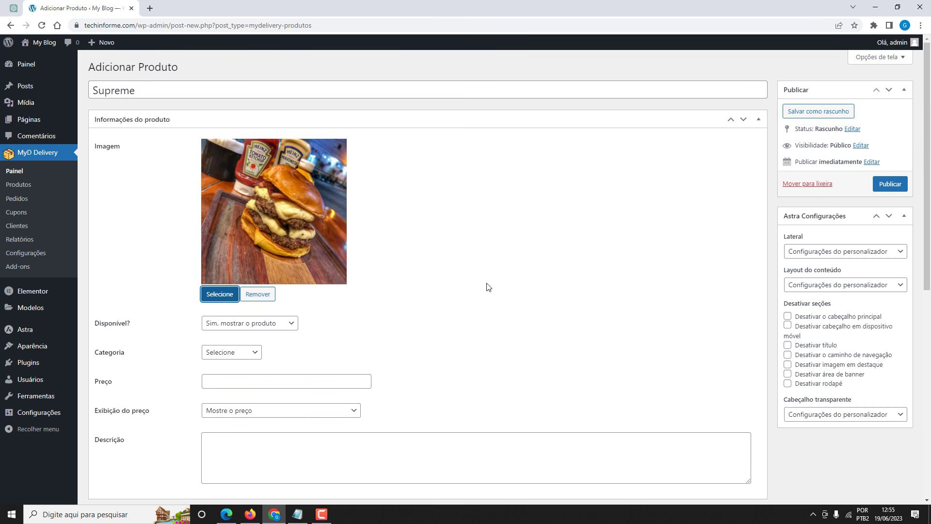
Put Supreme in the hambúrgueres category and set its price to 21.
scroll(487, 286, "down", 2)
left_click(228, 256)
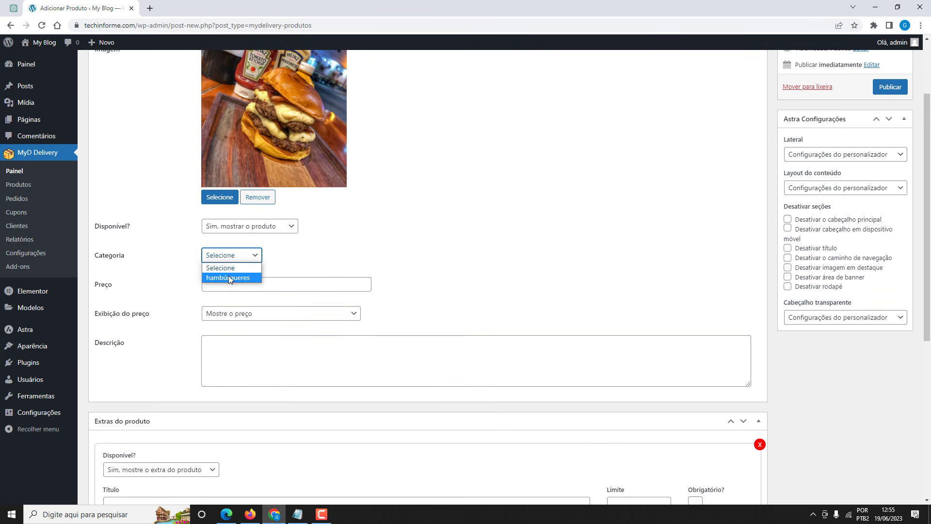
left_click(228, 278)
left_click(218, 286)
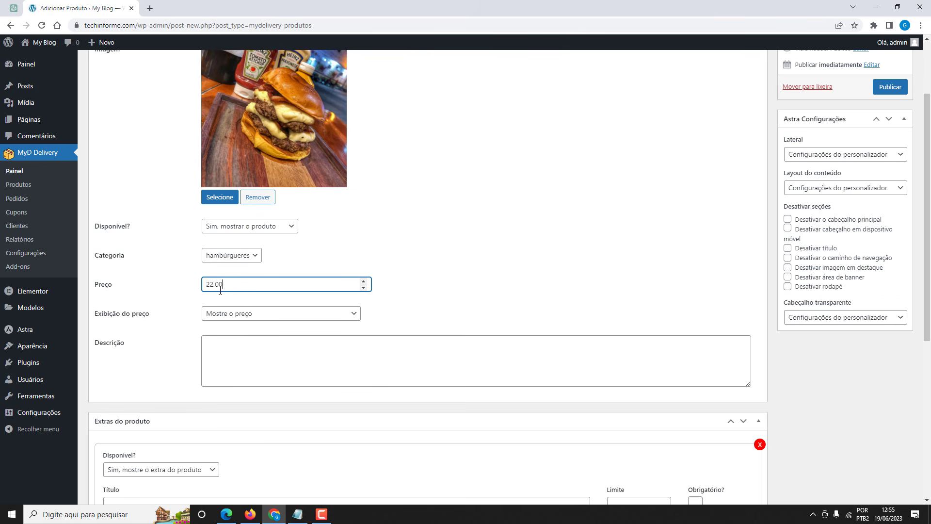
scroll(221, 289, "down", 2)
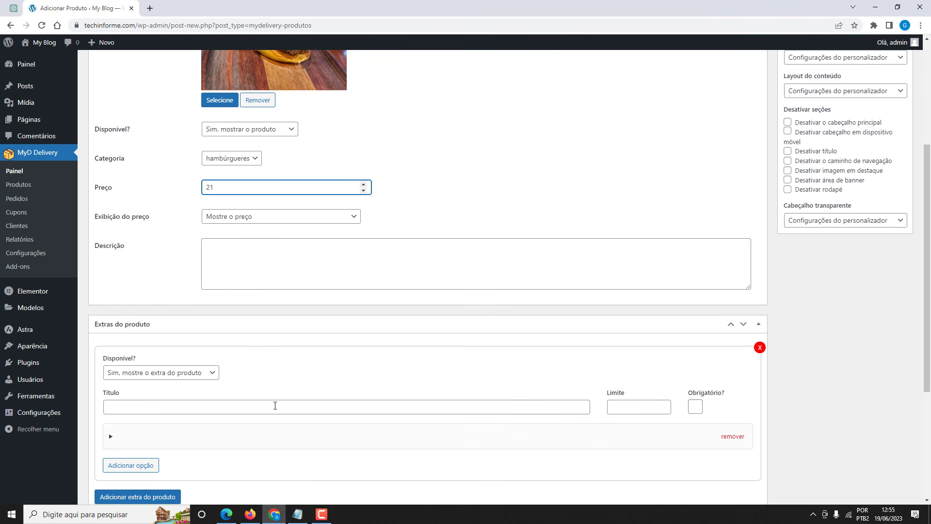
Paste the Supreme double-burger, fondue and bacon description from the notes.
left_click(297, 513)
left_click_drag(468, 278, 431, 268)
key("ctrl+c")
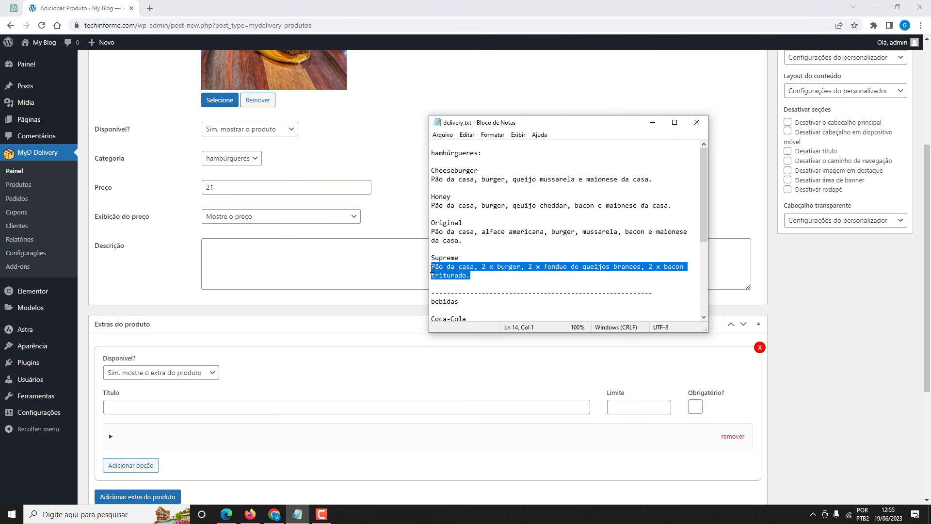
left_click(296, 256)
key("ctrl+v")
left_click(180, 258)
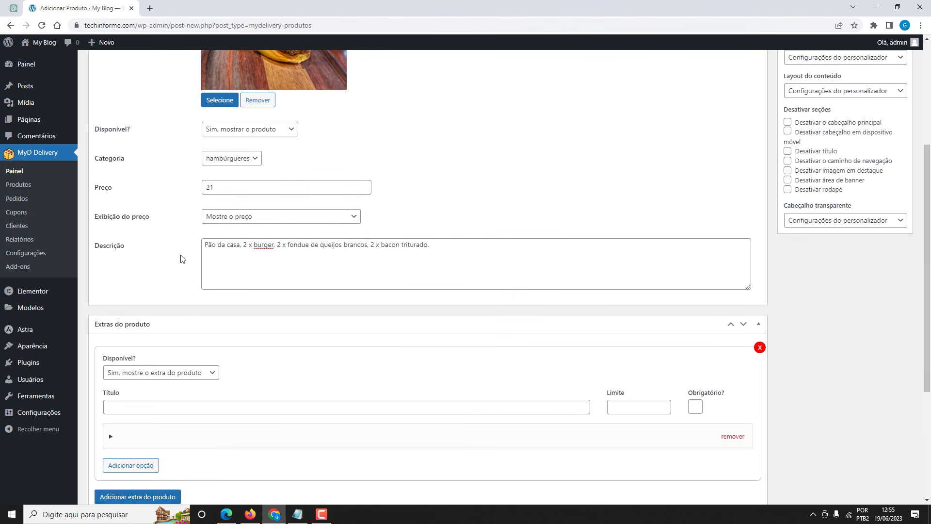
Publish the Supreme product and return to the delivery products list.
scroll(182, 251, "down", 2)
scroll(206, 296, "down", 1)
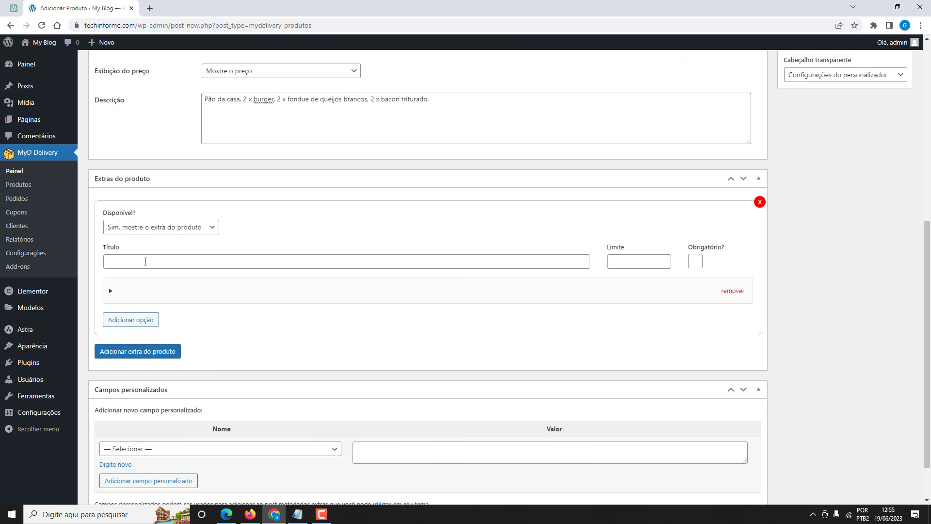
scroll(194, 310, "up", 6)
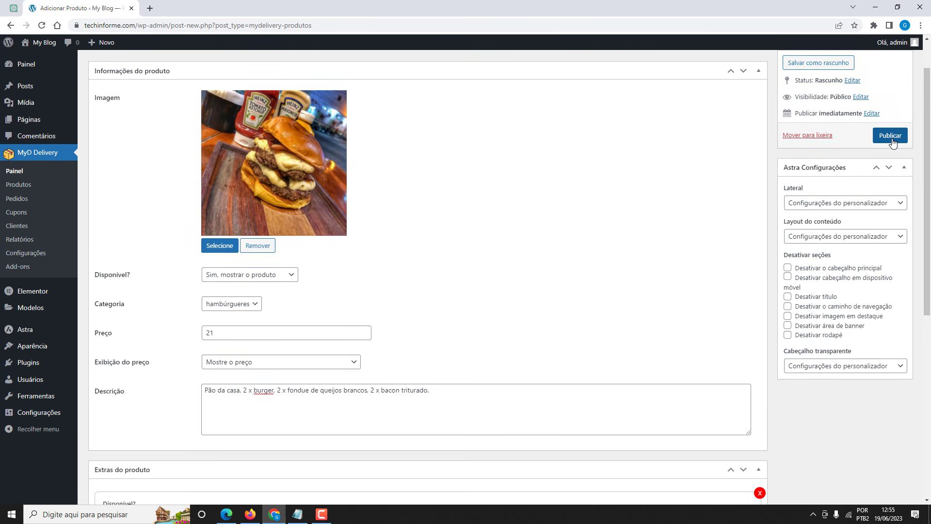
left_click(890, 136)
left_click(20, 185)
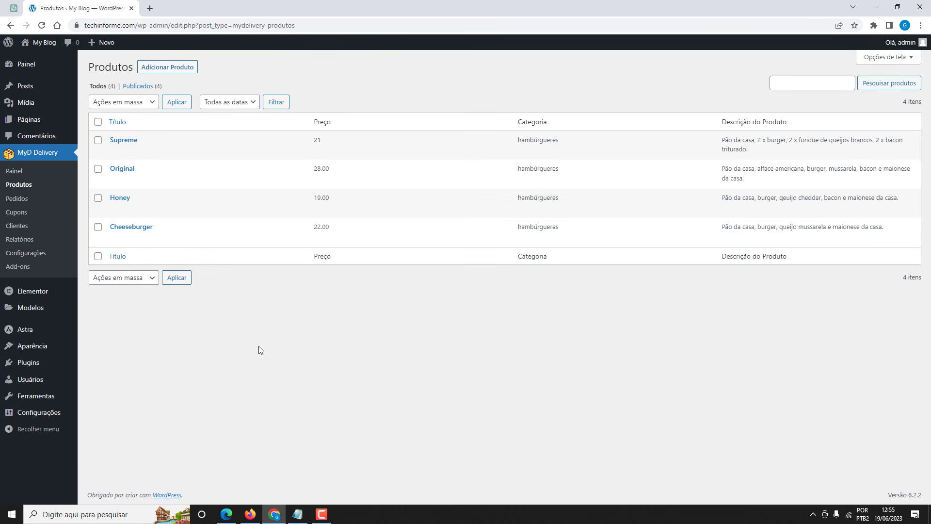
left_click(250, 514)
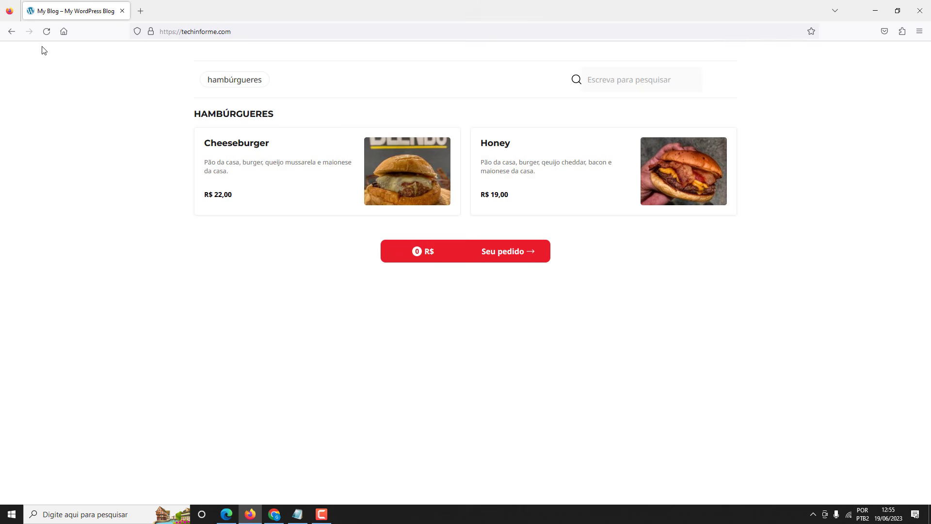
left_click(46, 31)
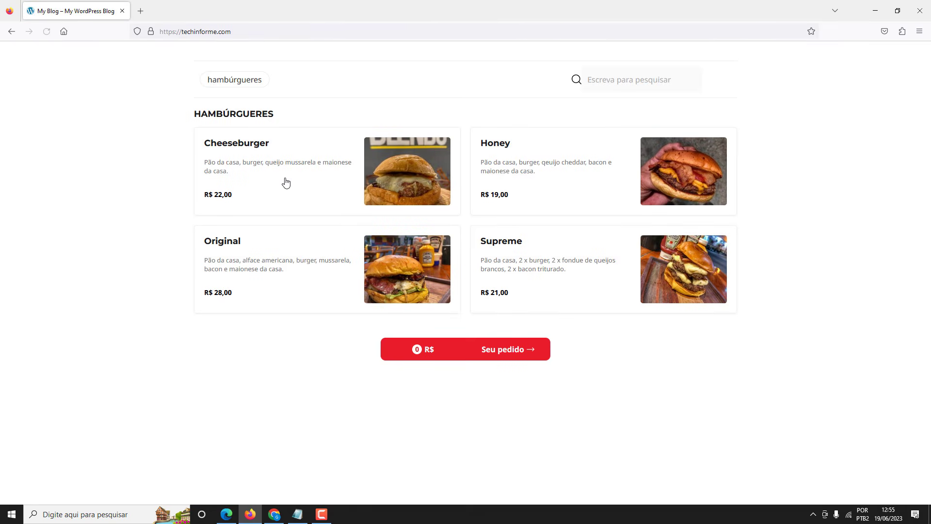
left_click_drag(195, 114, 290, 113)
left_click(290, 113)
left_click(275, 513)
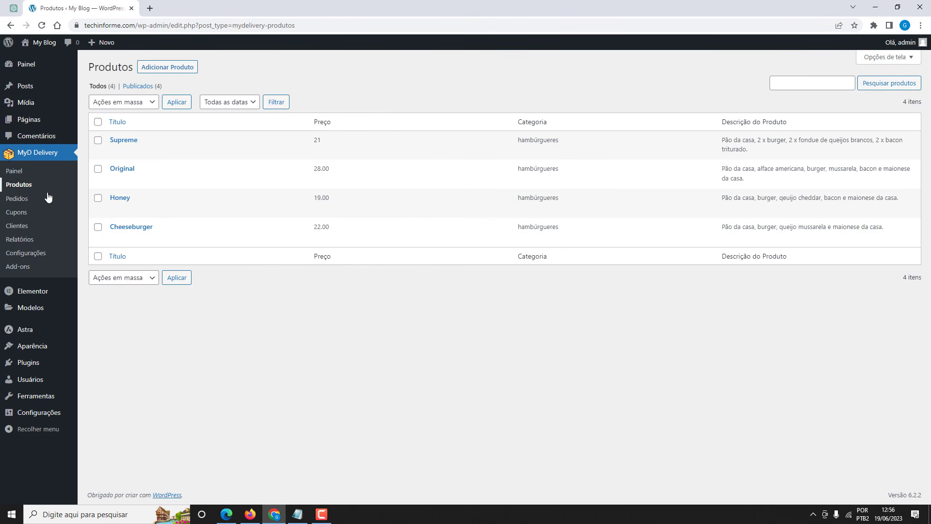
Change the MyD Delivery menu categories to 'hambúrgueres, bebidas' and save the settings.
left_click(32, 256)
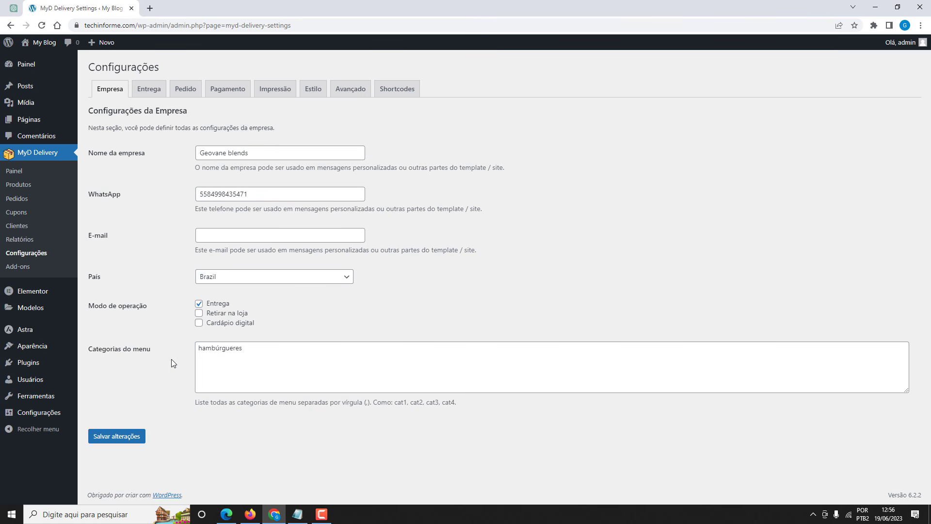
left_click(254, 350)
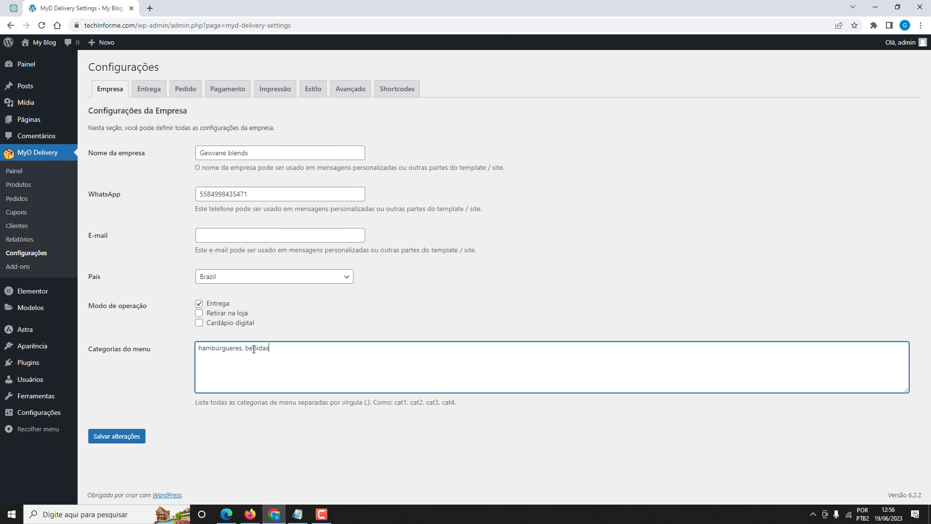
left_click(115, 437)
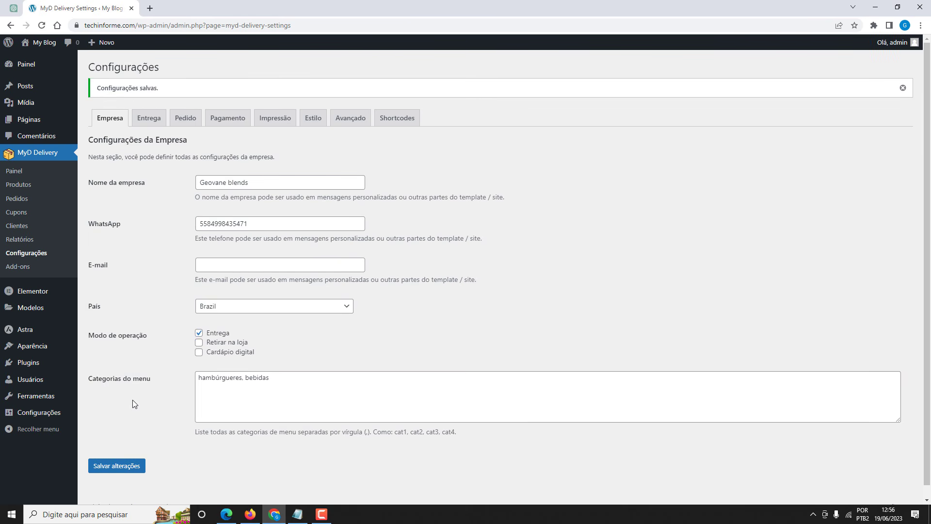
left_click(30, 185)
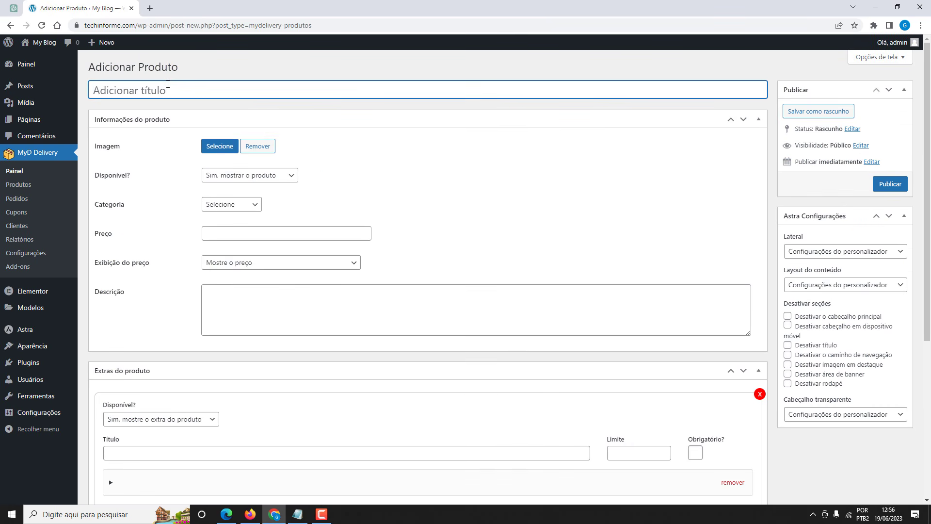
Title the new product 'Coca-cola' and upload coca-cola.jpg as its product image.
type("Coca-cola")
left_click(220, 147)
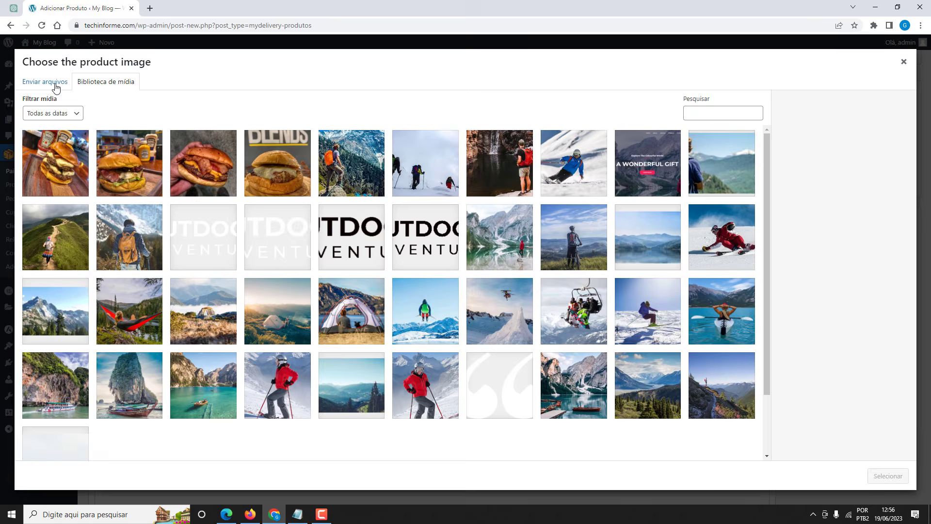
left_click(50, 86)
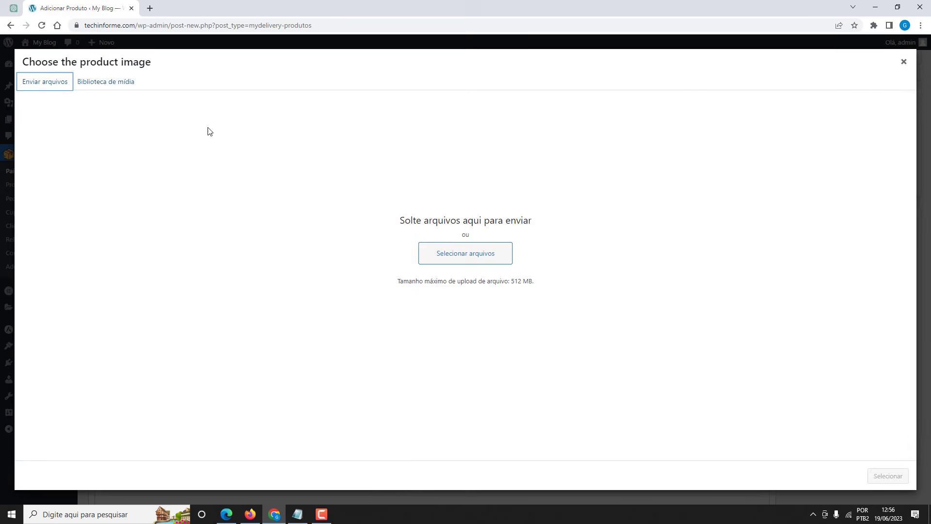
left_click(456, 253)
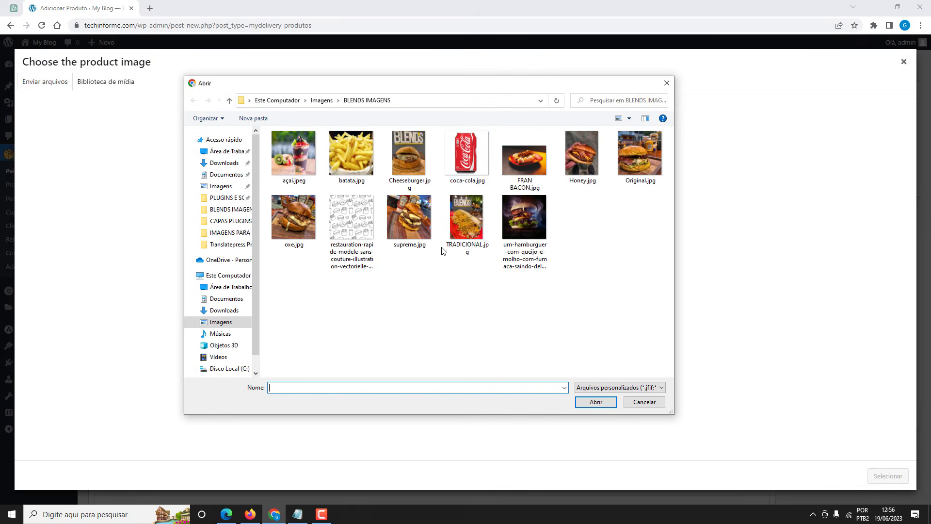
left_click(467, 155)
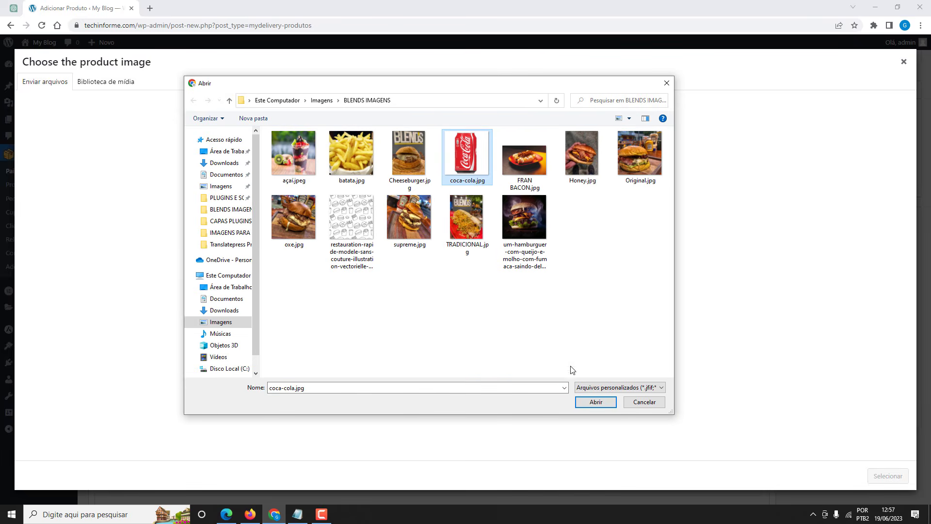
left_click(596, 402)
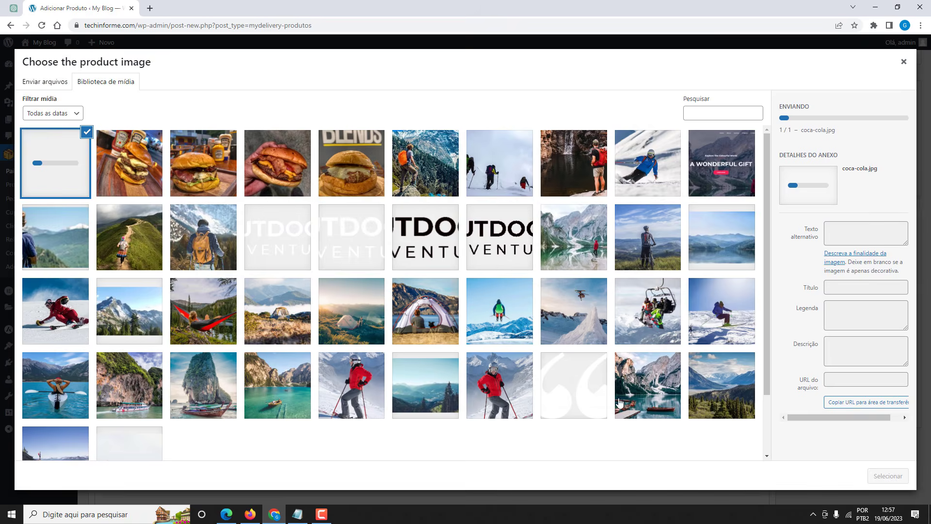
left_click(887, 477)
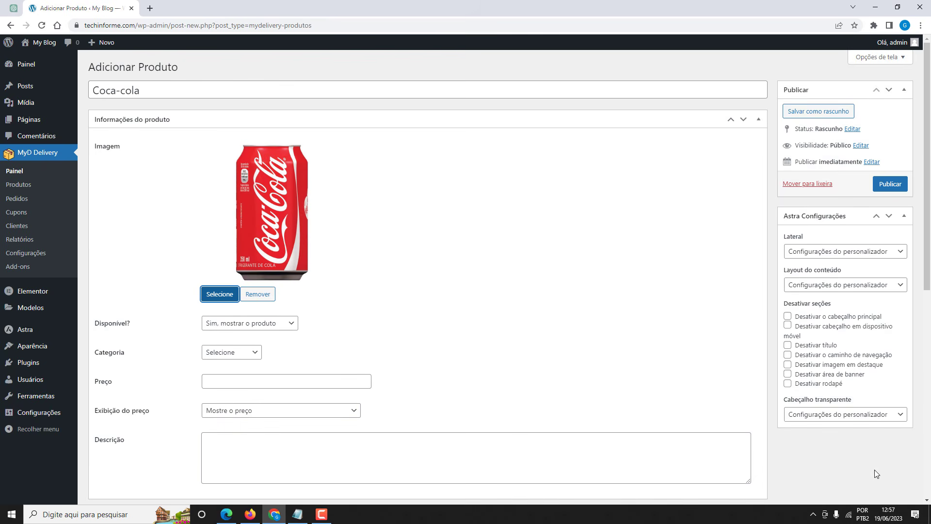
Put Coca-cola in bebidas, priced 6.00, with its 350ML can description.
scroll(192, 350, "down", 1)
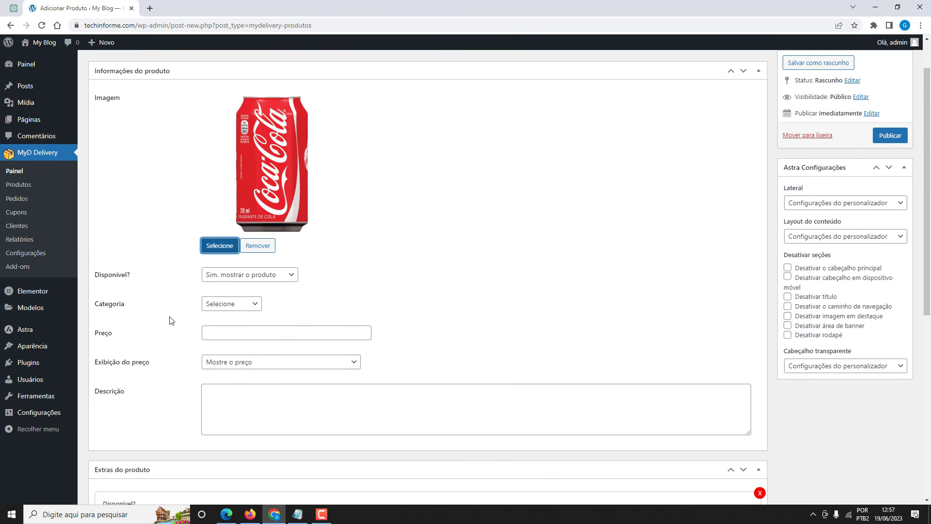
scroll(194, 304, "down", 1)
left_click(221, 260)
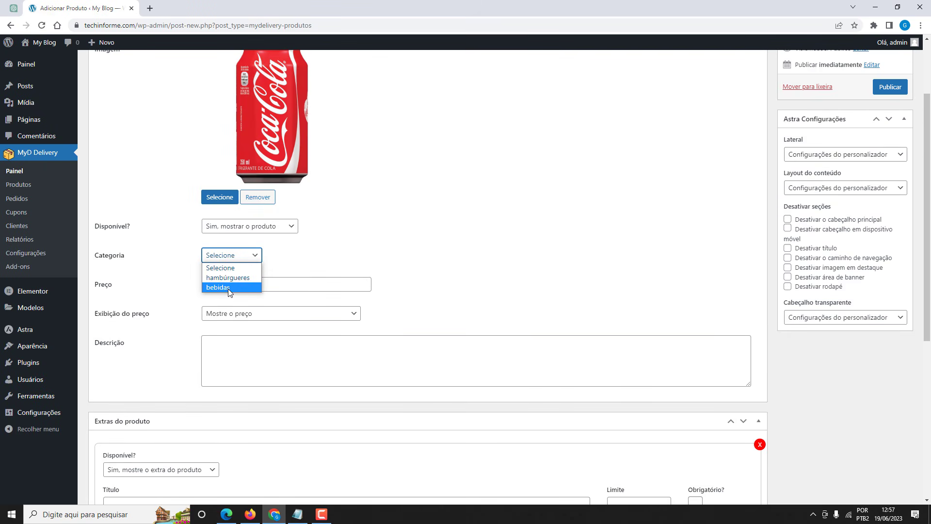
left_click(226, 287)
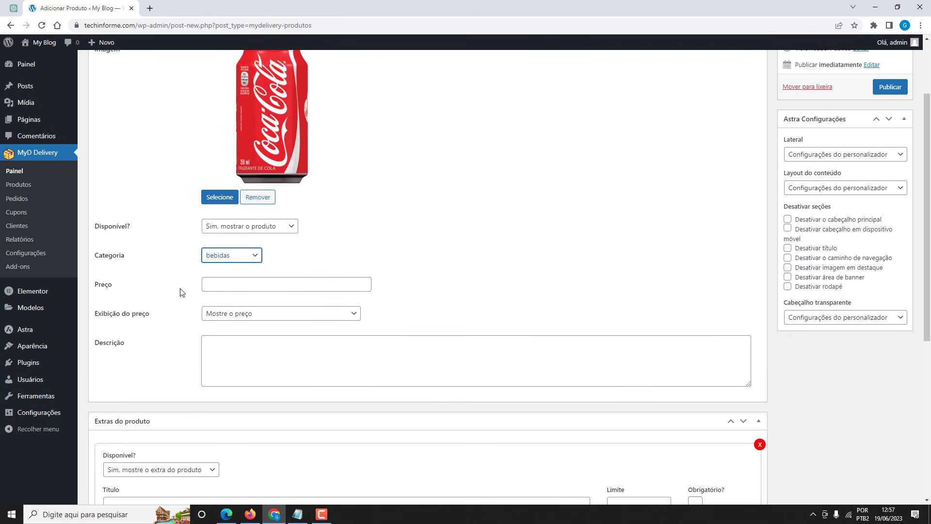
scroll(210, 247, "down", 1)
left_click(212, 237)
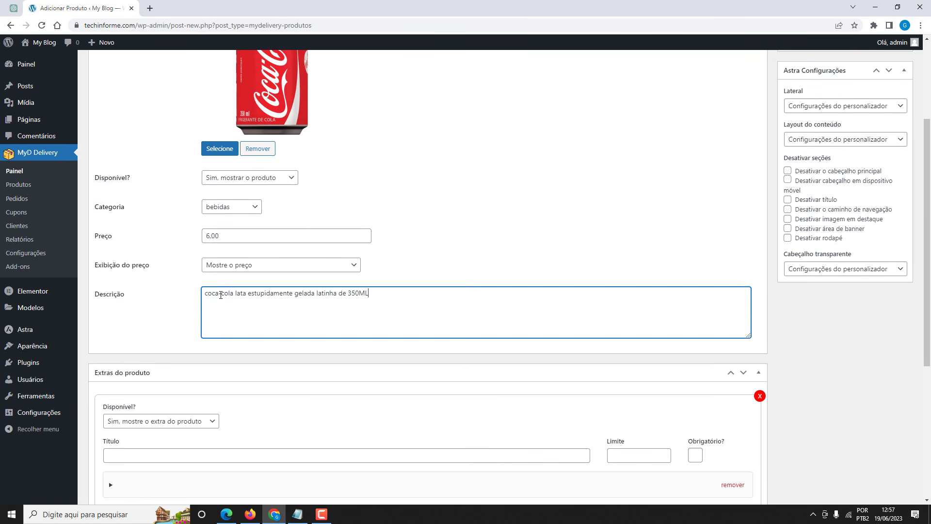
left_click(187, 296)
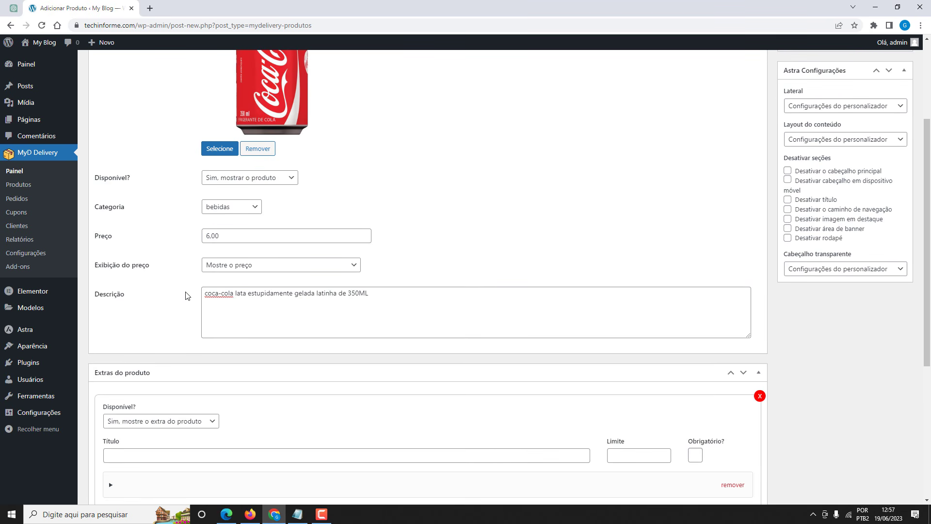
Publish the Coca-cola product and reload the Firefox storefront to show it.
scroll(534, 266, "up", 3)
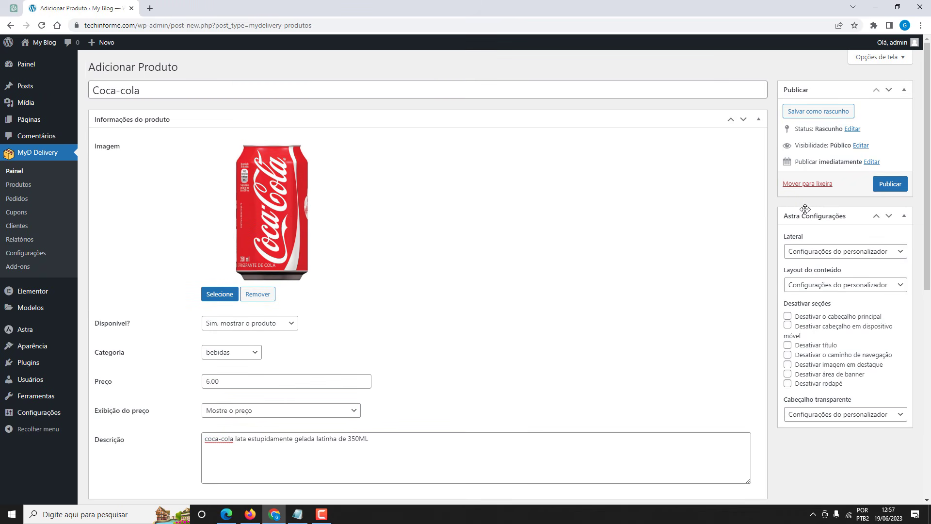
left_click(889, 183)
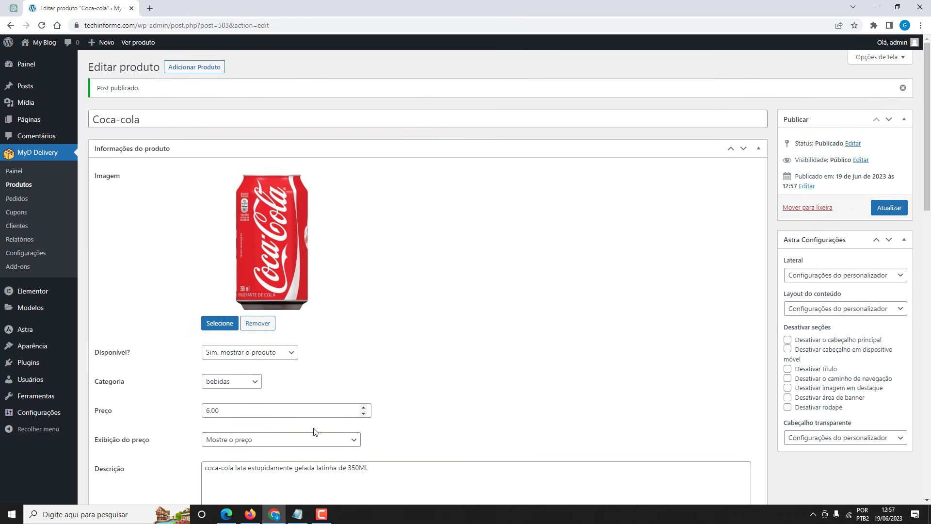
left_click(250, 514)
left_click(49, 38)
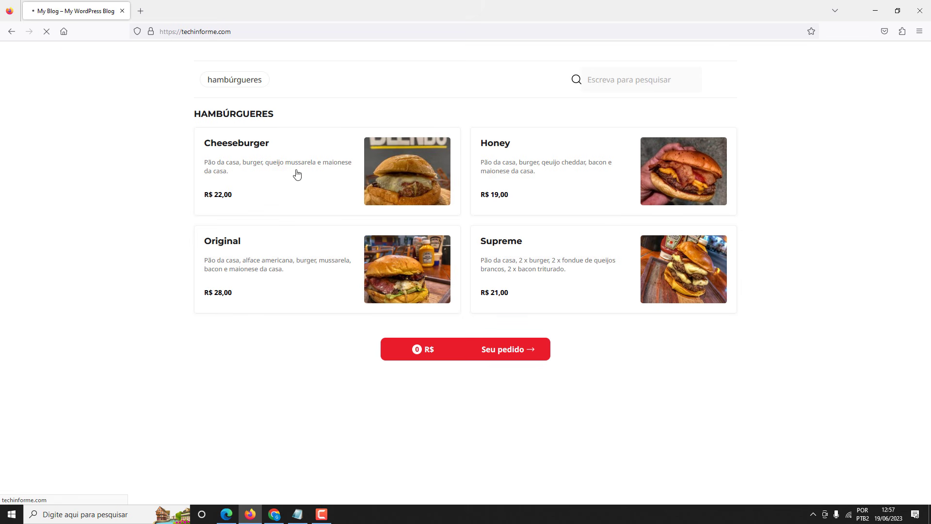
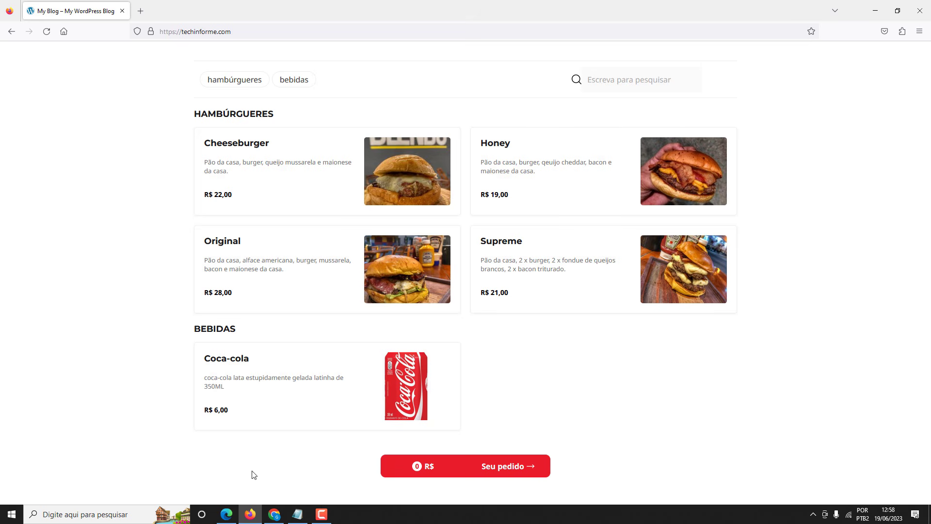
Append 'dogs' to the MyD Delivery Categorias do menu list and save the settings.
left_click(274, 514)
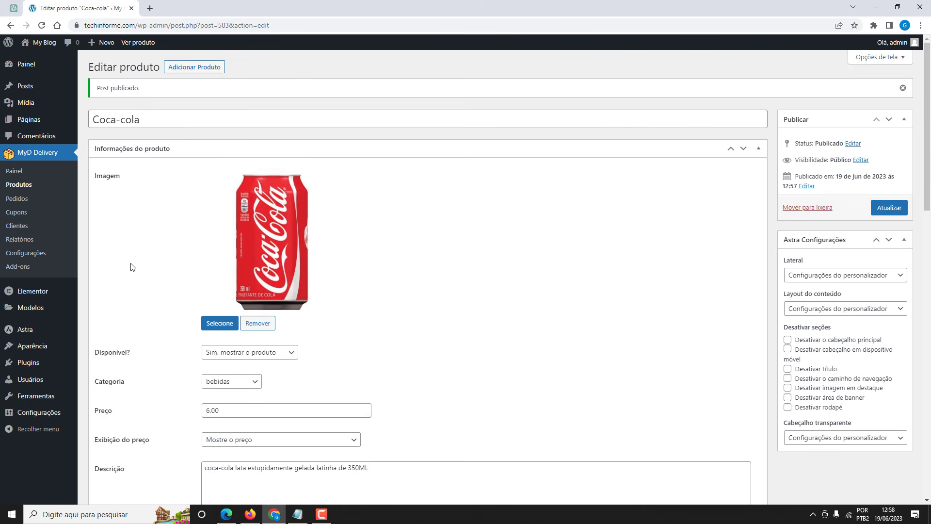
left_click(36, 253)
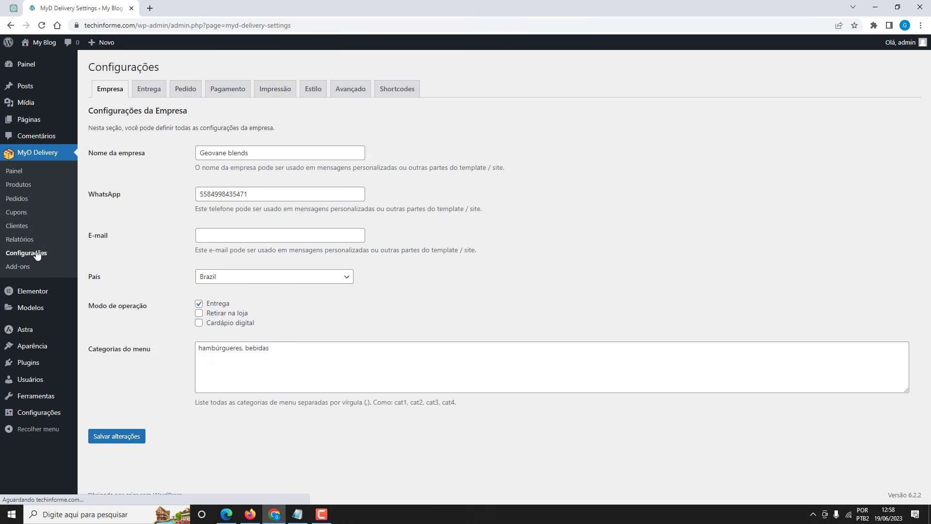
left_click(274, 347)
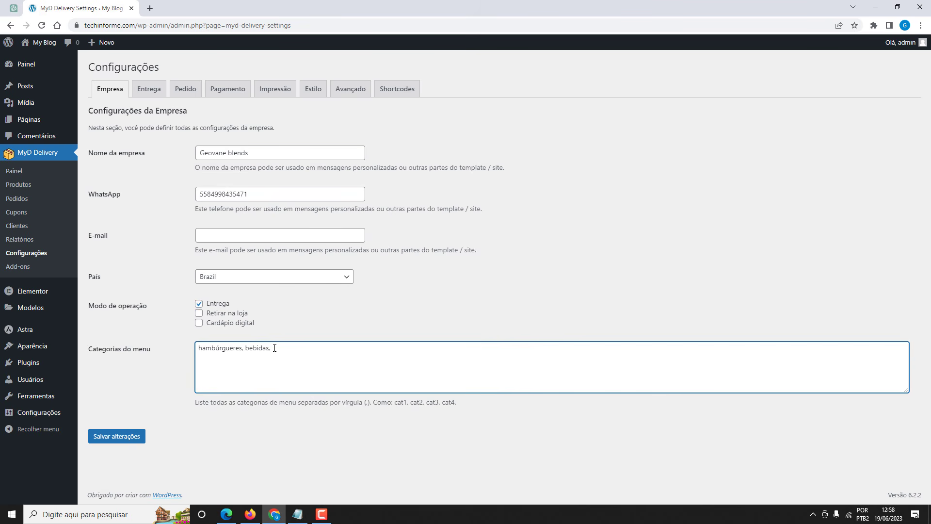
type("dogs")
left_click(104, 441)
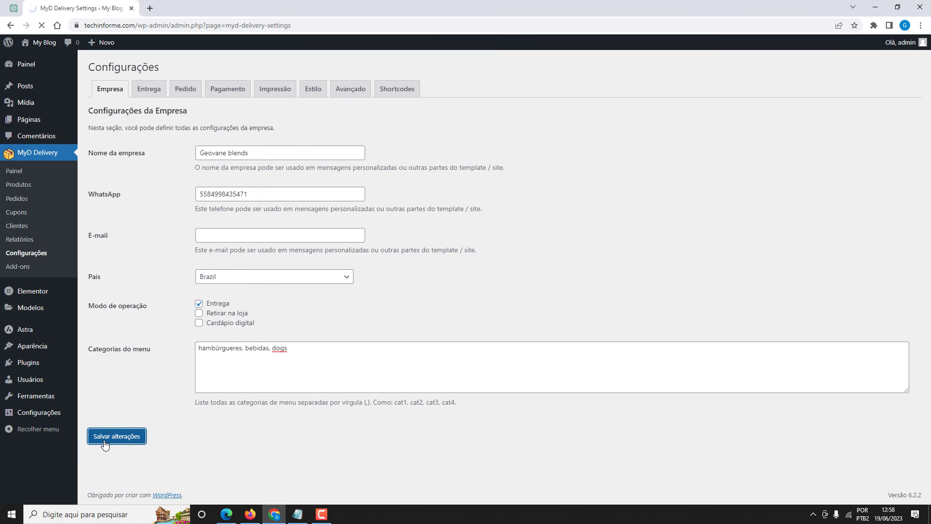
left_click(30, 188)
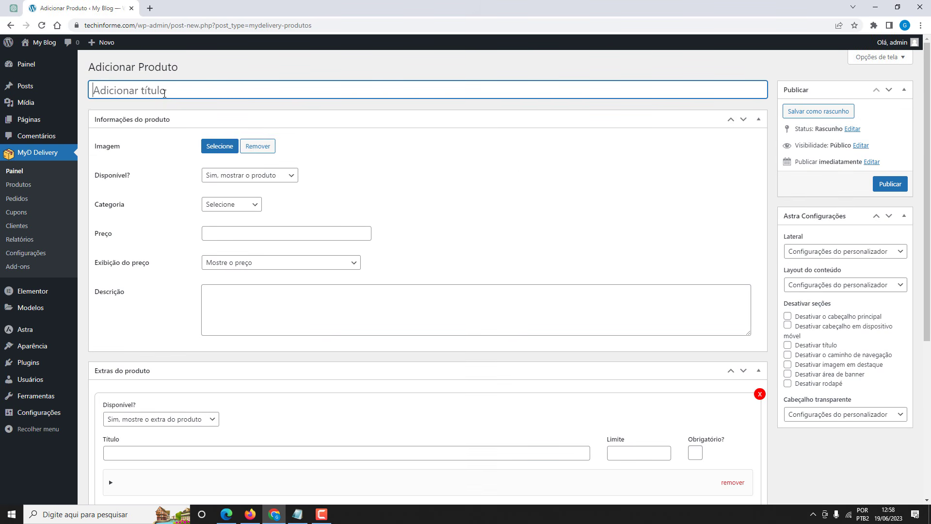
Title the new product 'Tradicional' and upload TRADICIONAL.jpg as its product image.
left_click(171, 87)
type("Tradicional")
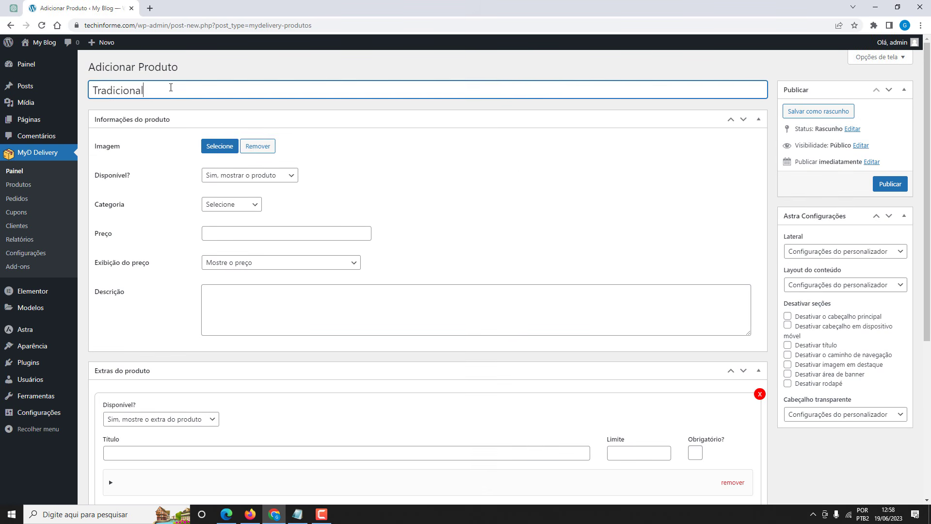
left_click(217, 147)
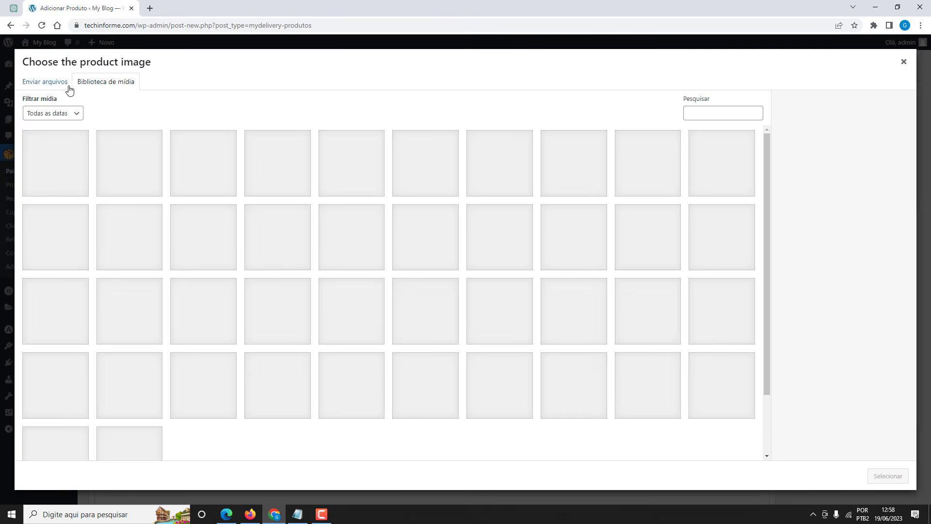
left_click(66, 85)
left_click(457, 255)
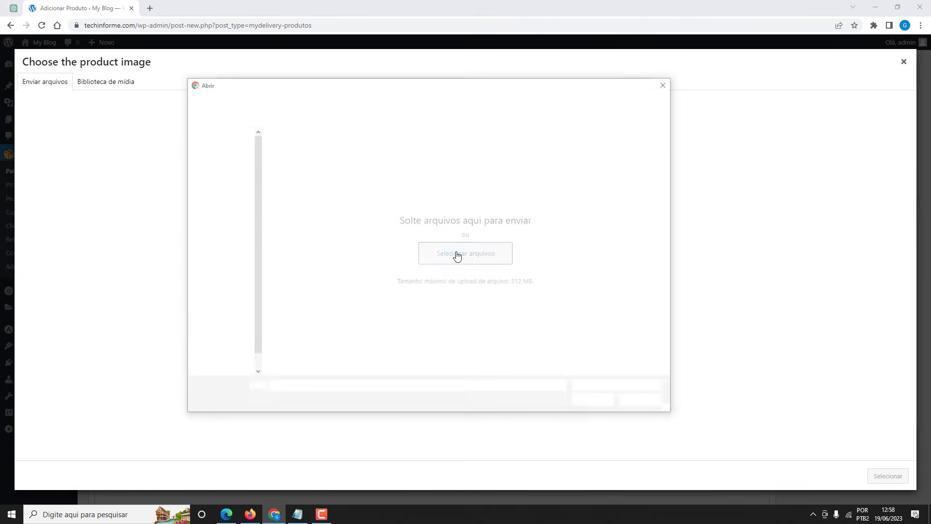
left_click(457, 255)
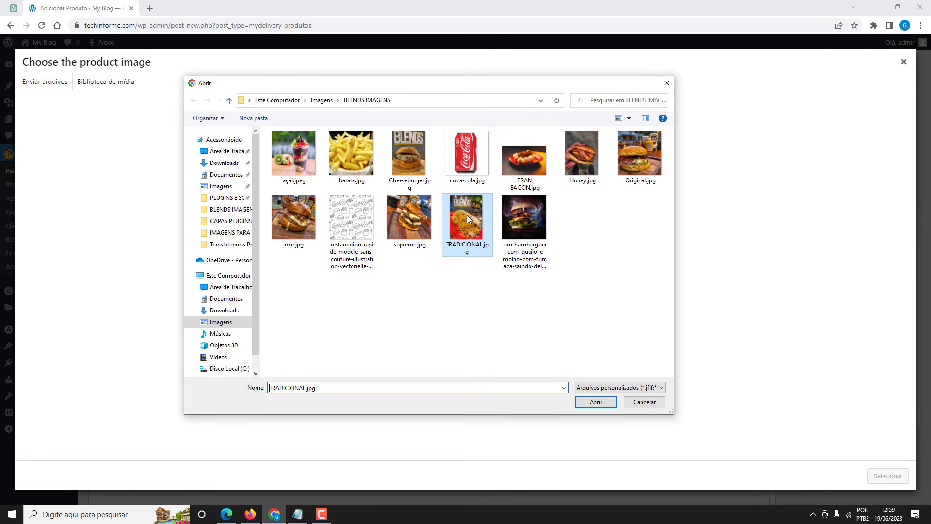
left_click(592, 402)
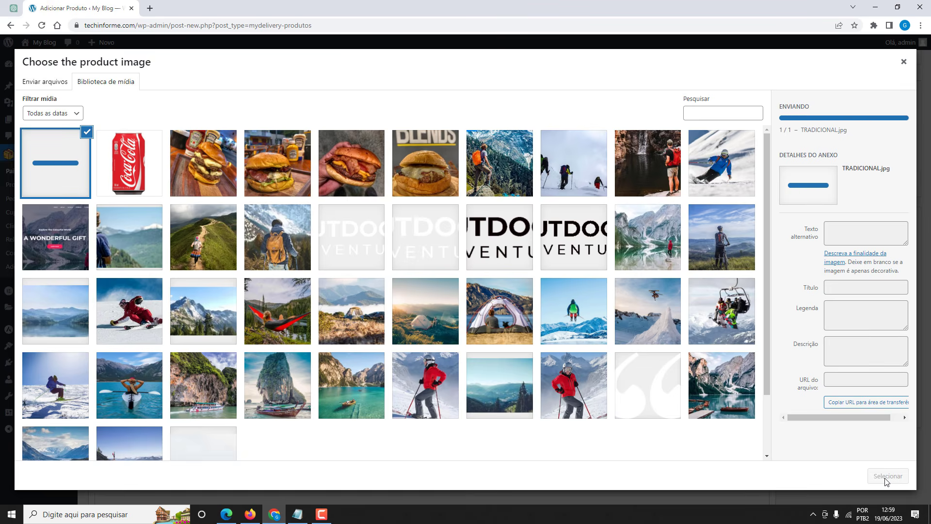
left_click(887, 478)
Put Tradicional in the dogs category, priced 8,00, with the pasted ingredient description.
scroll(469, 335, "down", 3)
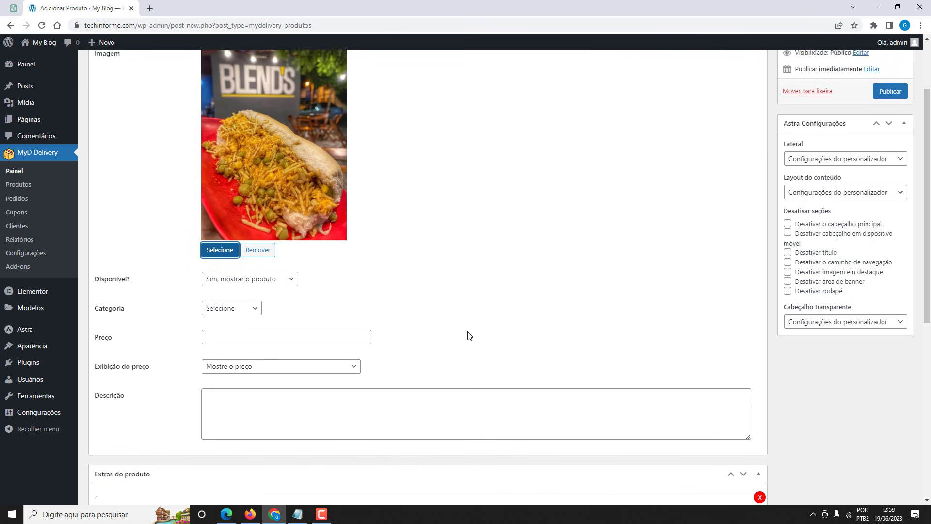
left_click(222, 261)
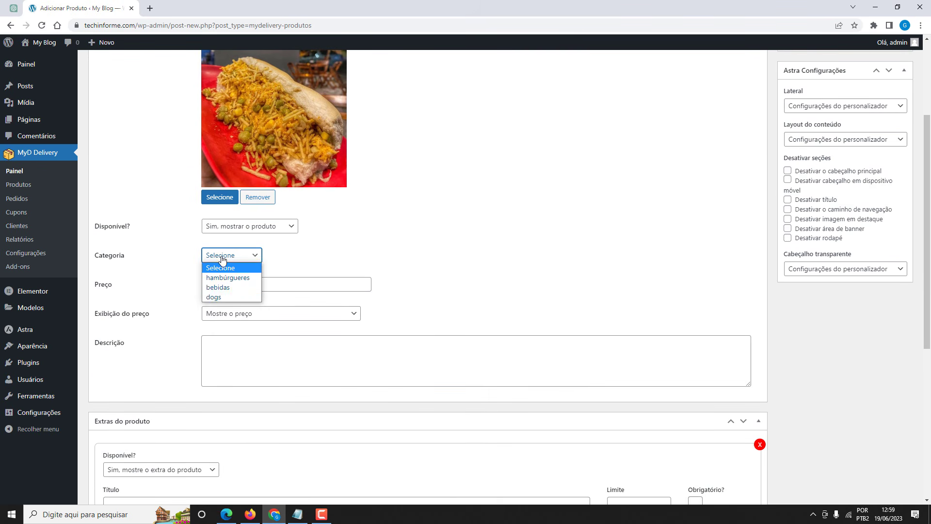
left_click(225, 298)
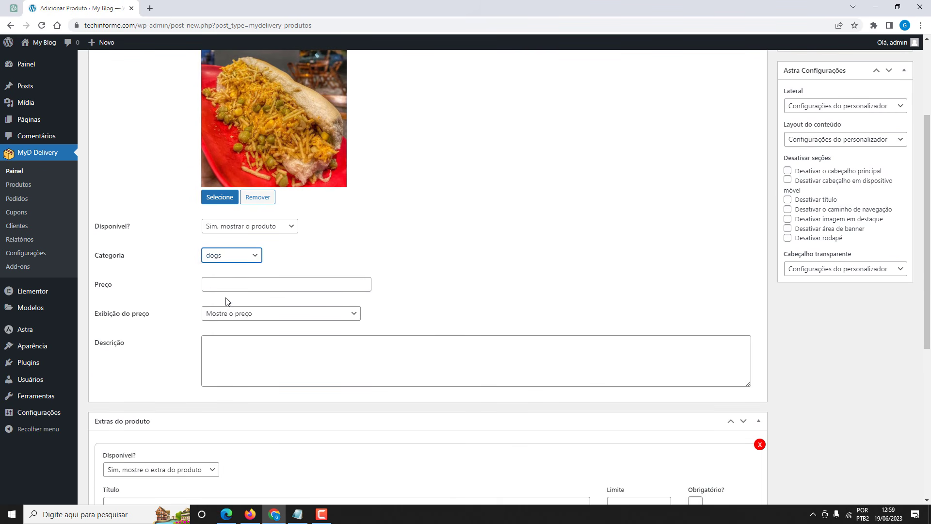
left_click(216, 283)
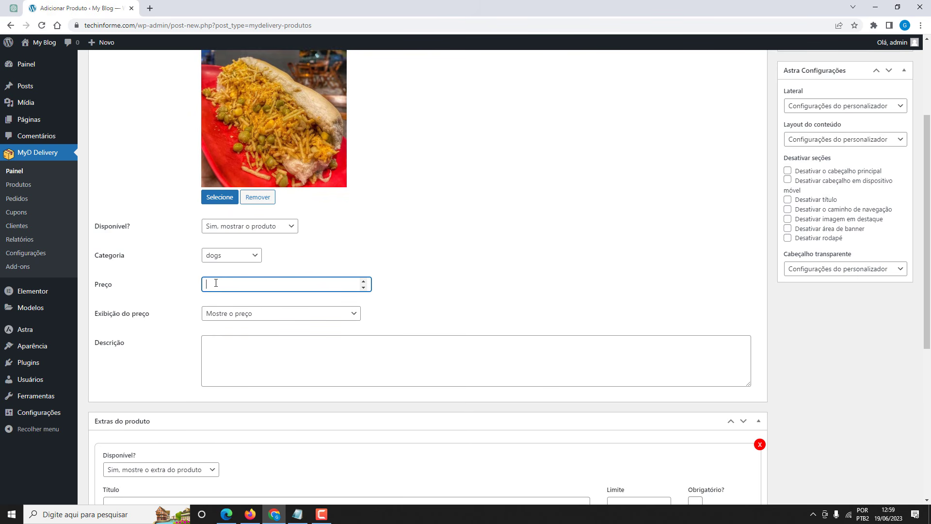
type("8,00")
left_click(247, 300)
scroll(190, 318, "down", 1)
scroll(190, 317, "down", 2)
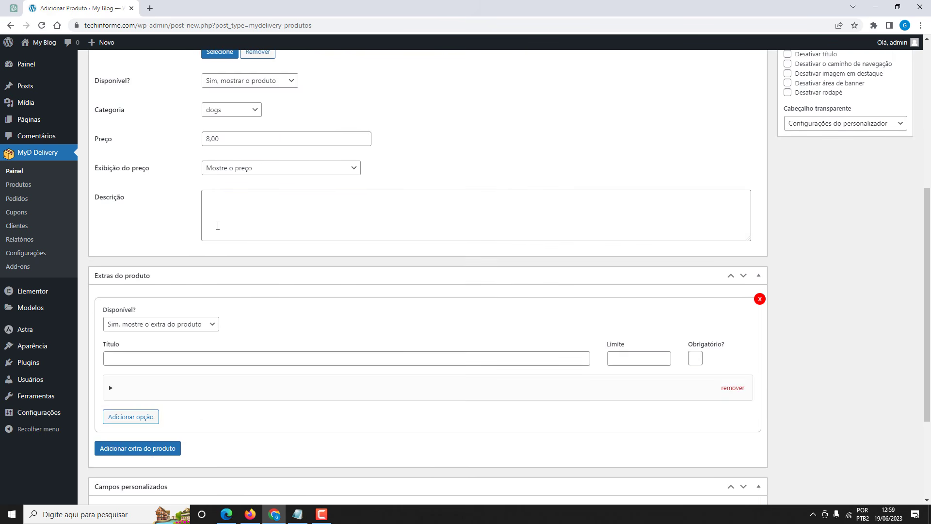
left_click(217, 202)
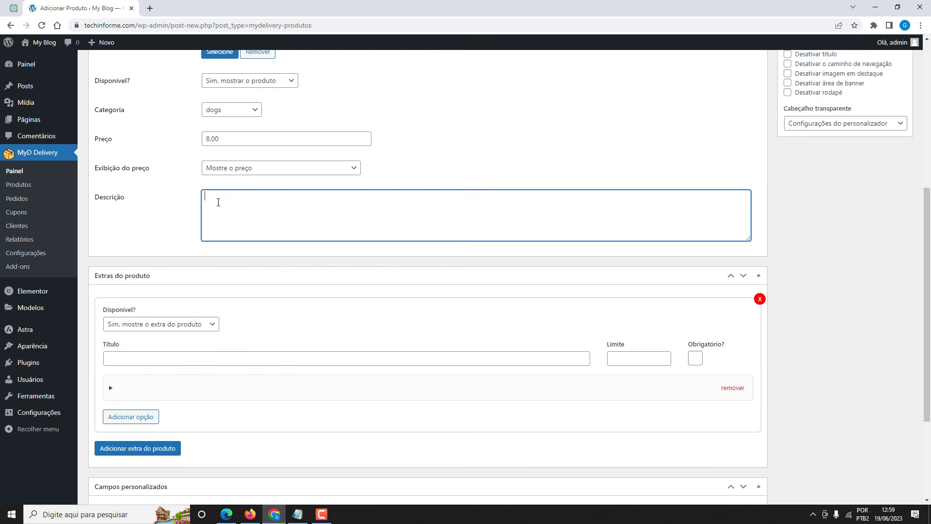
type("pão de leite, salsicha, carne, frango, milho, ervilha, batata palha e maionese da casa.")
scroll(162, 213, "down", 2)
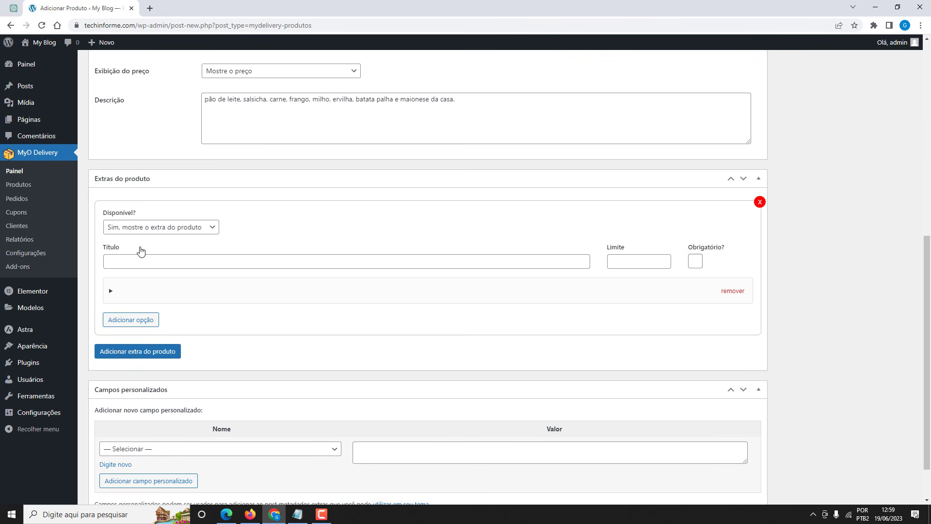
Create an 'Extras' group with Batata palha as its first extra at 0.00.
left_click(142, 260)
type("Extras")
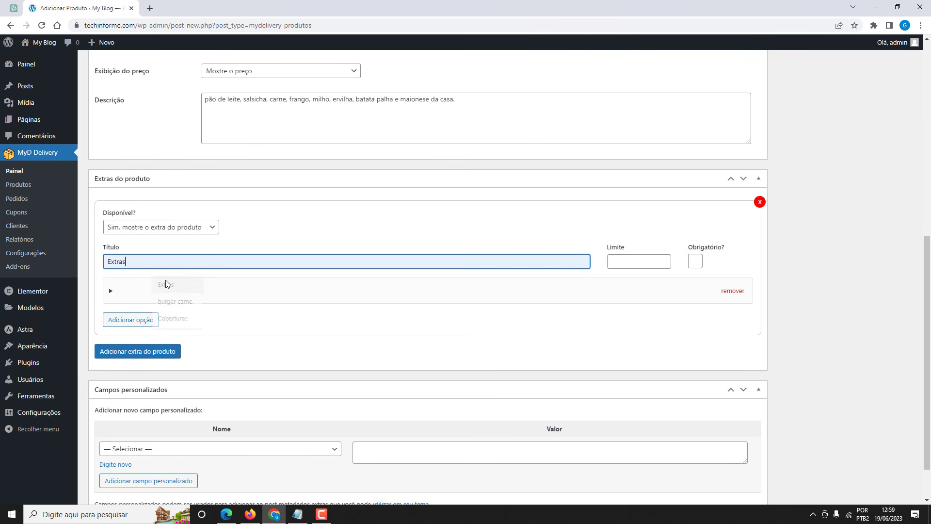
left_click(129, 295)
scroll(149, 301, "down", 1)
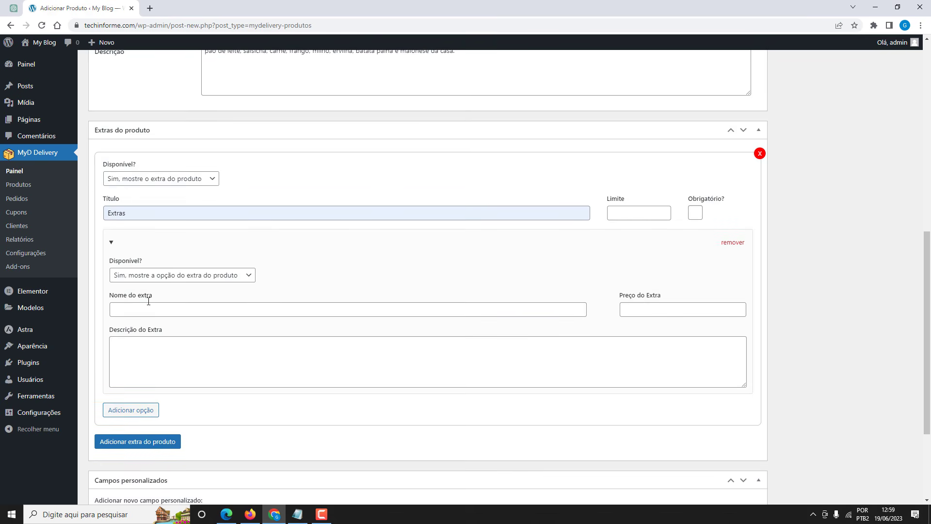
left_click(148, 307)
type("Batata palha")
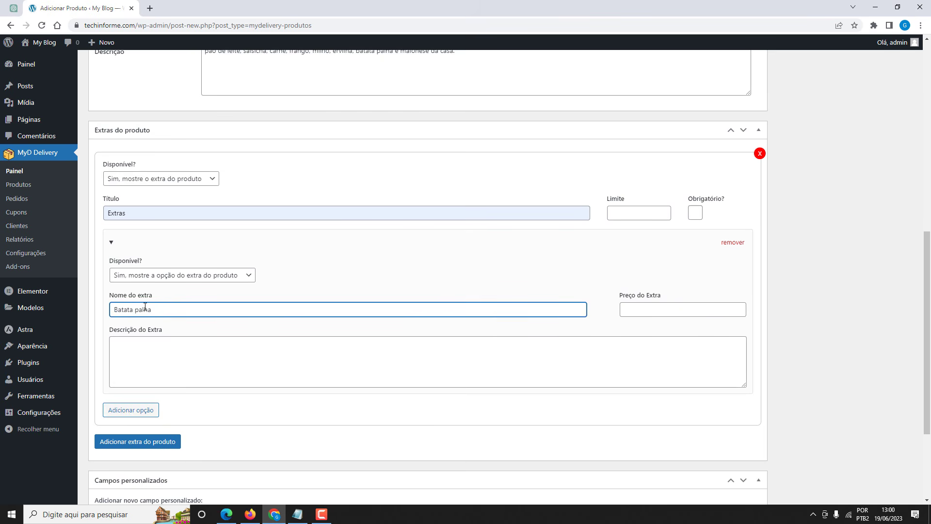
left_click(633, 309)
type("0.00")
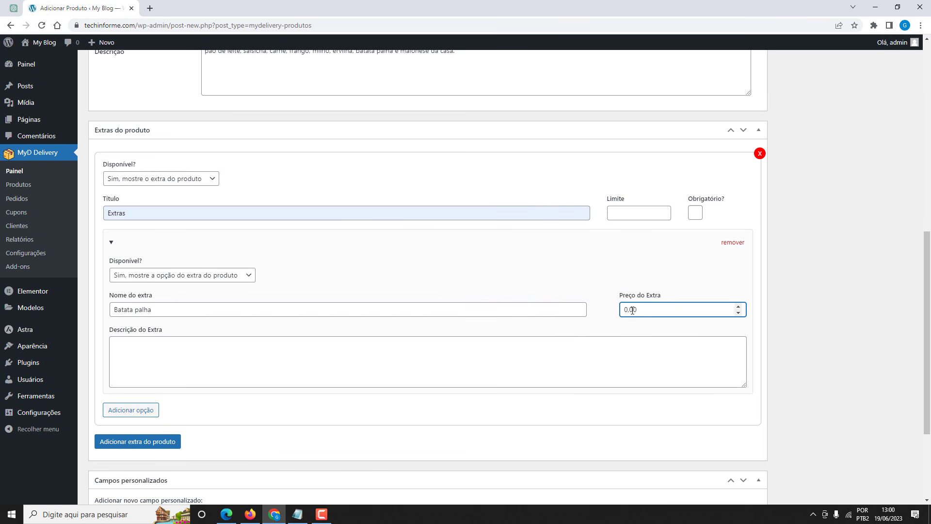
Add a second available extra, cebola caramelisada, priced 0,00.
left_click(141, 410)
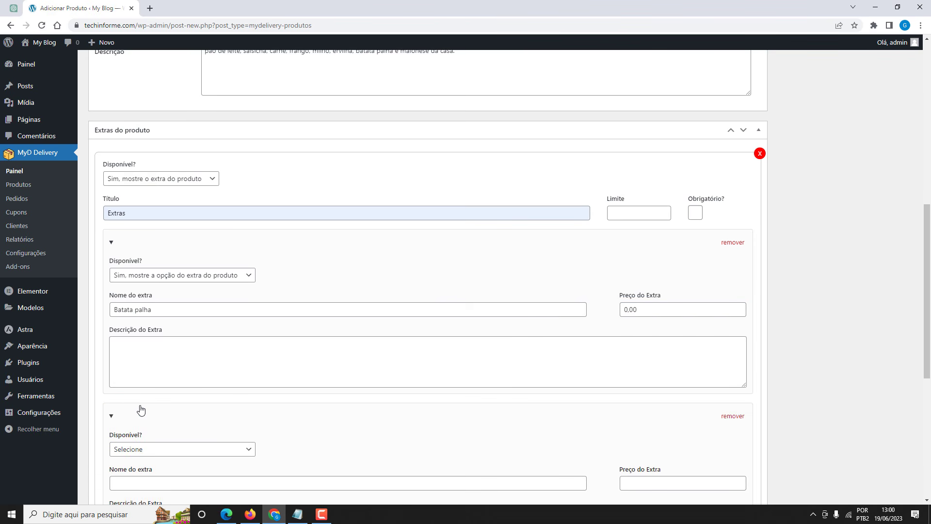
scroll(141, 410, "down", 3)
left_click(127, 304)
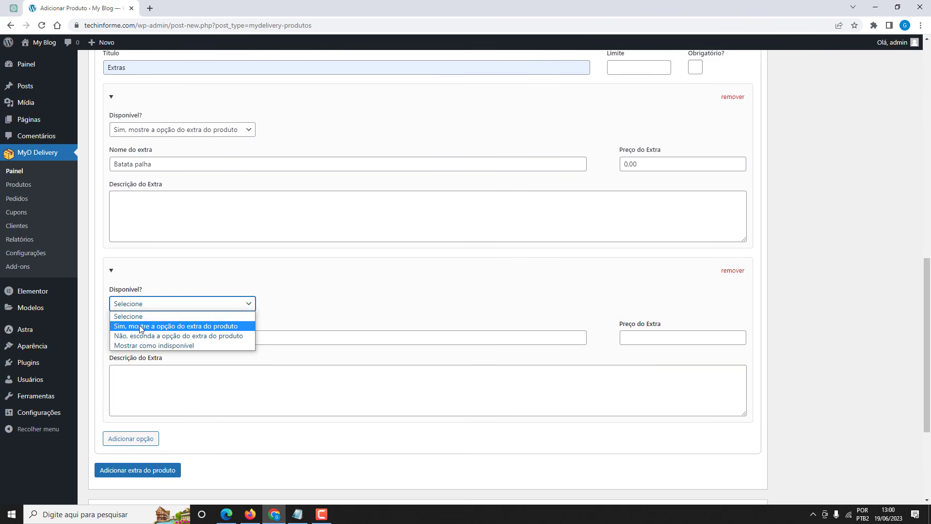
left_click(140, 326)
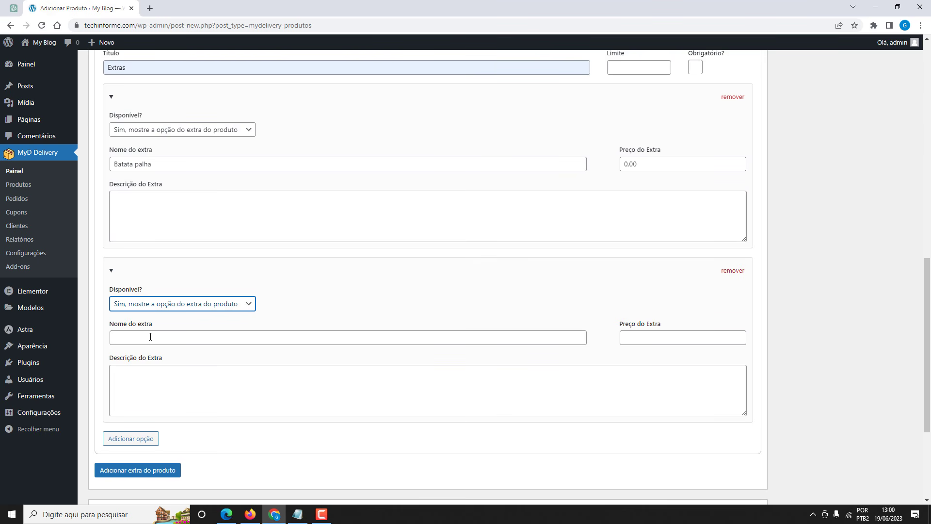
left_click(151, 336)
type("c")
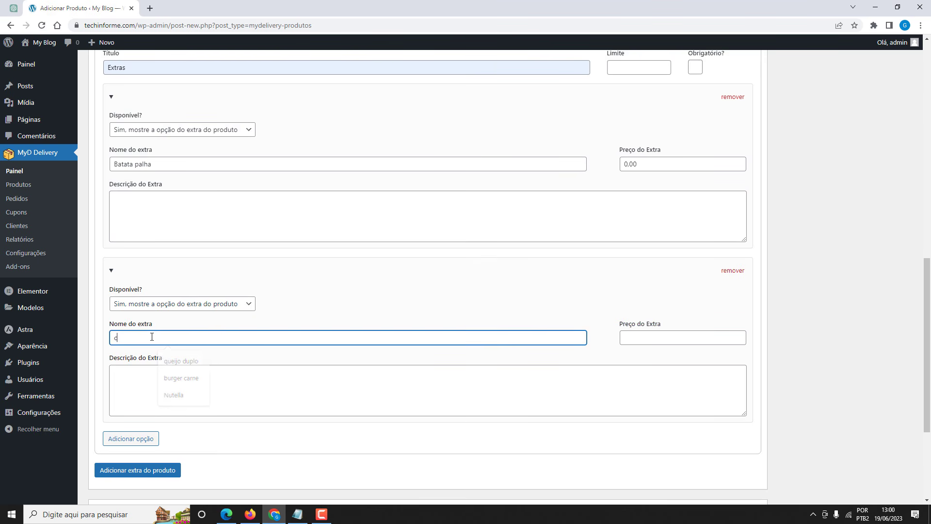
left_click(630, 287)
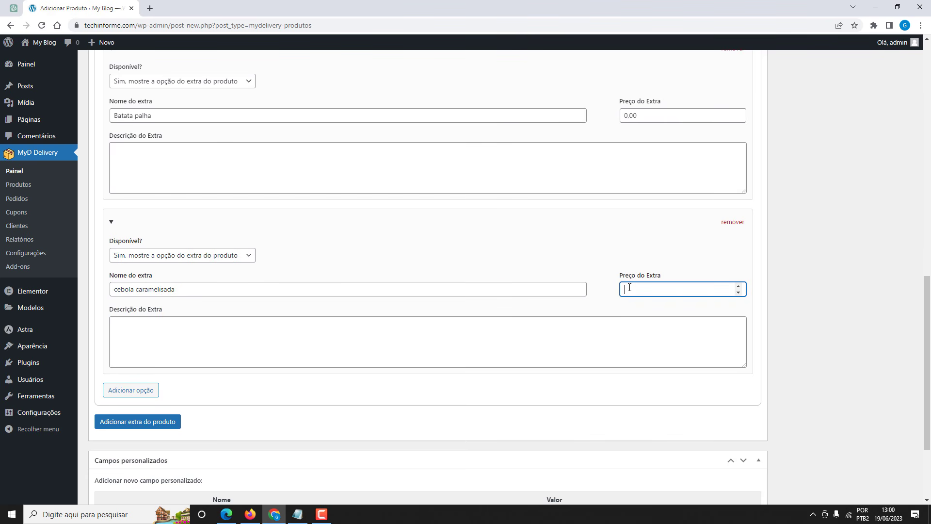
type("0,00")
Add a third available extra, Carne dupla, priced 0,00.
left_click(147, 390)
scroll(152, 335, "down", 3)
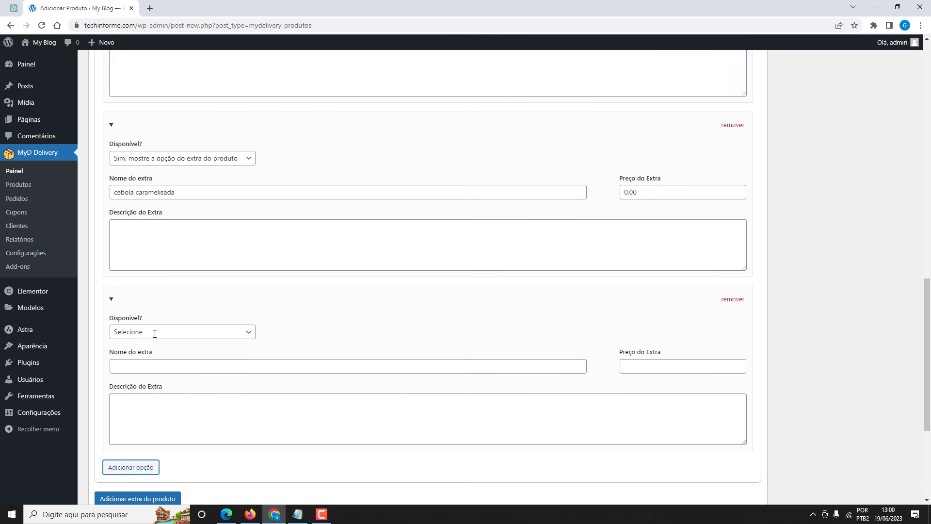
left_click(137, 284)
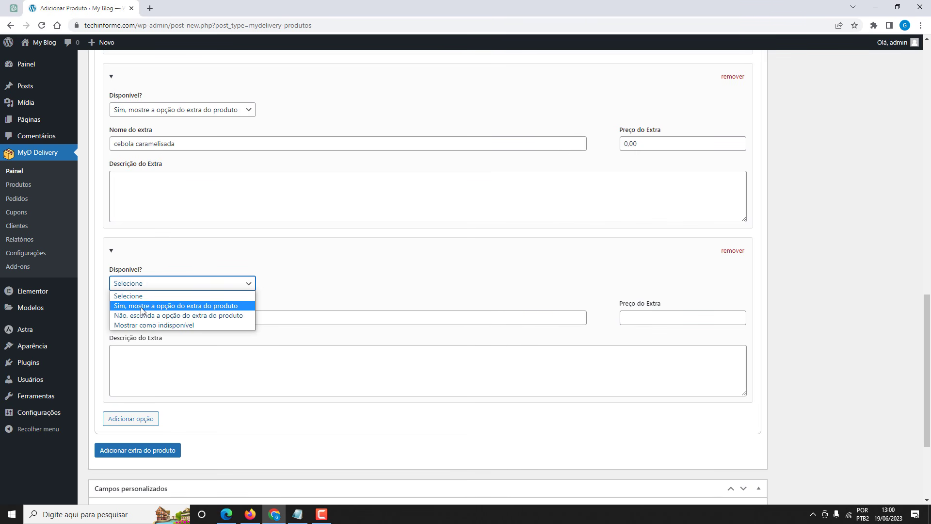
left_click(142, 309)
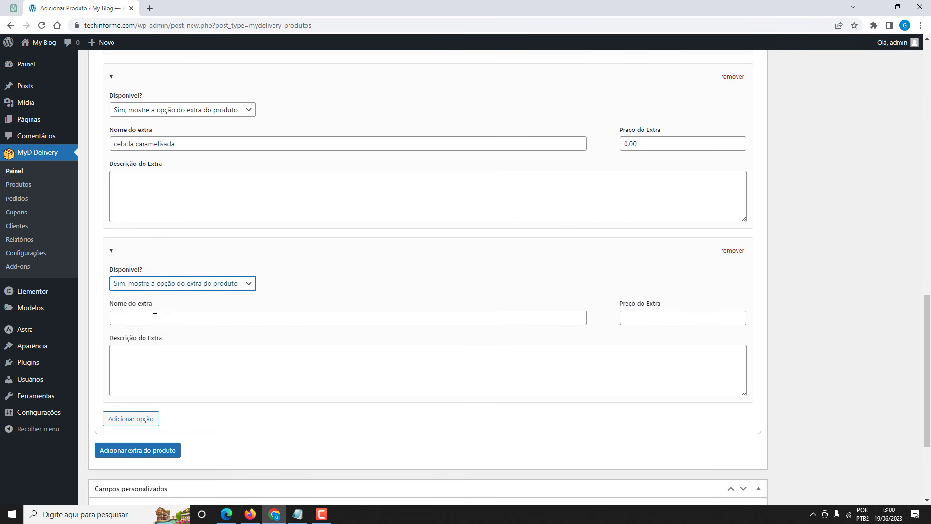
left_click(155, 317)
left_click(181, 341)
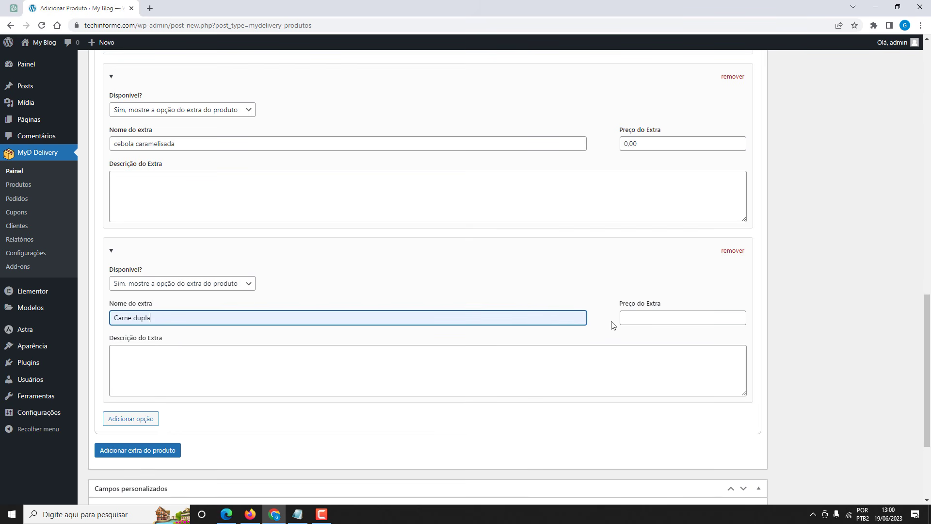
left_click(626, 316)
type("0,0")
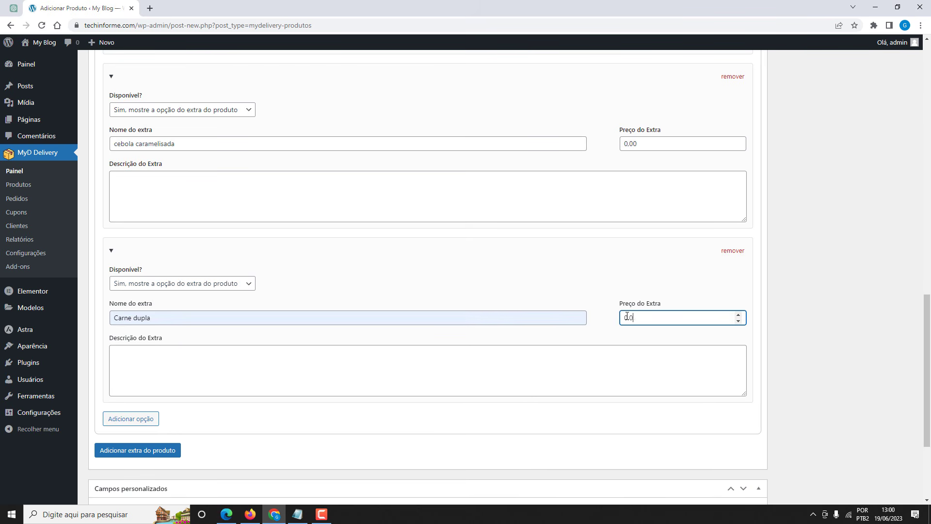
type("0")
Set the Extras group's choice limit to 1.
scroll(497, 297, "up", 3)
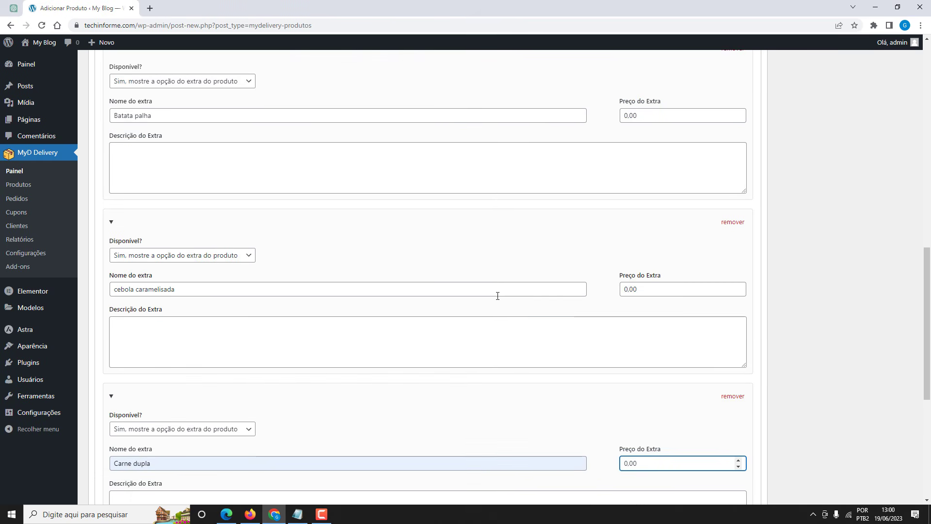
scroll(478, 240, "up", 2)
scroll(453, 234, "down", 3)
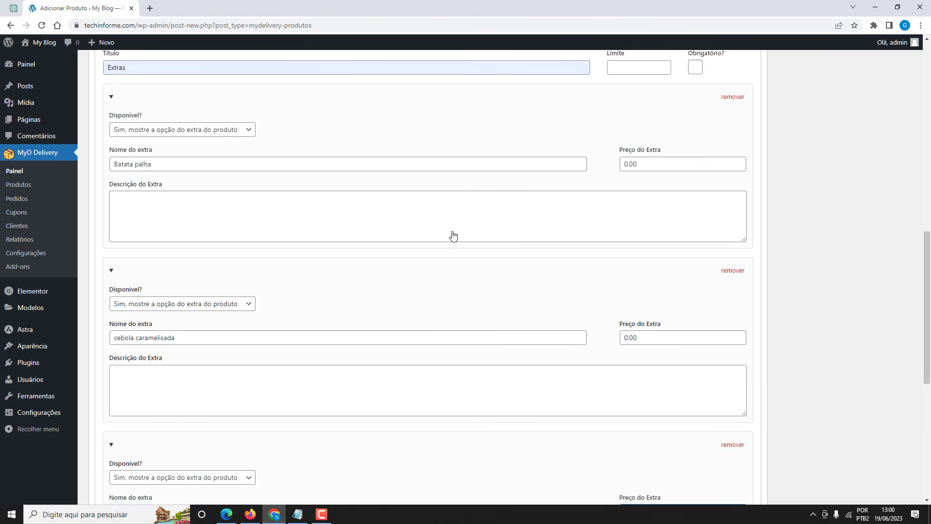
scroll(339, 209, "up", 1)
scroll(362, 212, "down", 2)
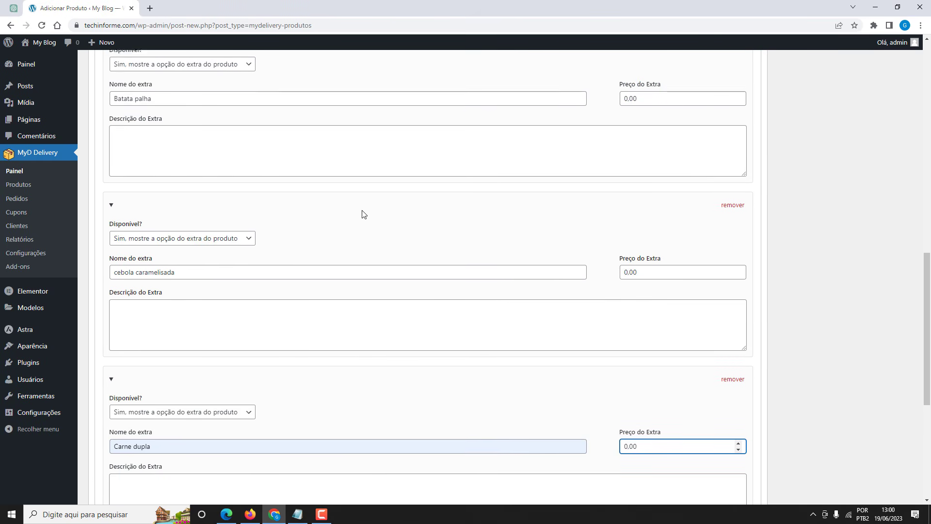
scroll(333, 249, "up", 2)
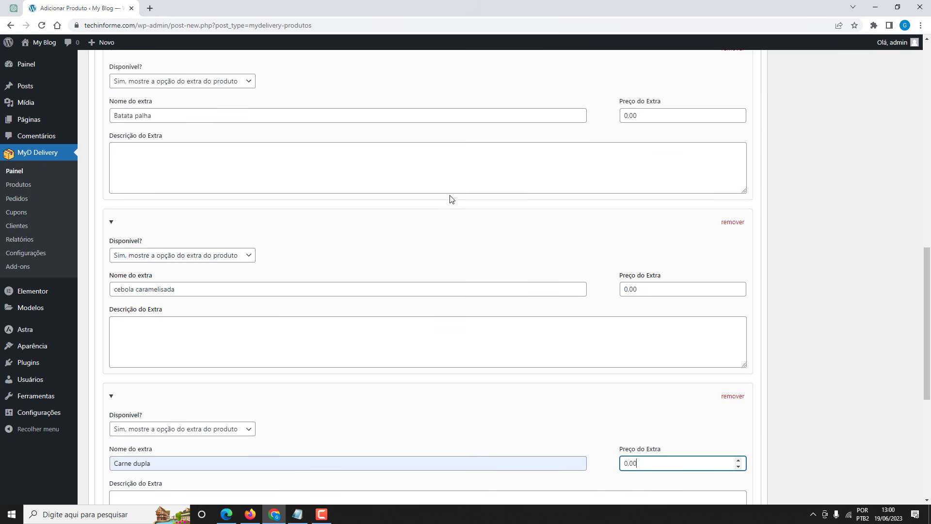
scroll(449, 201, "down", 2)
scroll(447, 205, "up", 1)
scroll(533, 202, "up", 2)
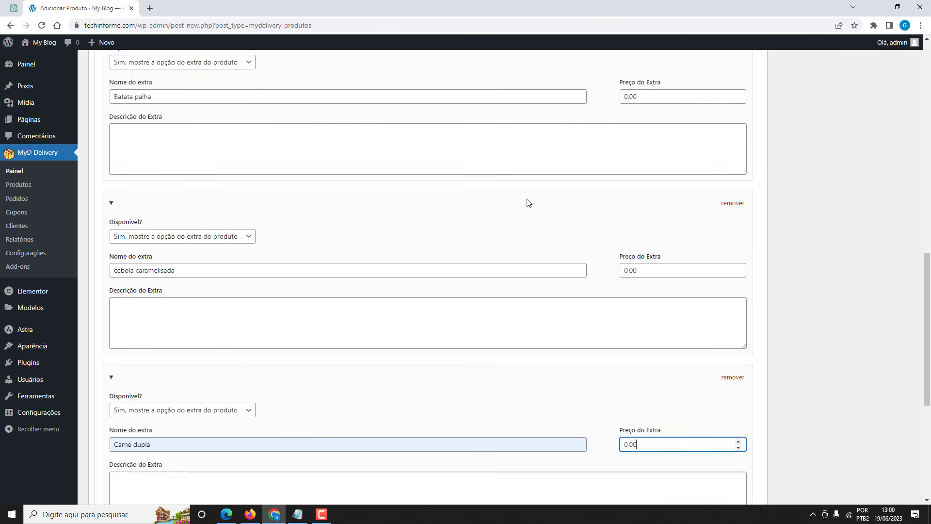
scroll(518, 197, "down", 2)
scroll(515, 201, "up", 2)
scroll(515, 203, "up", 1)
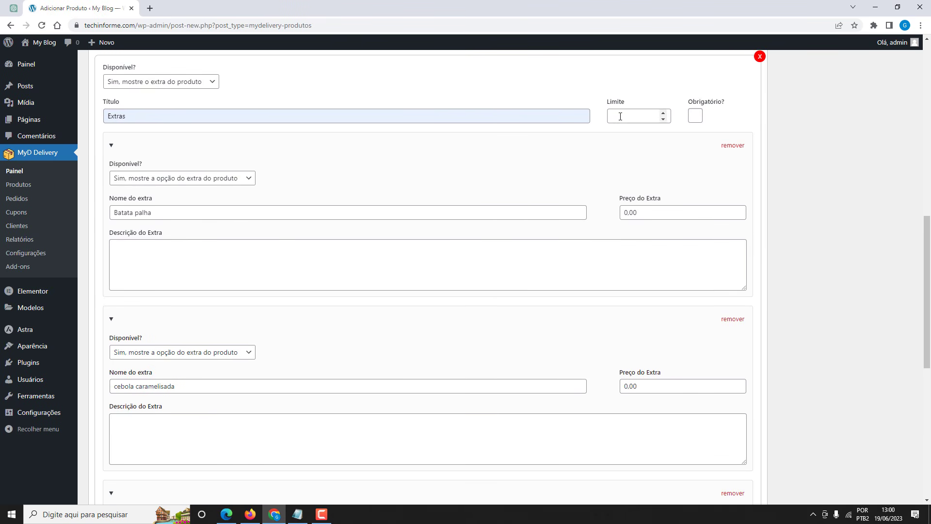
left_click(620, 116)
scroll(559, 179, "down", 2)
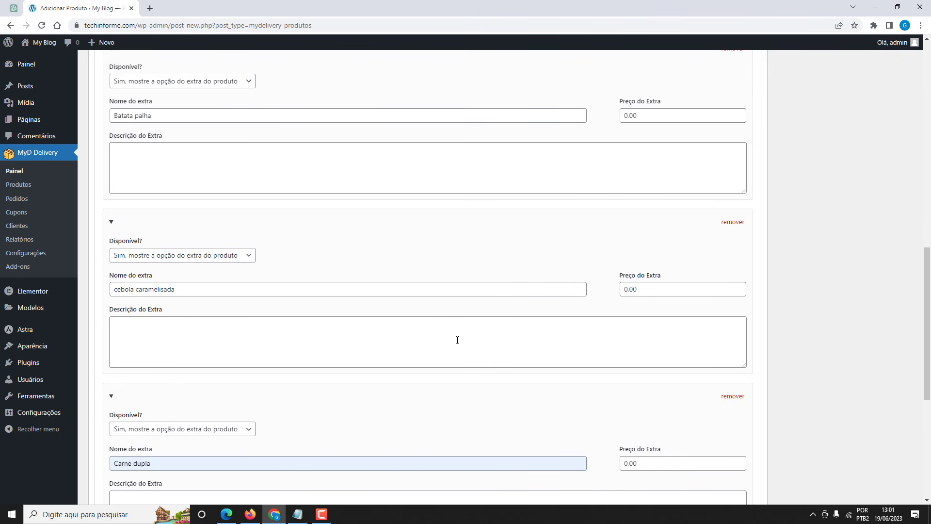
scroll(457, 337, "up", 1)
scroll(463, 341, "down", 1)
scroll(507, 311, "up", 3)
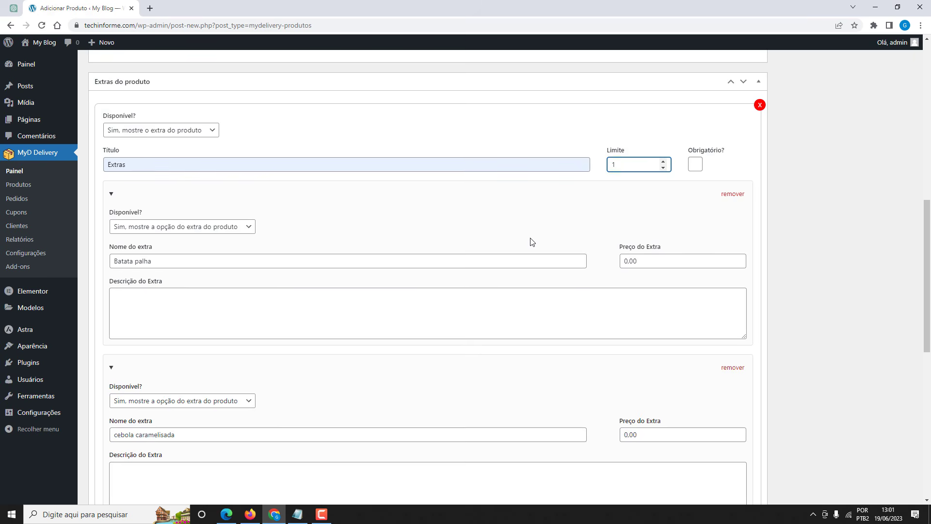
scroll(532, 241, "up", 10)
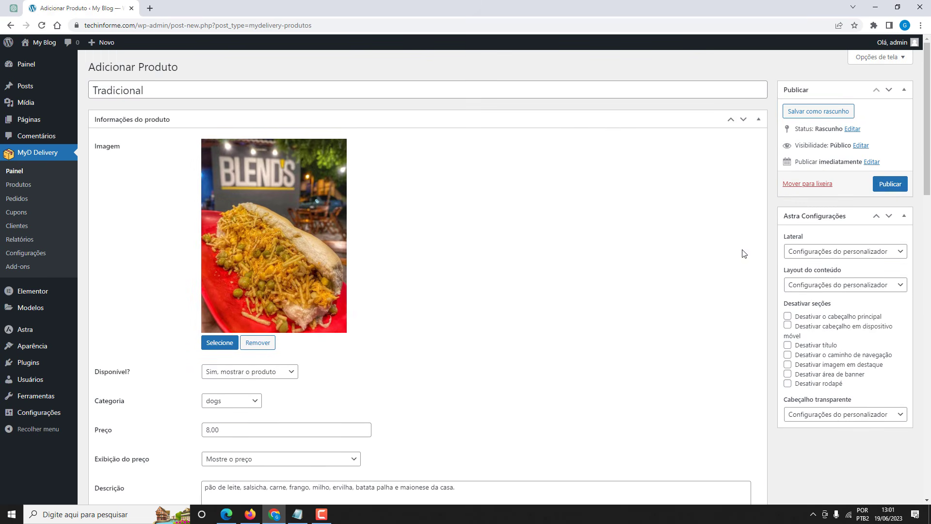
Publish Tradicional and reload the Firefox storefront to see it under DOGS at R$ 8,00.
left_click(889, 184)
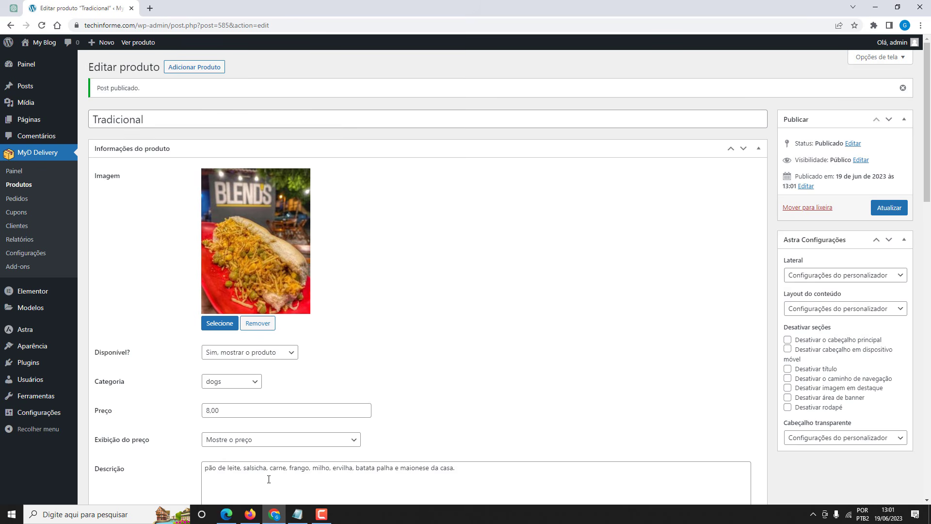
left_click(250, 514)
left_click(49, 34)
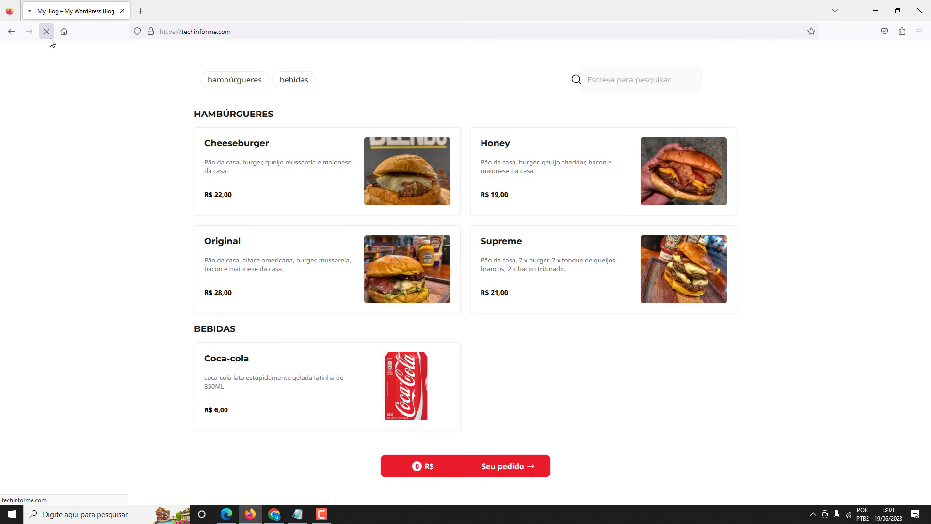
scroll(96, 89, "down", 3)
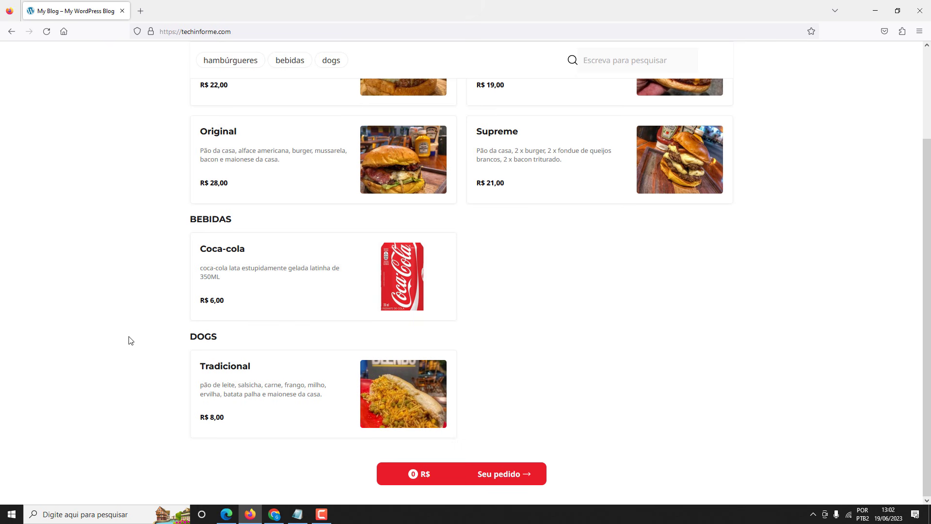
Return to the WordPress admin and open Todas as páginas.
left_click(274, 515)
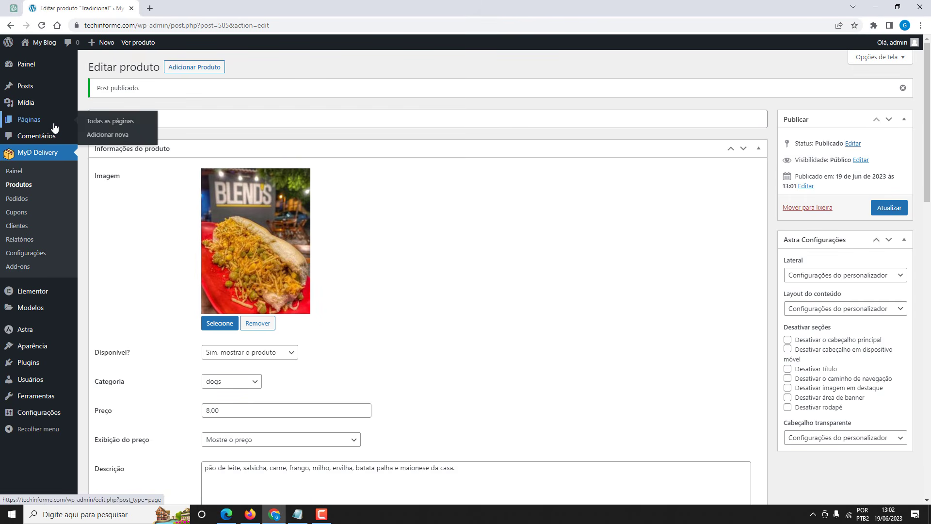
left_click(89, 125)
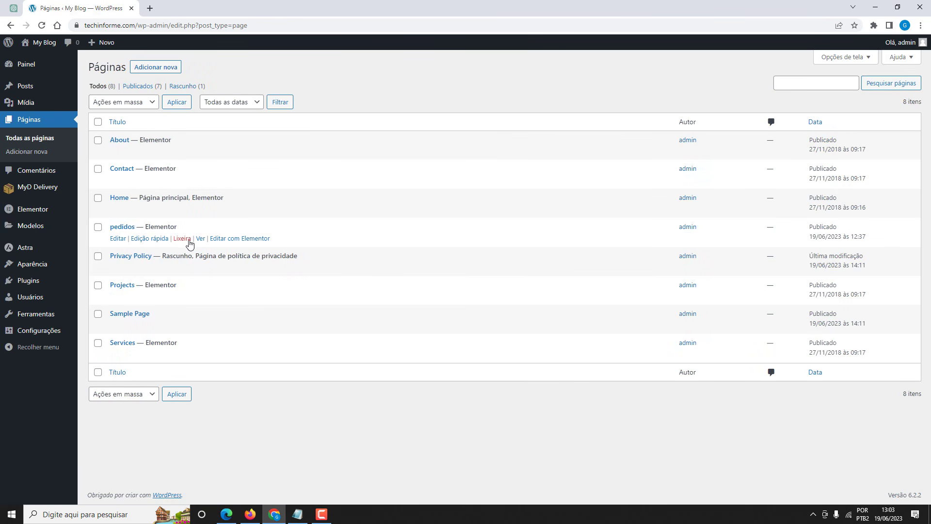
Open the pedidos page in a new browser tab and switch to it.
right_click(200, 240)
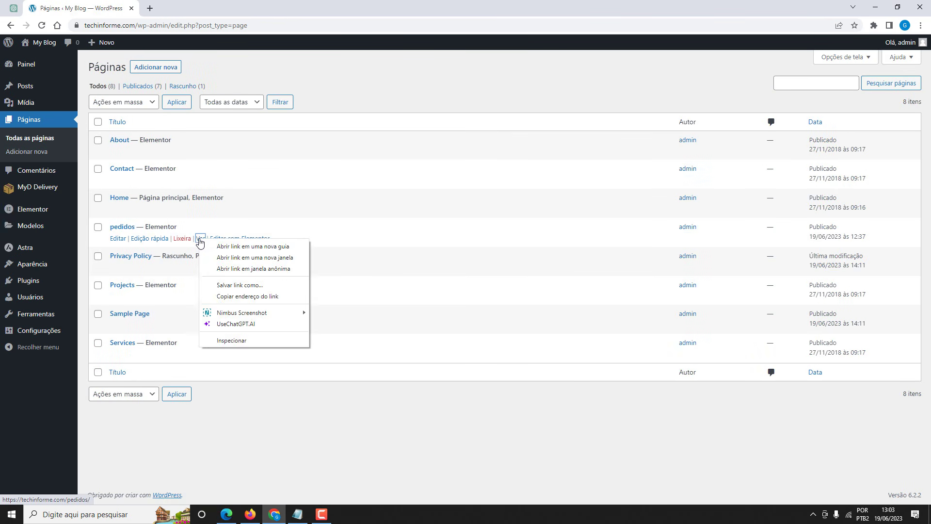
left_click(243, 246)
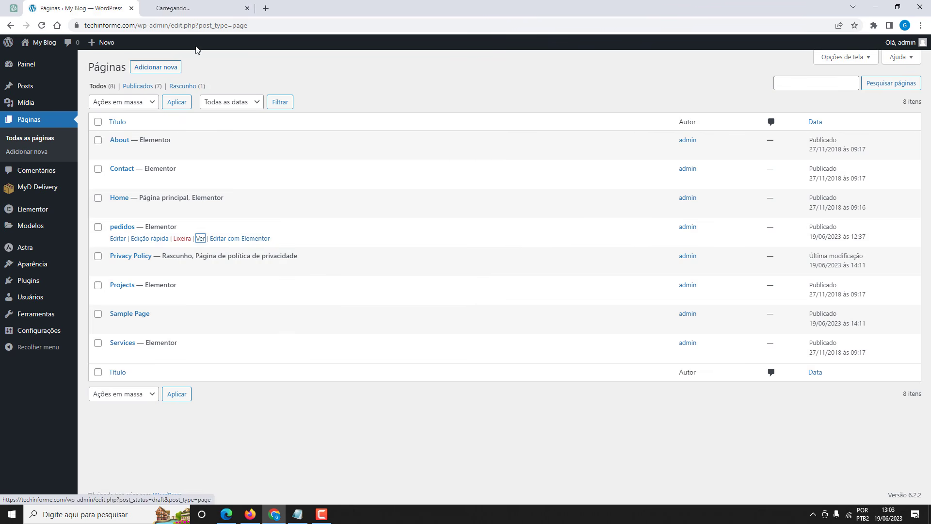
left_click(190, 11)
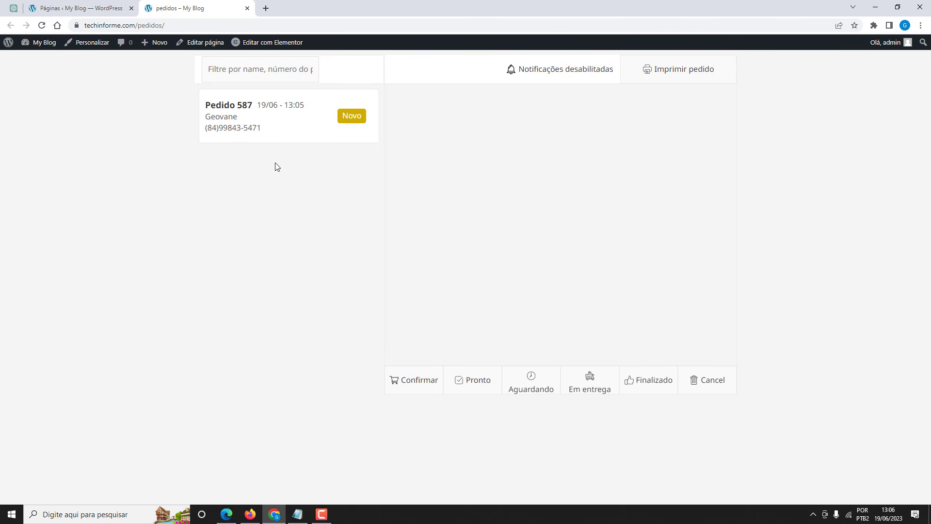
Move the incoming order to Em entrega, then mark it Finalizado.
left_click(289, 124)
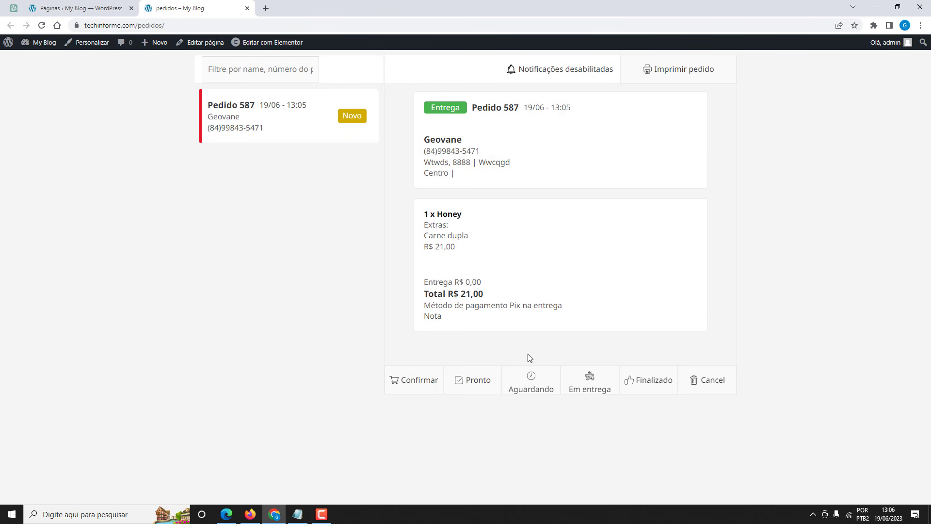
left_click(589, 383)
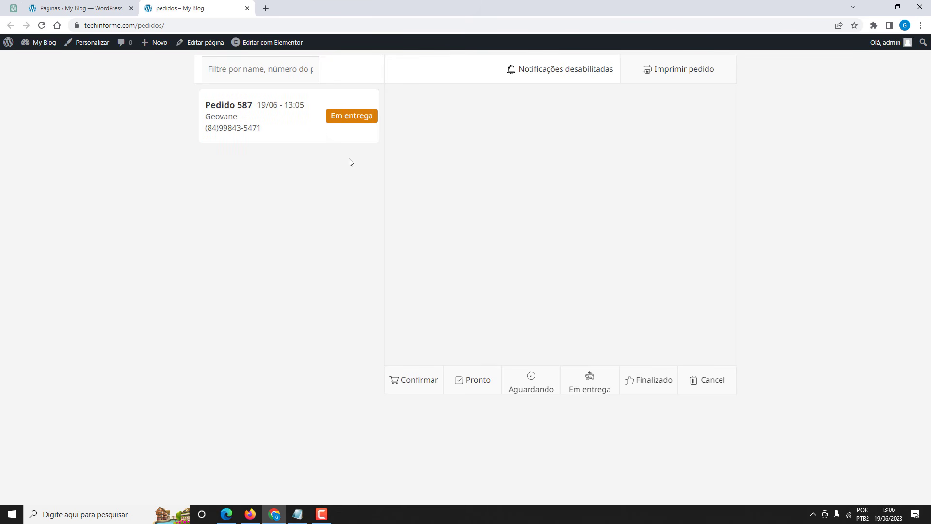
left_click(297, 129)
left_click(639, 383)
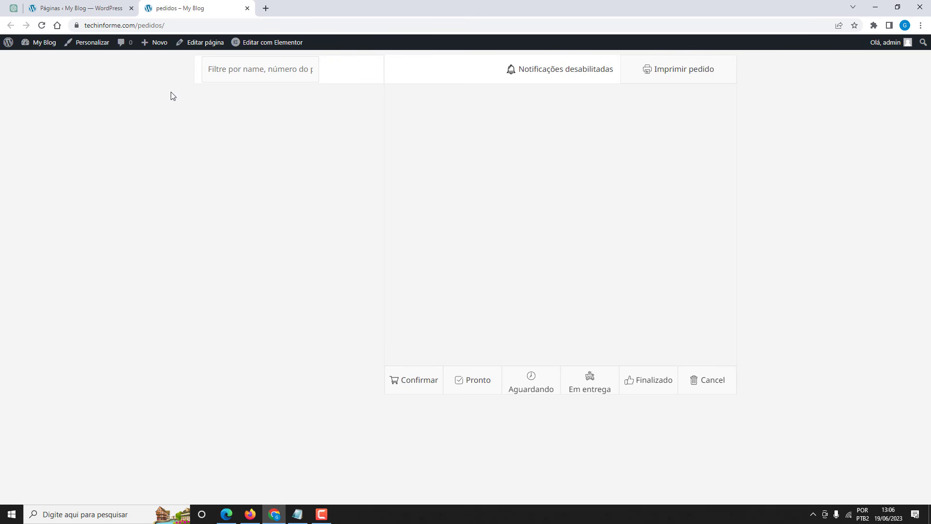
Go to the dashboard and view the MyD Delivery sales reports.
mouse_move(43, 43)
left_click(42, 61)
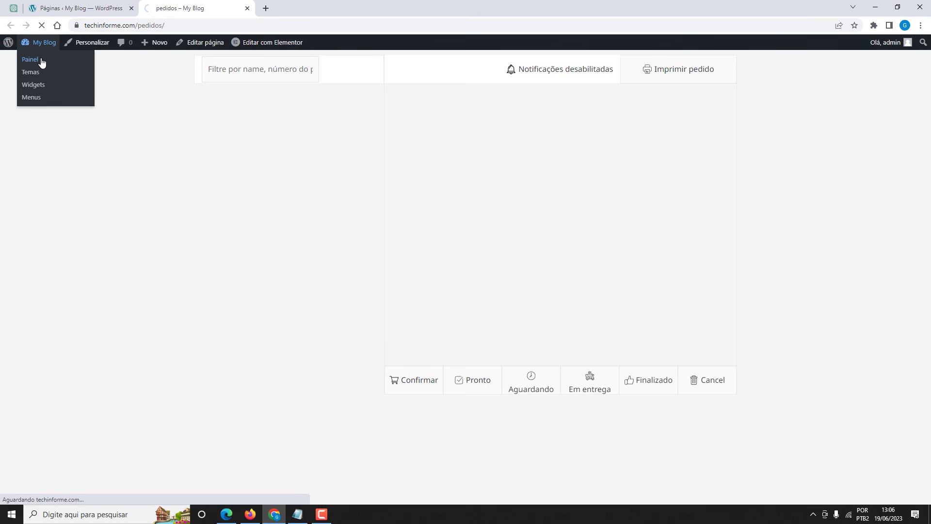
mouse_move(39, 188)
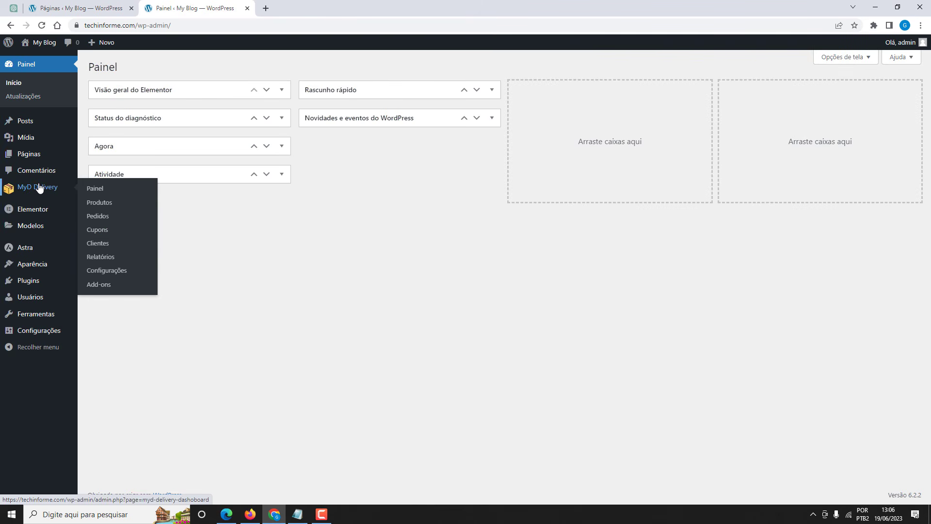
left_click(100, 257)
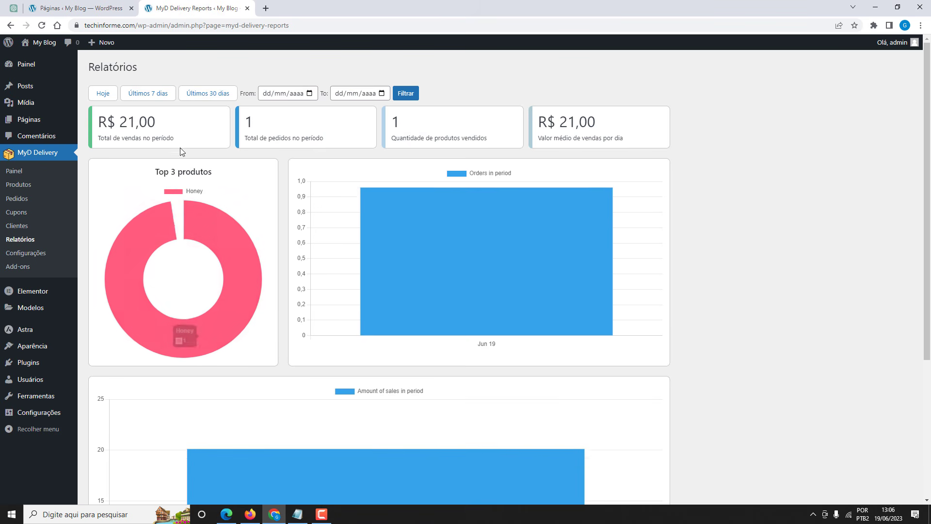
key("alt+j")
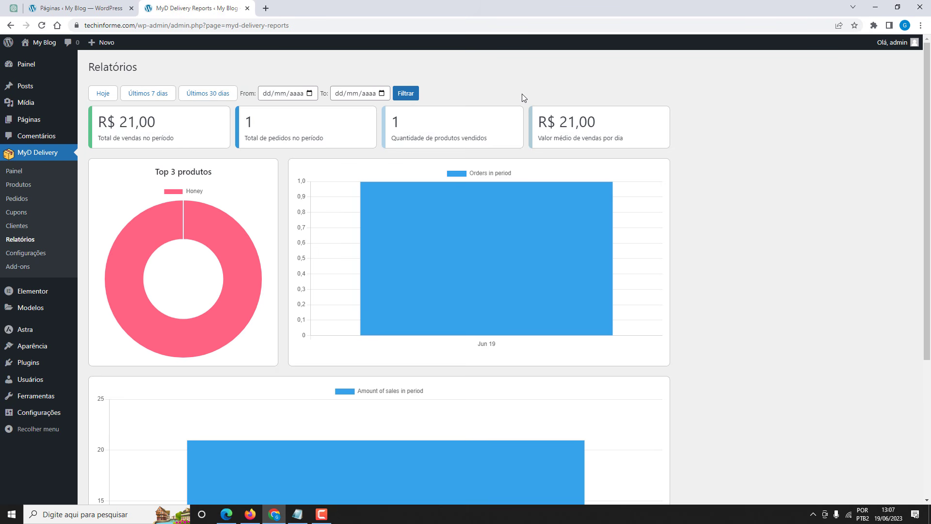
Return to the dashboard, close the pages list tab, and show the Firefox menu page.
left_click(24, 64)
left_click(131, 8)
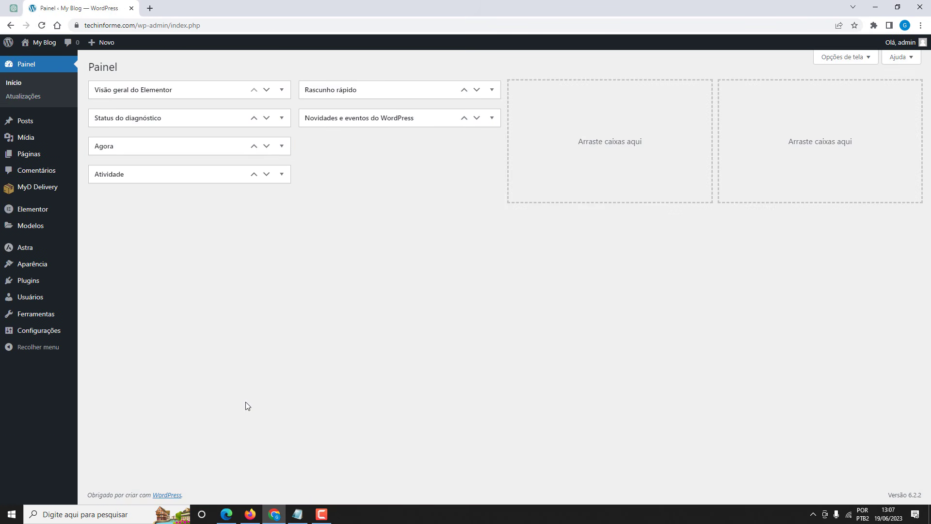
left_click(251, 514)
Scroll the techinforme.com menu page, then bring up the finished example site in Edge.
scroll(177, 183, "up", 2)
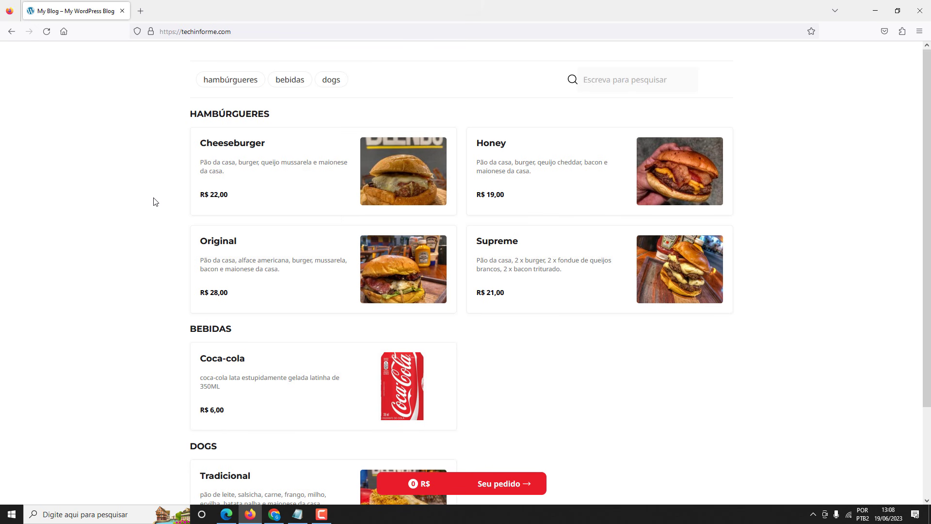
left_click(226, 513)
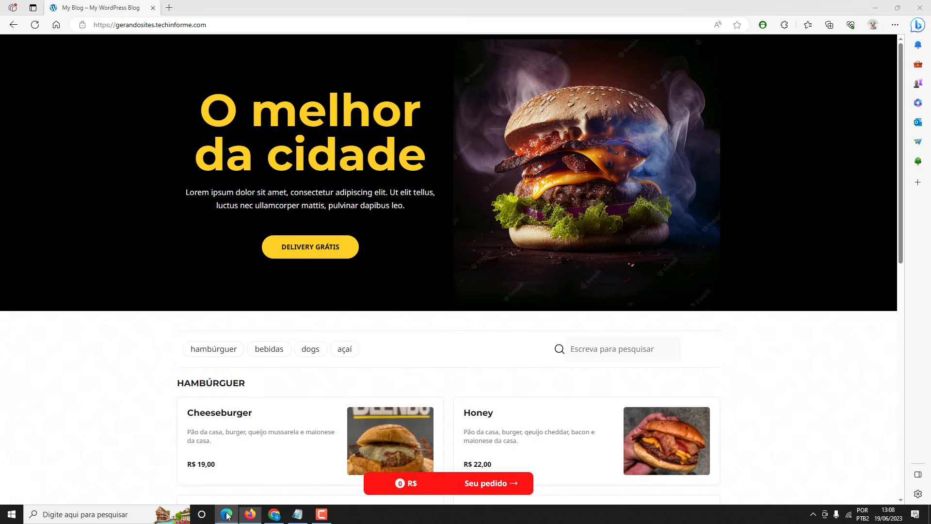
Scroll through the gerandosites black-hero home page, then return to the WordPress dashboard.
scroll(516, 144, "down", 10)
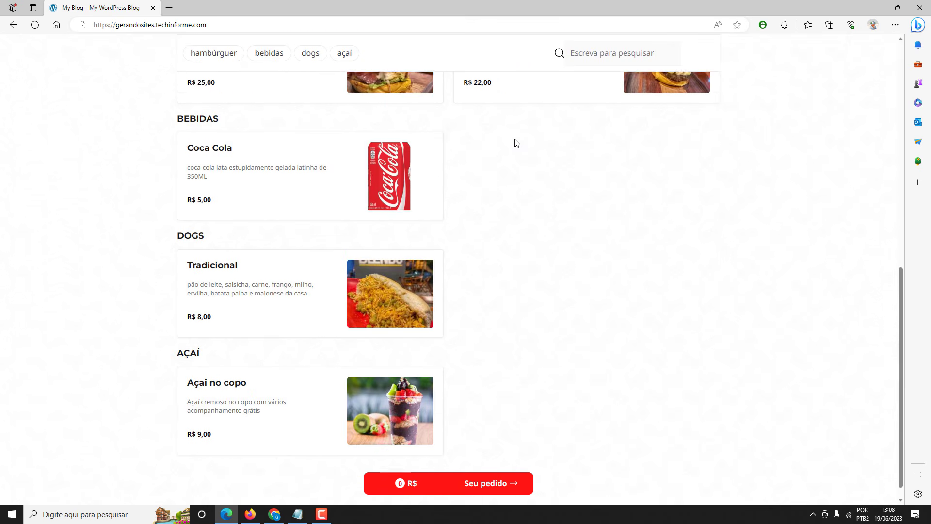
scroll(530, 187, "up", 10)
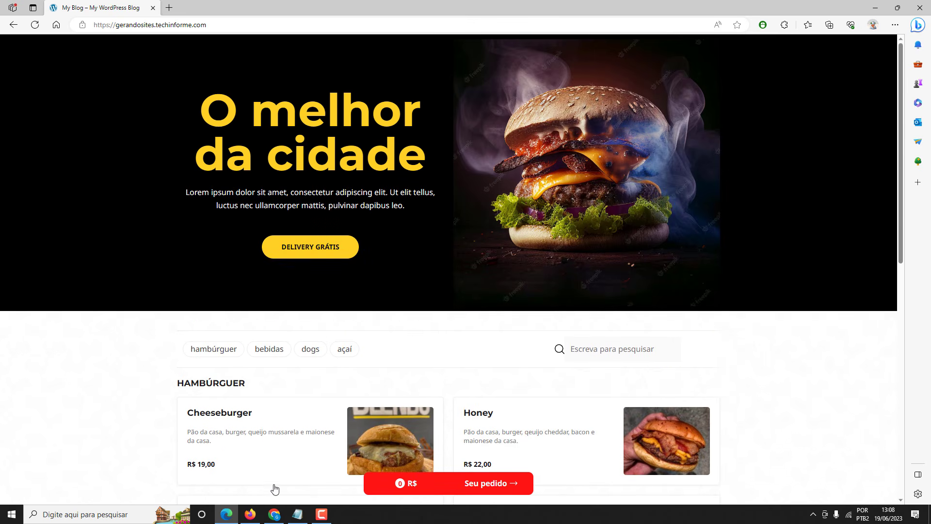
left_click(274, 513)
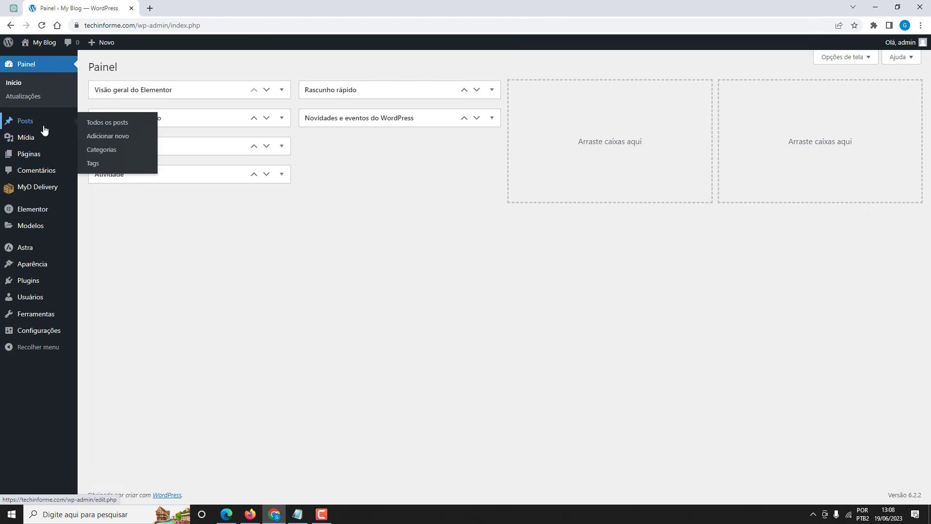
Open the Home page from the pages list in the Elementor editor.
mouse_move(38, 155)
left_click(94, 156)
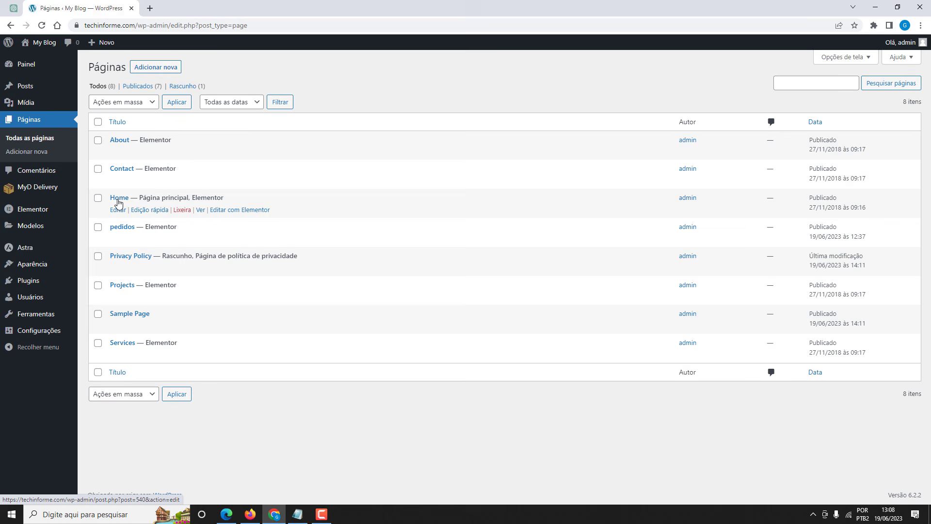
left_click(240, 210)
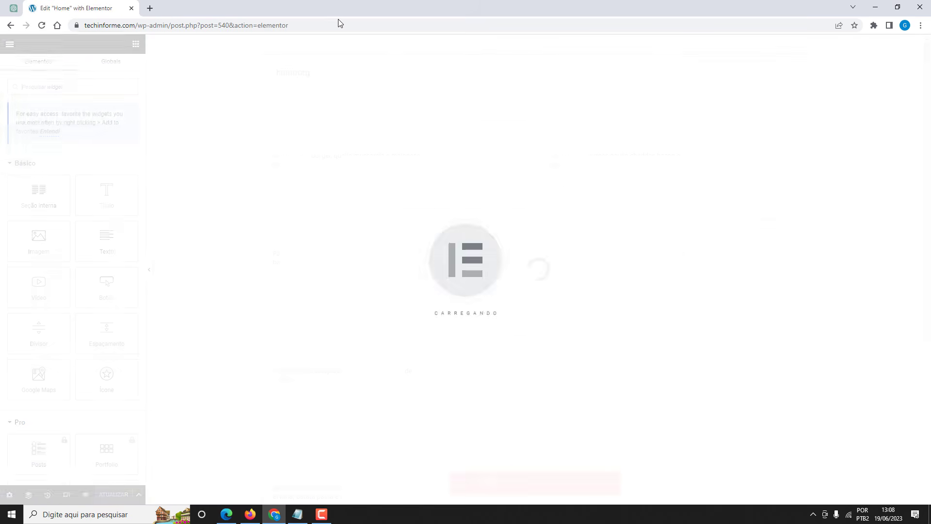
Add a two-column section above the menu with an Imagem widget in the right column.
left_click(523, 42)
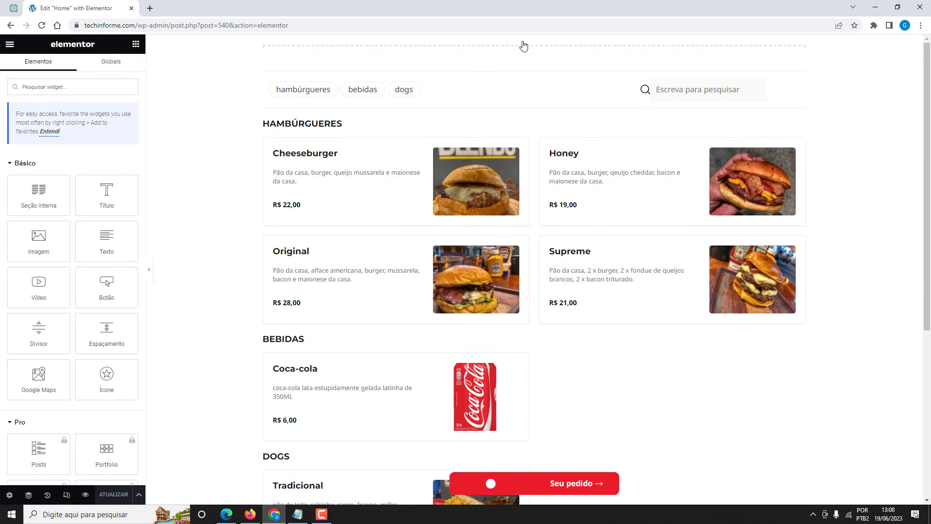
left_click(521, 79)
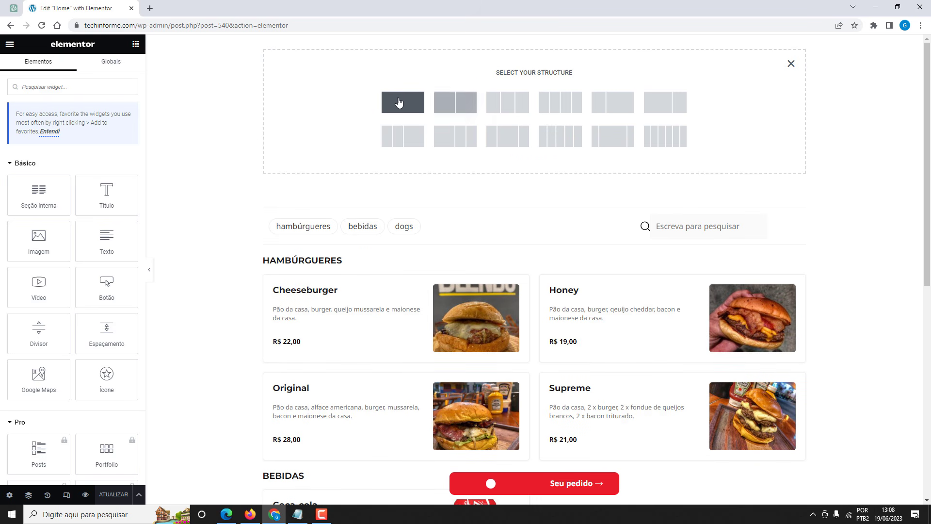
left_click(456, 104)
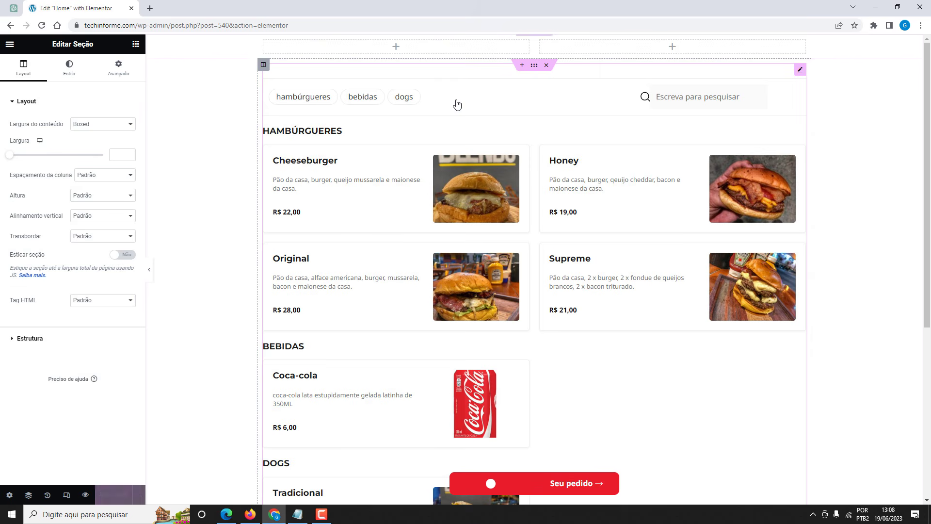
left_click(672, 48)
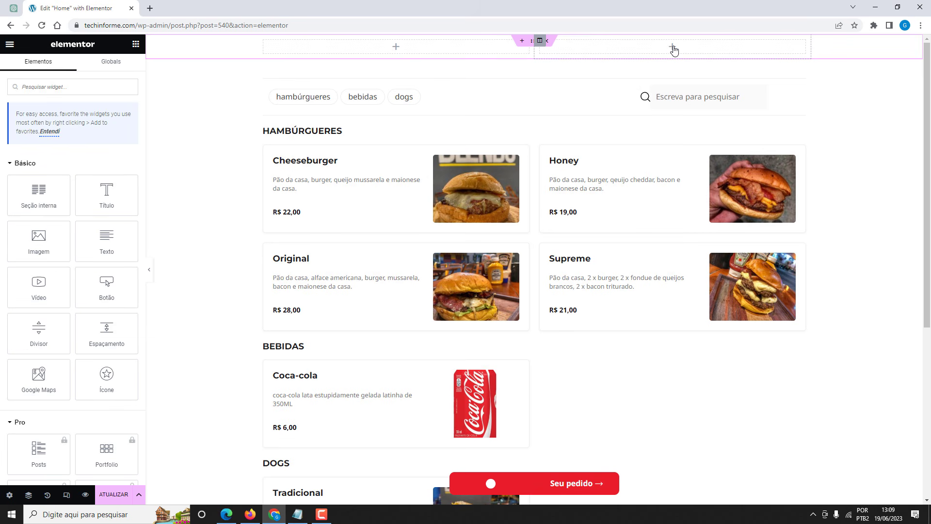
left_click_drag(39, 241, 656, 53)
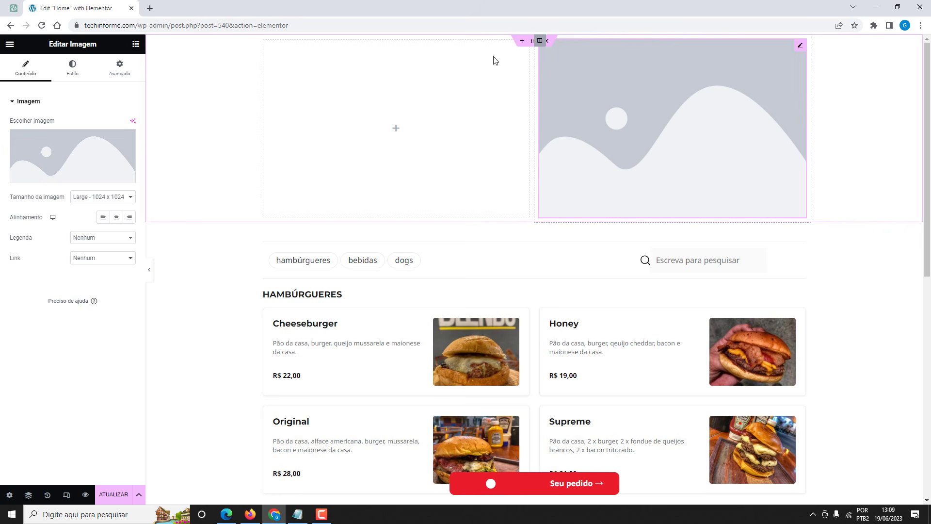
Upload the smoky cheeseburger photo from the computer and insert it into the right-column image.
left_click(76, 144)
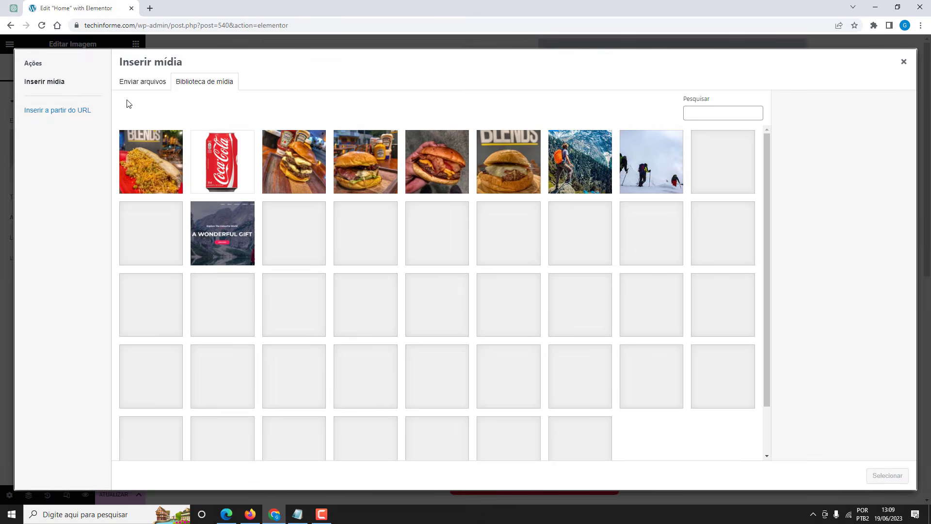
left_click(138, 86)
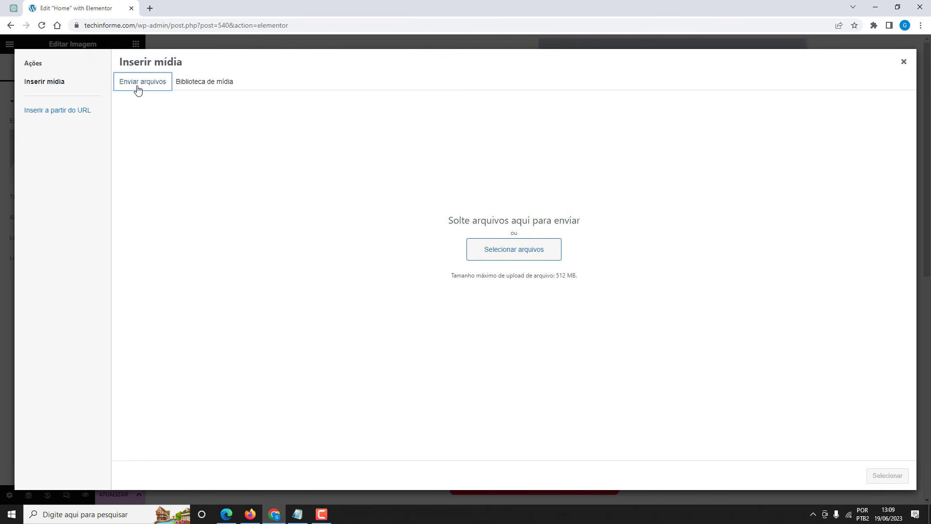
left_click(511, 253)
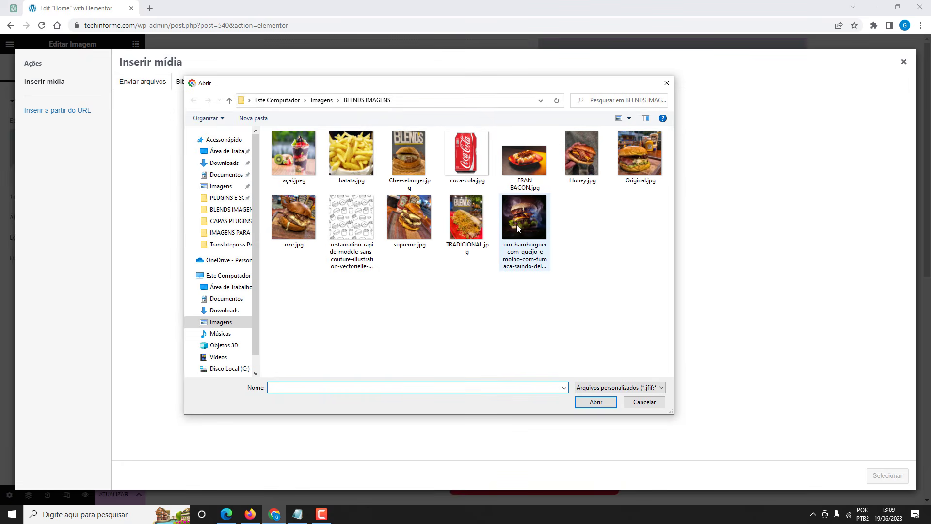
left_click(522, 221)
left_click(595, 405)
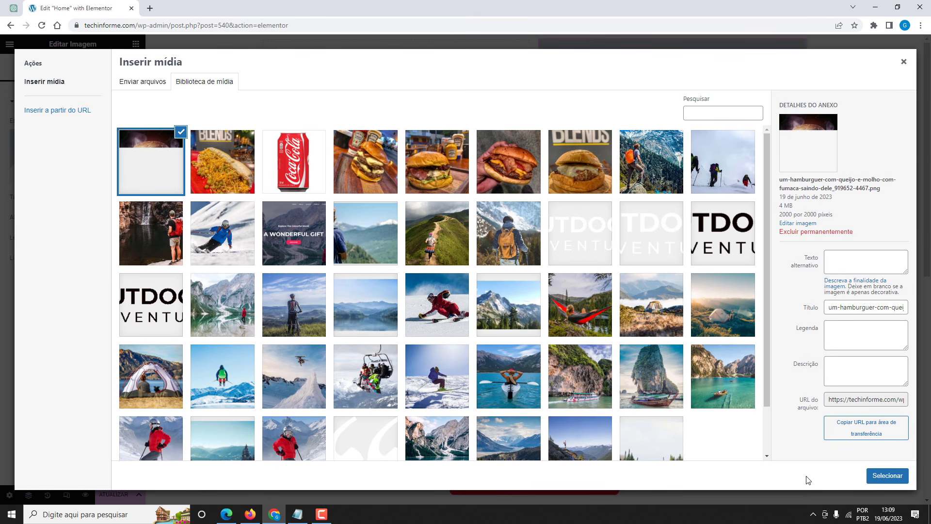
left_click(888, 475)
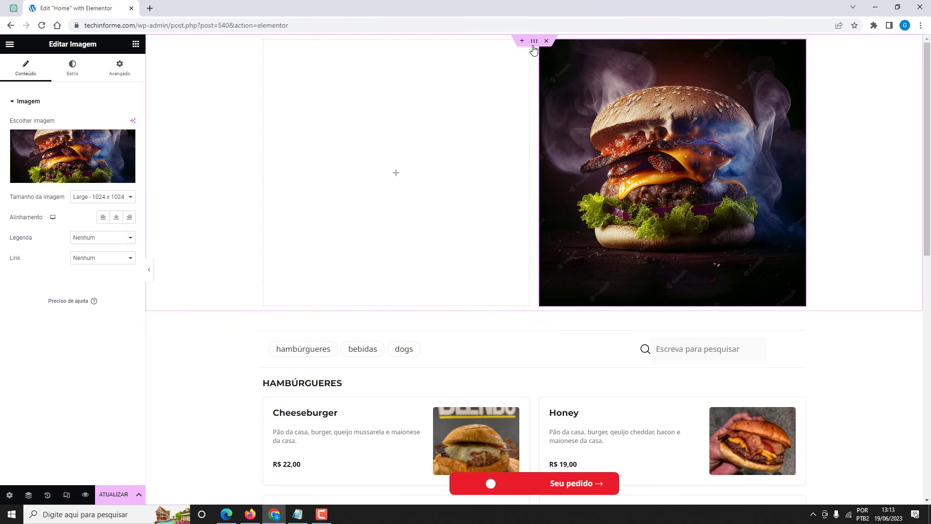
Set the top section's classic background colour to black and add a Título heading to the left column.
left_click(533, 42)
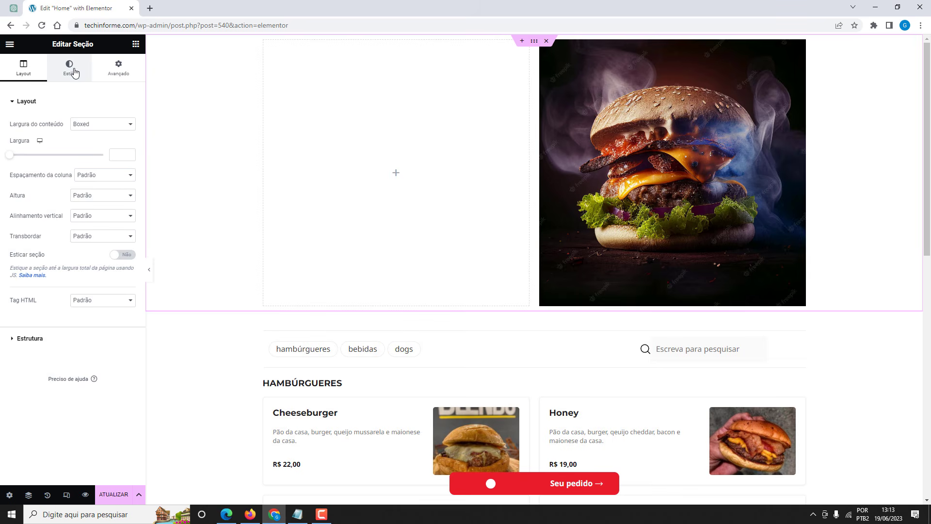
left_click(75, 73)
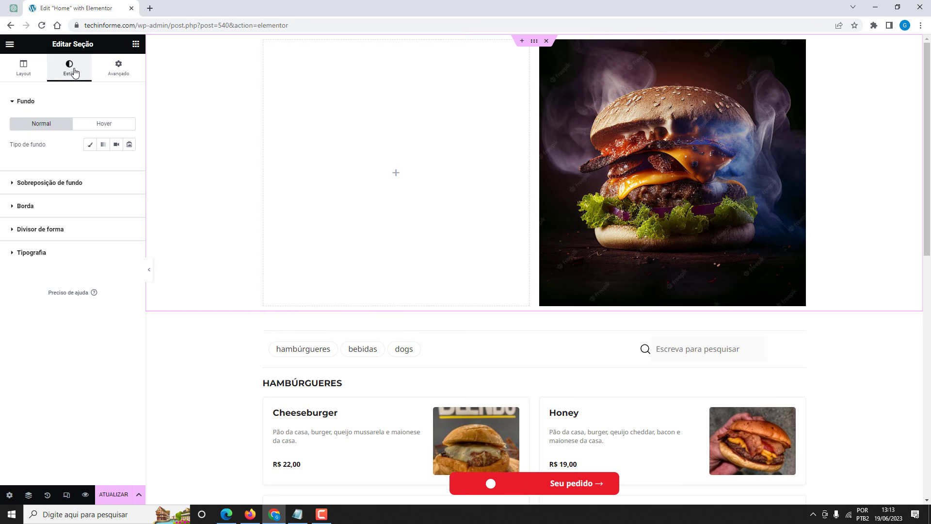
left_click(90, 144)
left_click(130, 165)
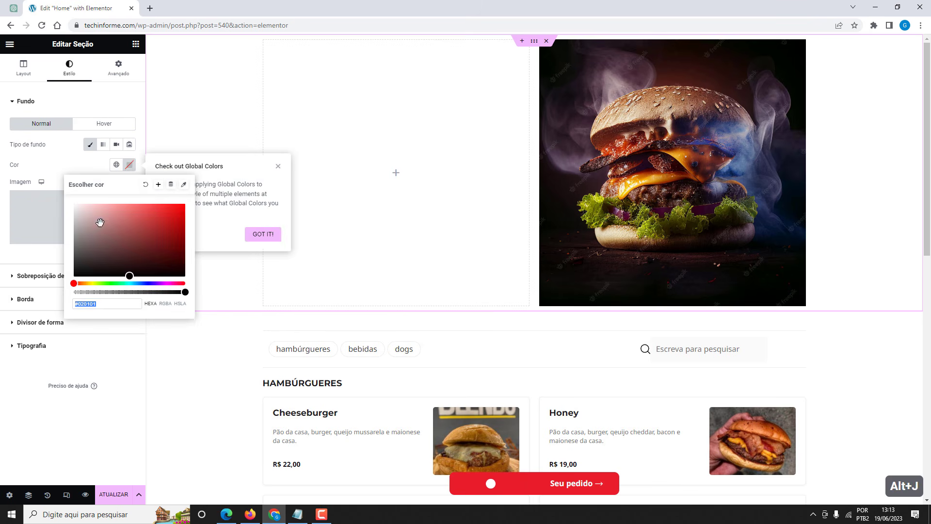
left_click(74, 274)
left_click(64, 160)
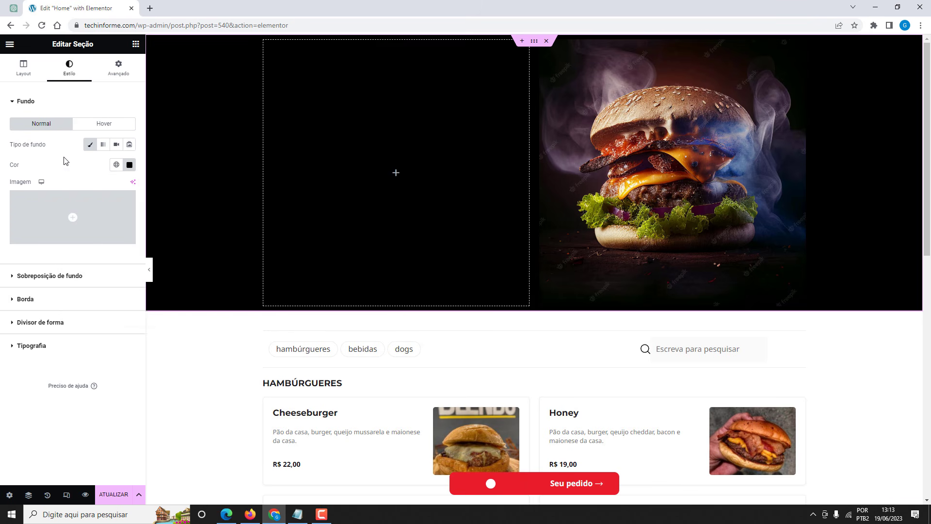
left_click(136, 43)
left_click_drag(99, 194, 388, 166)
Centre the heading text and colour it red.
left_click(102, 261)
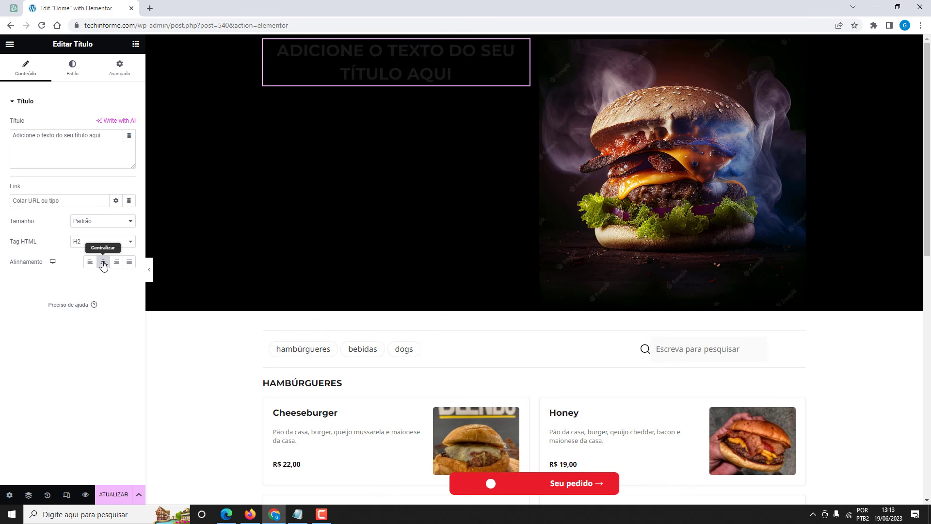
left_click(71, 74)
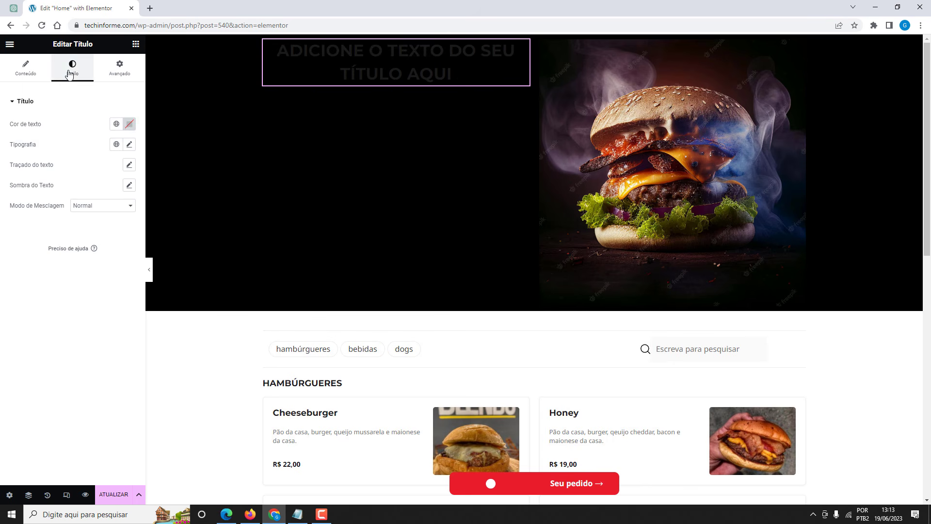
left_click(129, 124)
left_click_drag(167, 176, 176, 171)
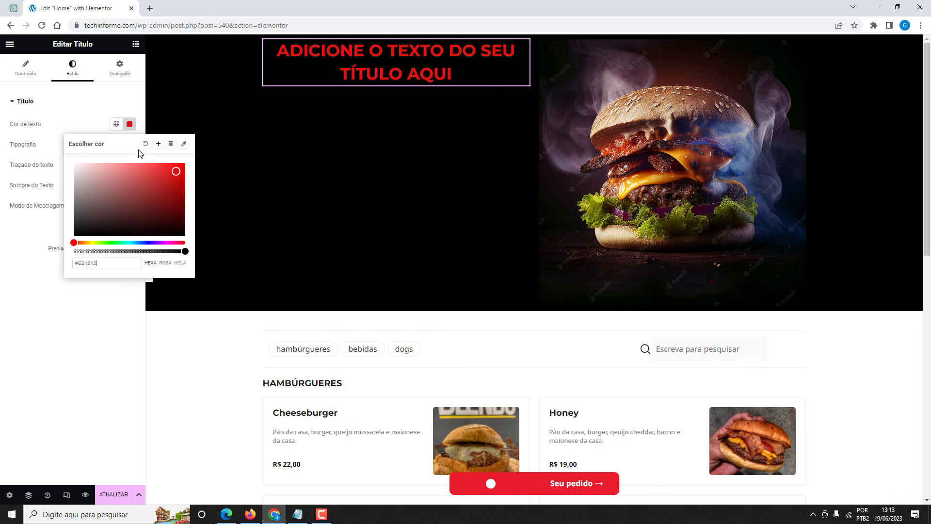
left_click(113, 101)
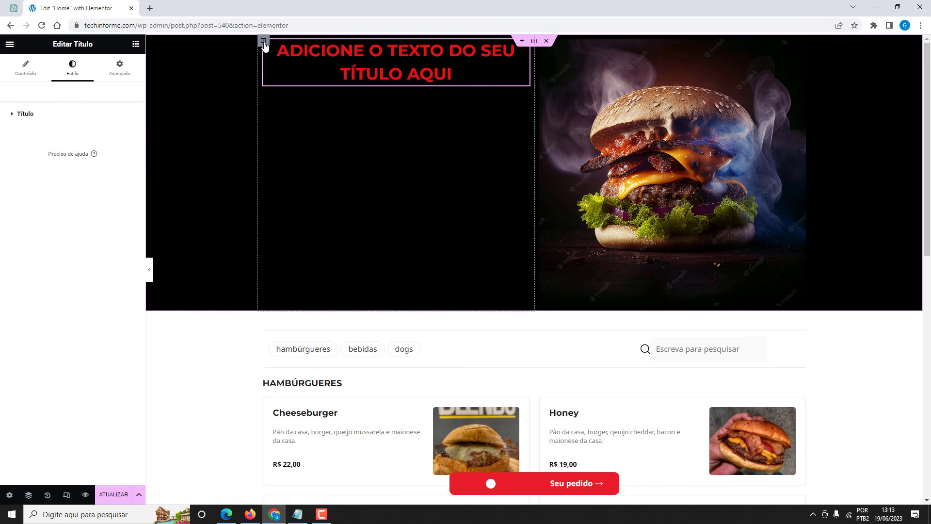
Set the left column's vertical alignment to Meio so the heading sits mid-height.
left_click(263, 42)
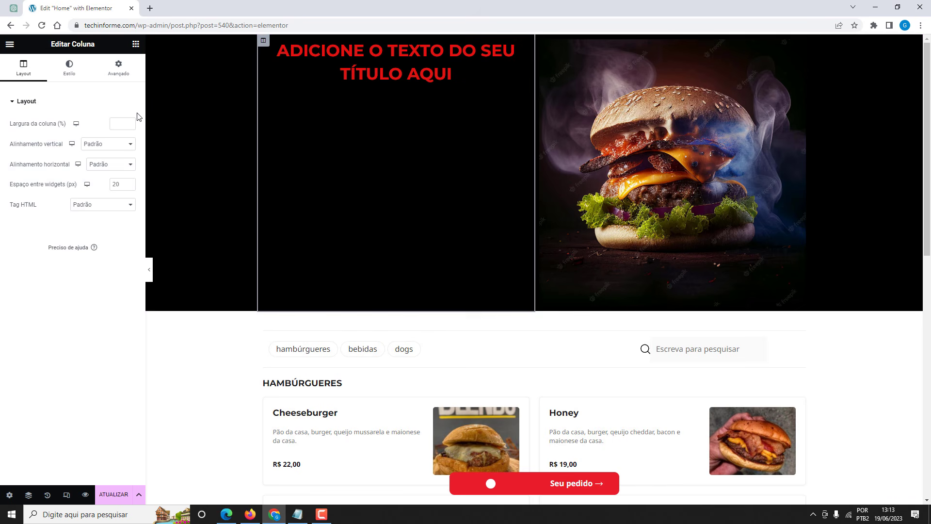
left_click(101, 164)
left_click(99, 165)
left_click(97, 147)
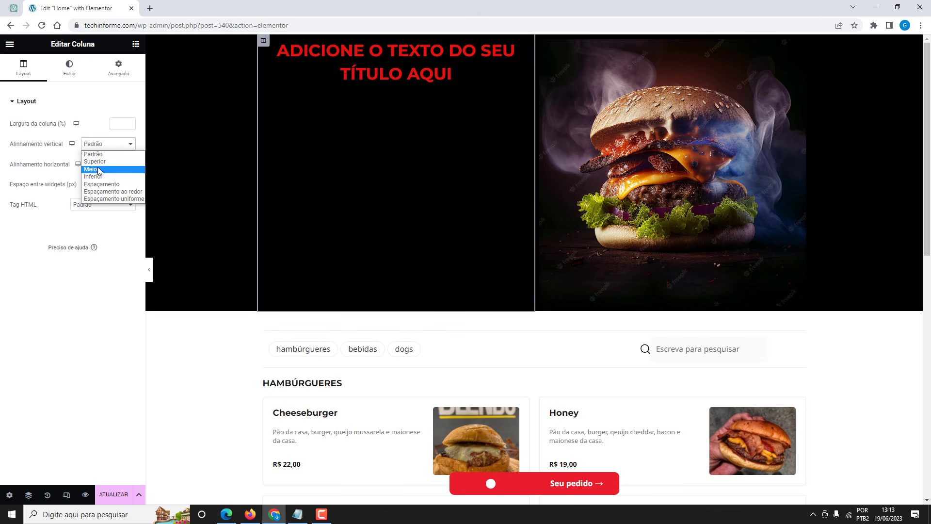
left_click(98, 170)
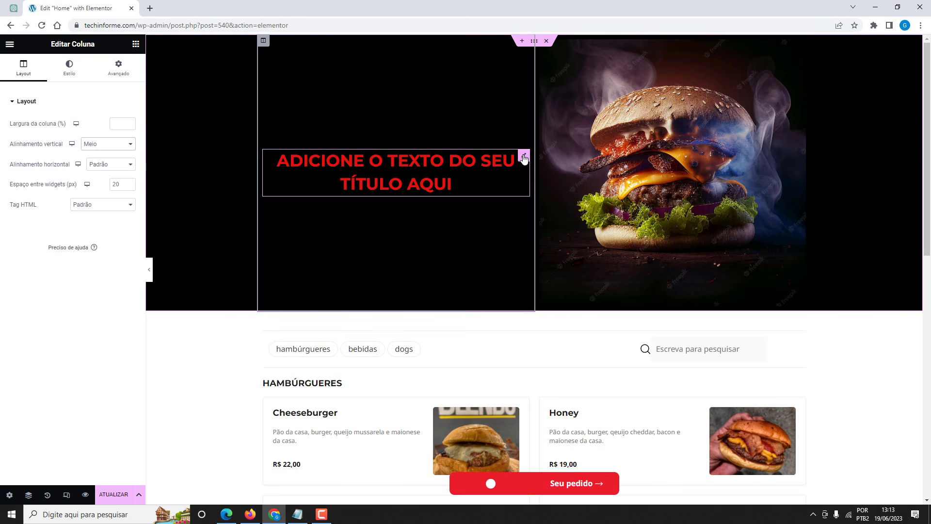
left_click(436, 150)
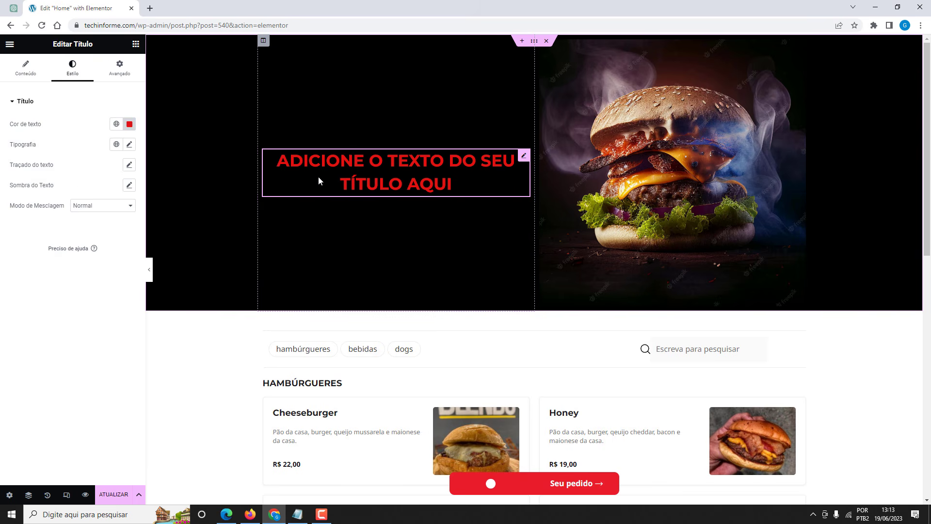
left_click(235, 334)
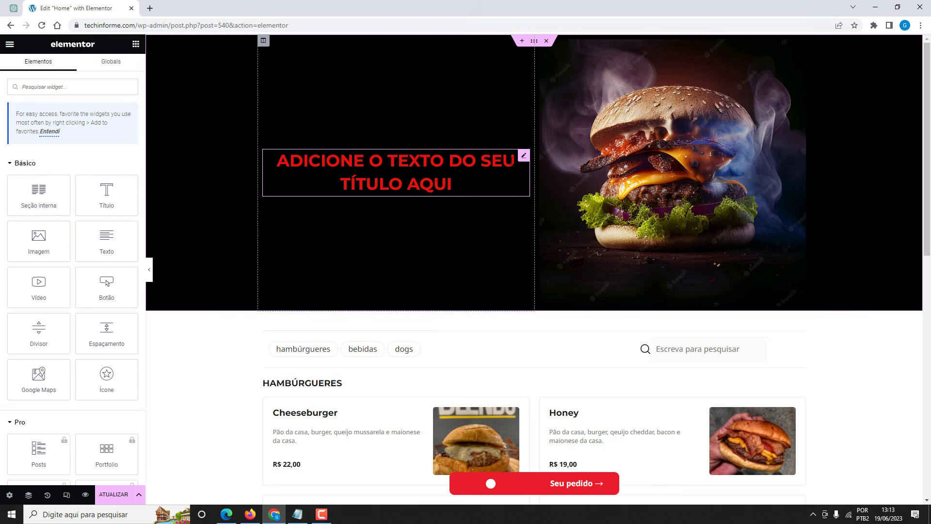
Replace the placeholder heading text with 'O melhor da cidade'.
left_click(523, 156)
key("ctrl+a")
type("O melhor da cidade")
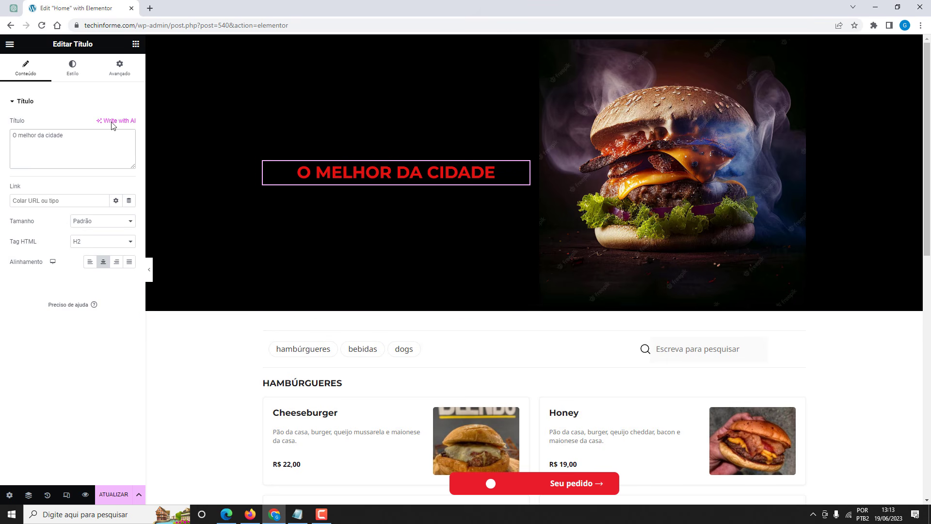
Set the heading typography to Normal case, 79 px size and 78 px line height.
left_click(72, 72)
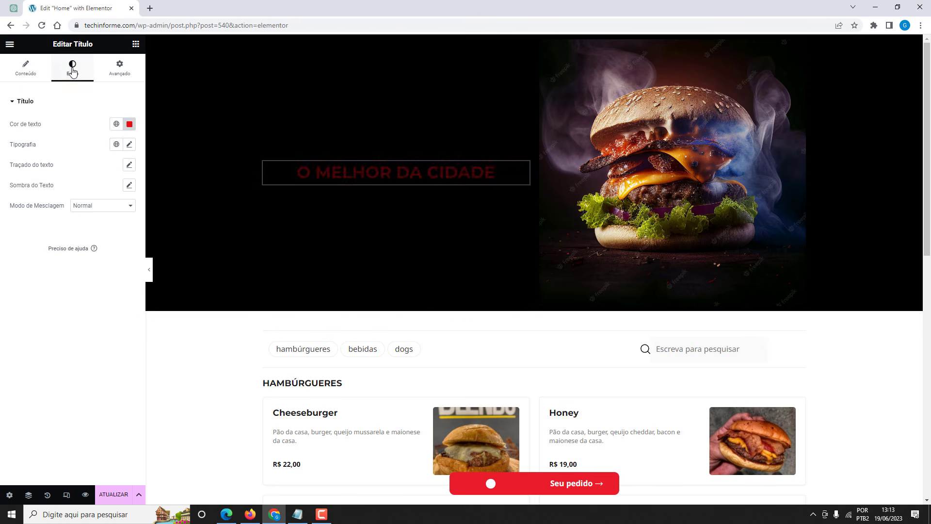
left_click(129, 145)
left_click(78, 262)
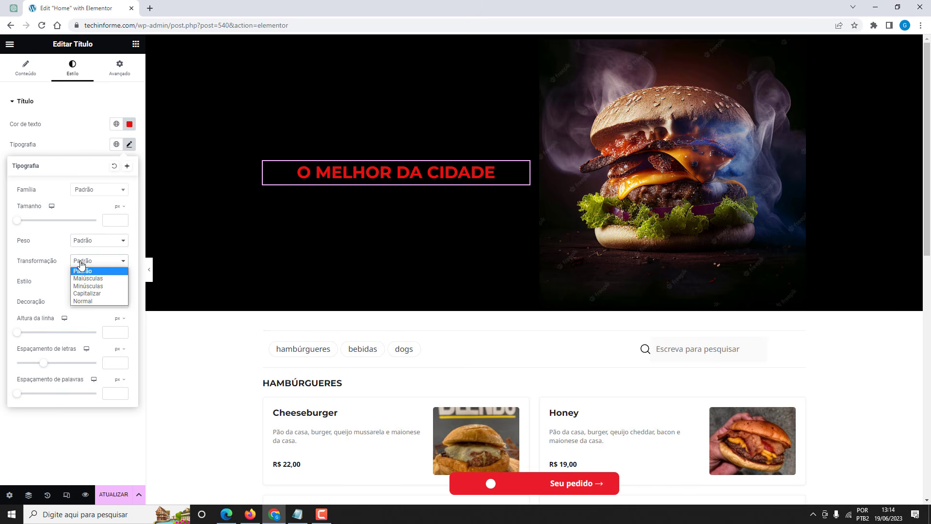
left_click(87, 304)
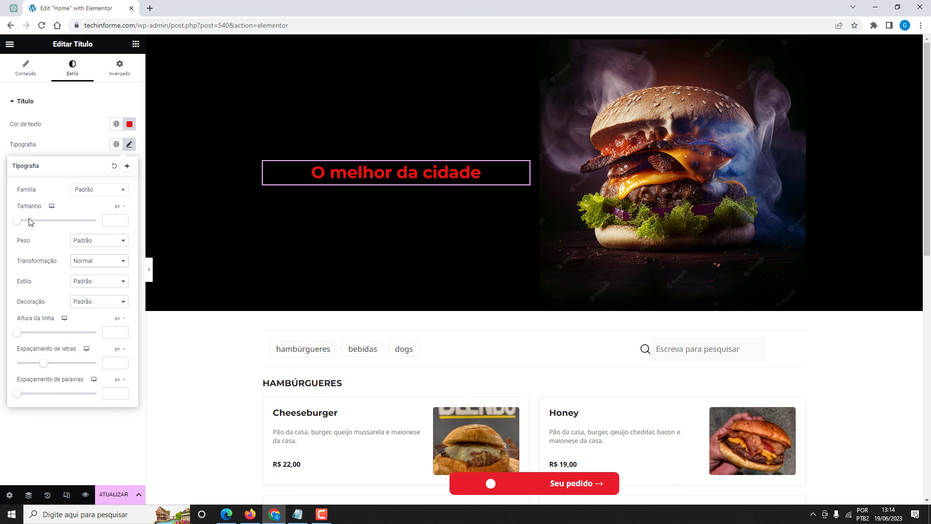
left_click_drag(17, 220, 48, 224)
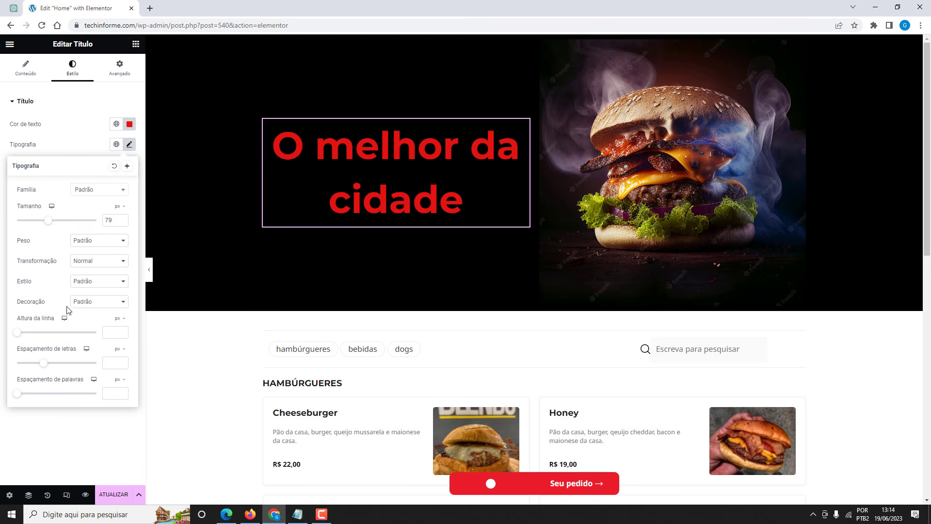
left_click_drag(17, 333, 80, 331)
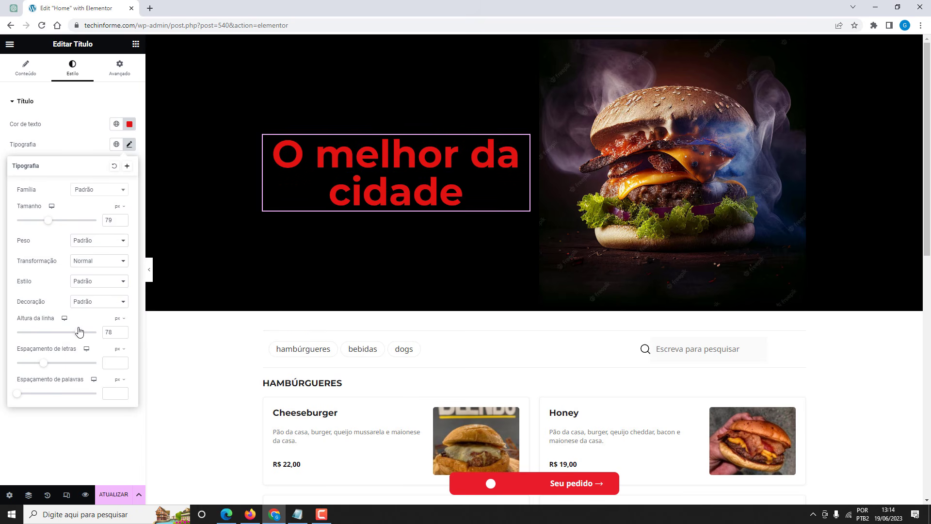
Add a Texto paragraph widget directly under the hero heading.
left_click(78, 119)
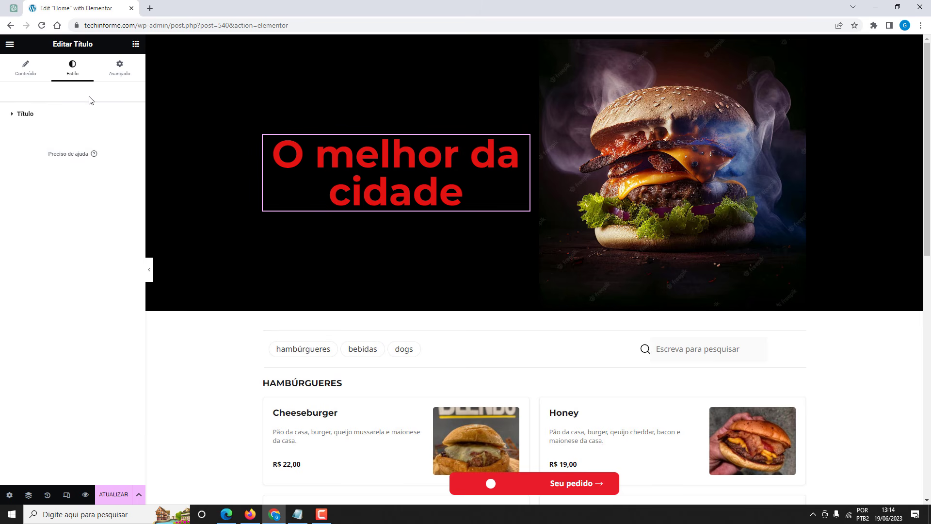
left_click(136, 45)
left_click_drag(105, 237, 407, 223)
left_click_drag(402, 206, 404, 210)
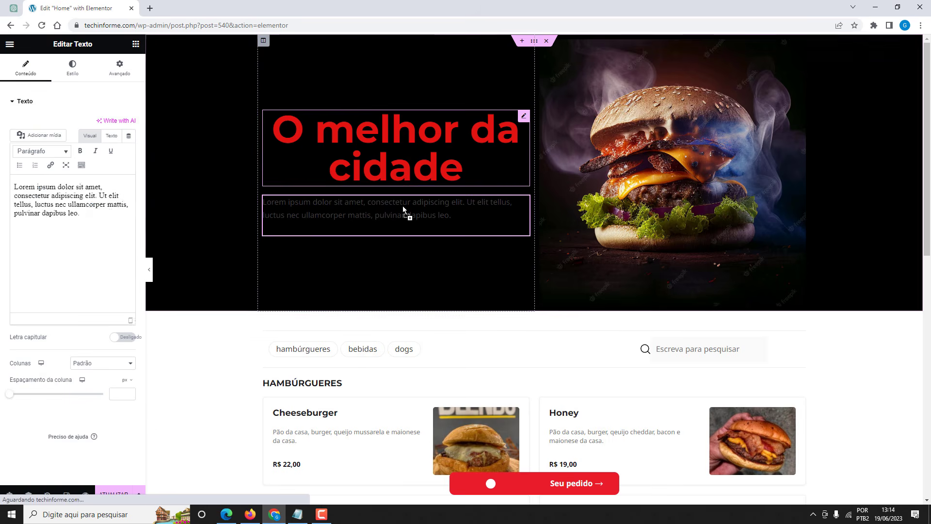
Centre the paragraph and set its text colour to white #FFFFFF.
left_click(72, 68)
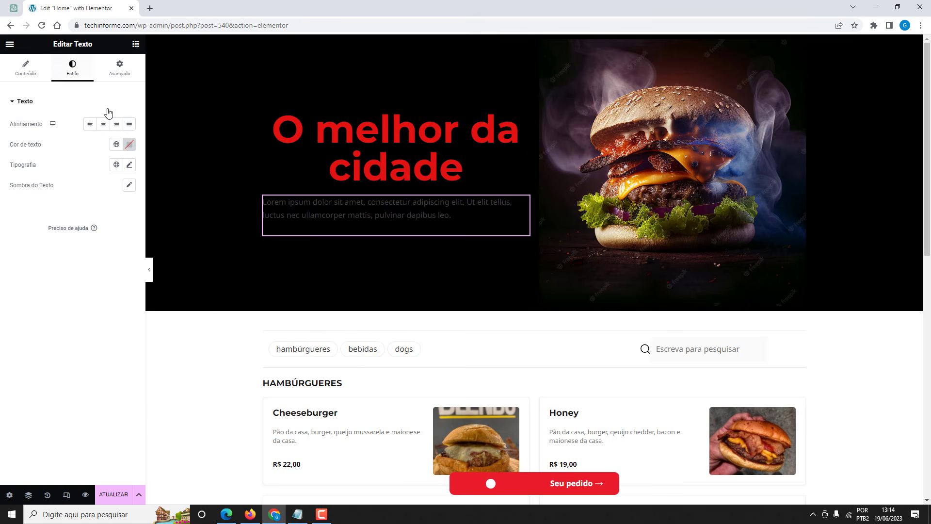
left_click(103, 124)
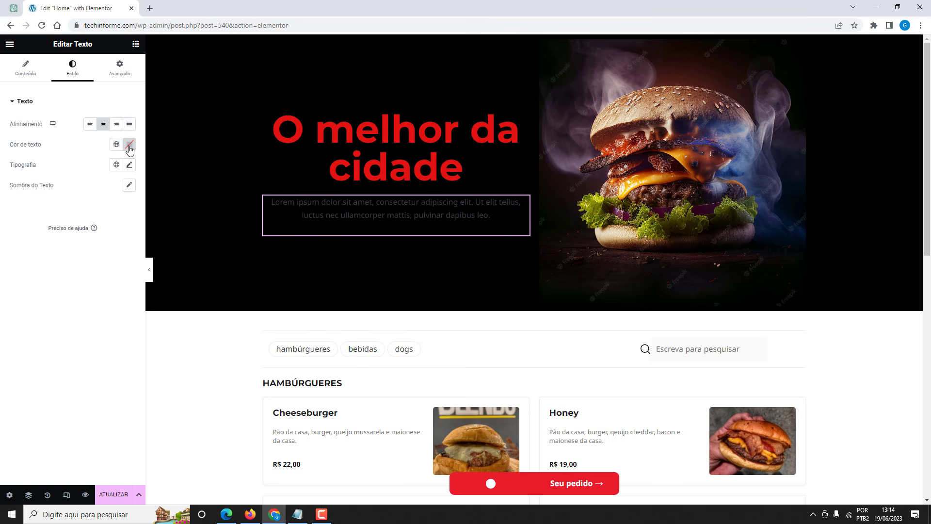
left_click(128, 145)
key("alt+j")
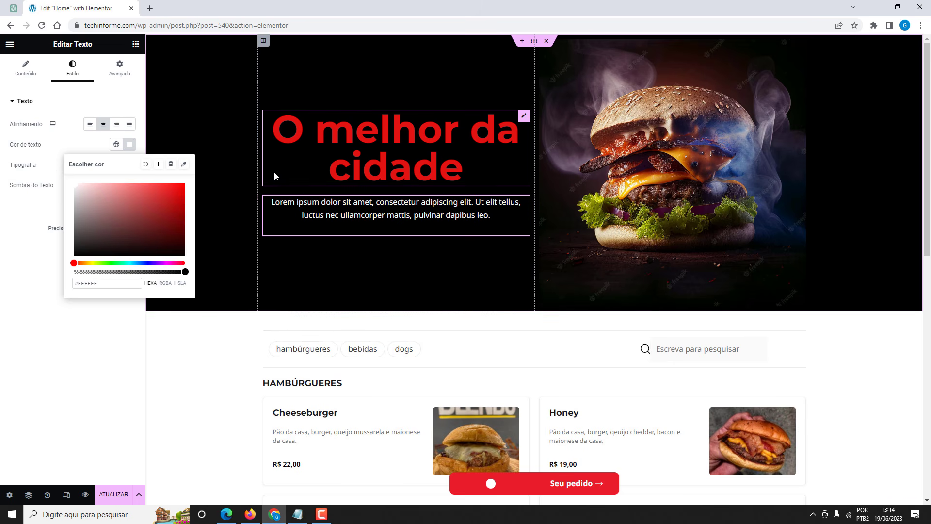
left_click(225, 211)
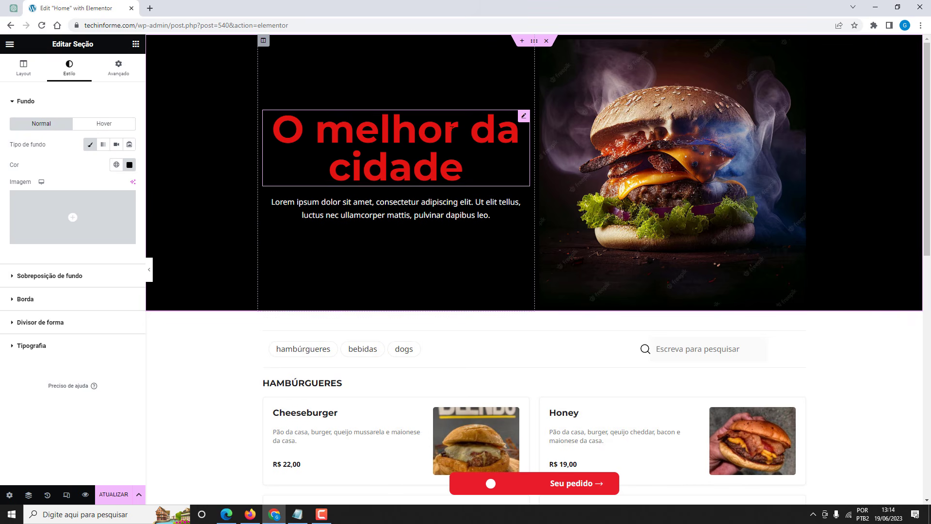
On mobile, set the hero heading to 50 px size with 1.1 em line height.
left_click(523, 118)
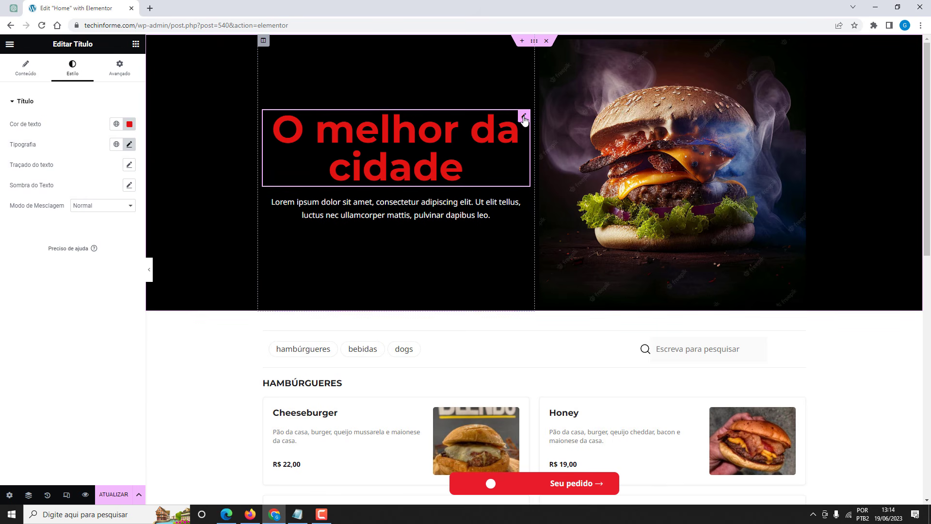
left_click(128, 145)
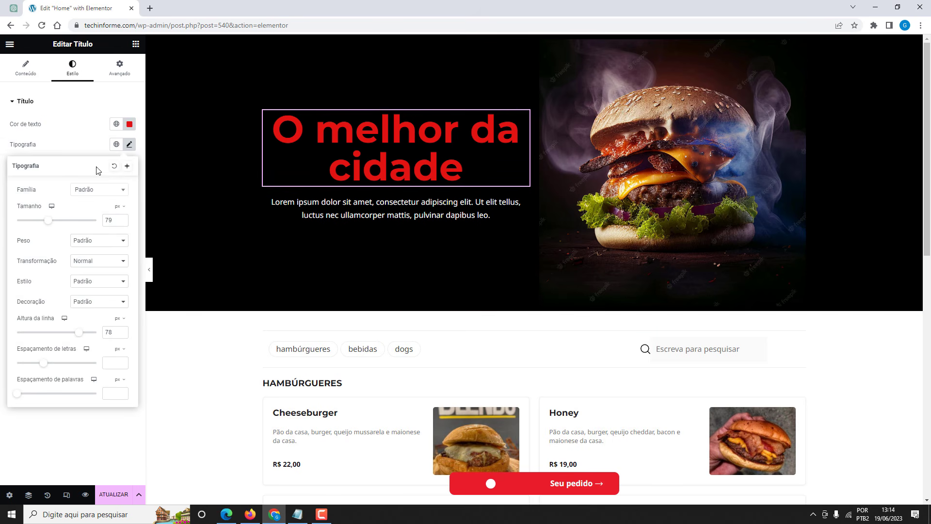
left_click(51, 207)
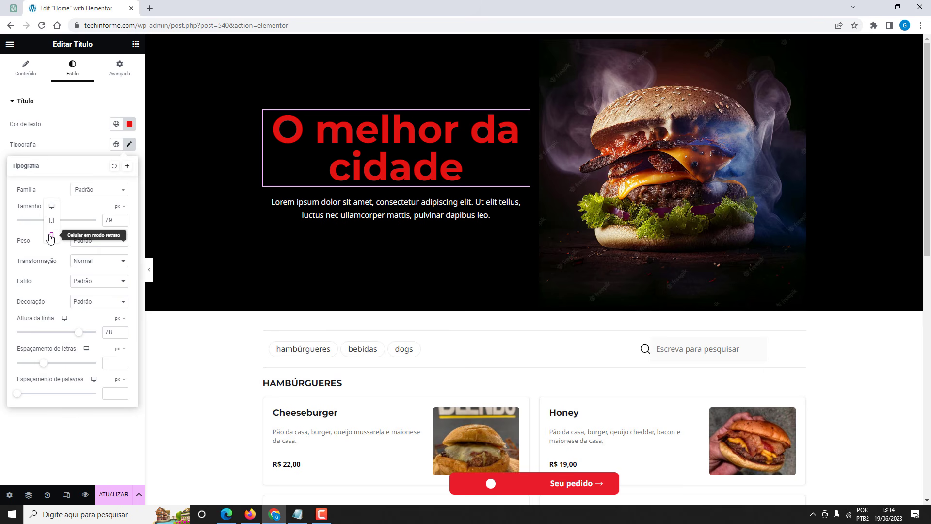
left_click(51, 236)
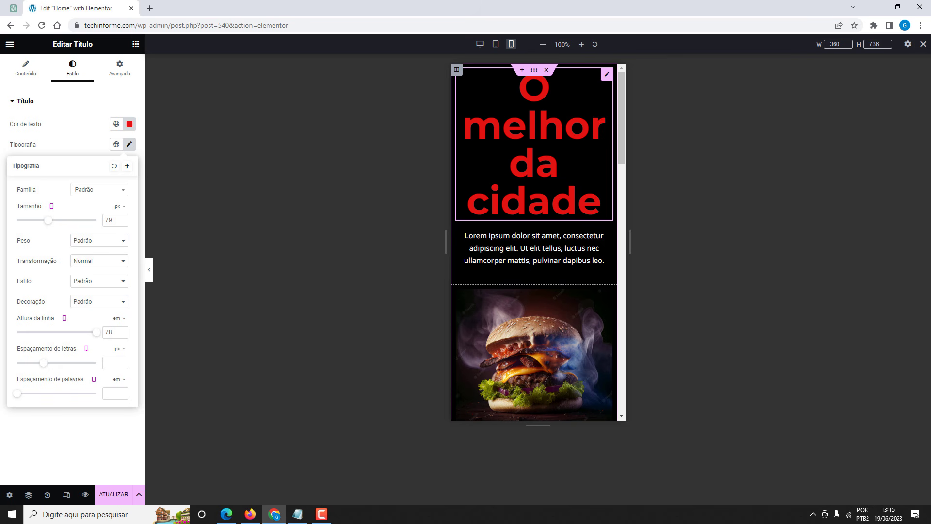
left_click_drag(48, 220, 37, 223)
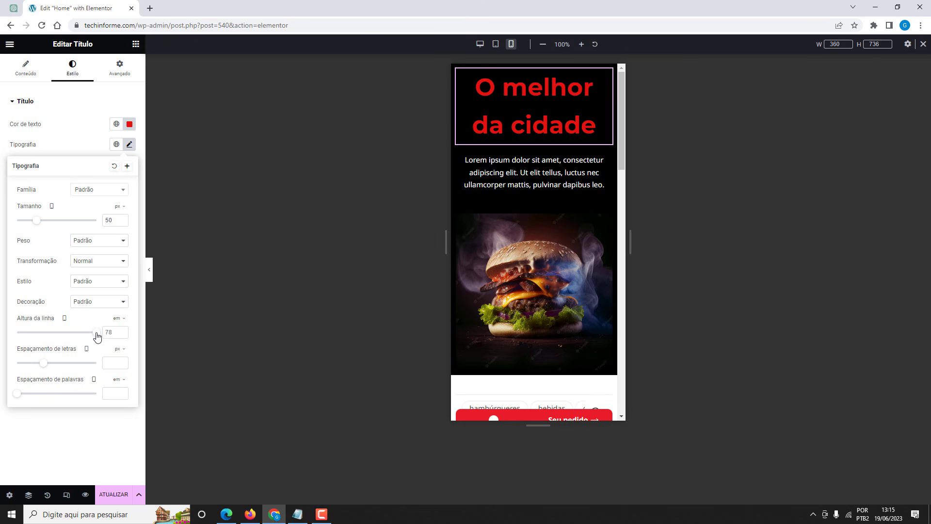
left_click_drag(96, 332, 24, 333)
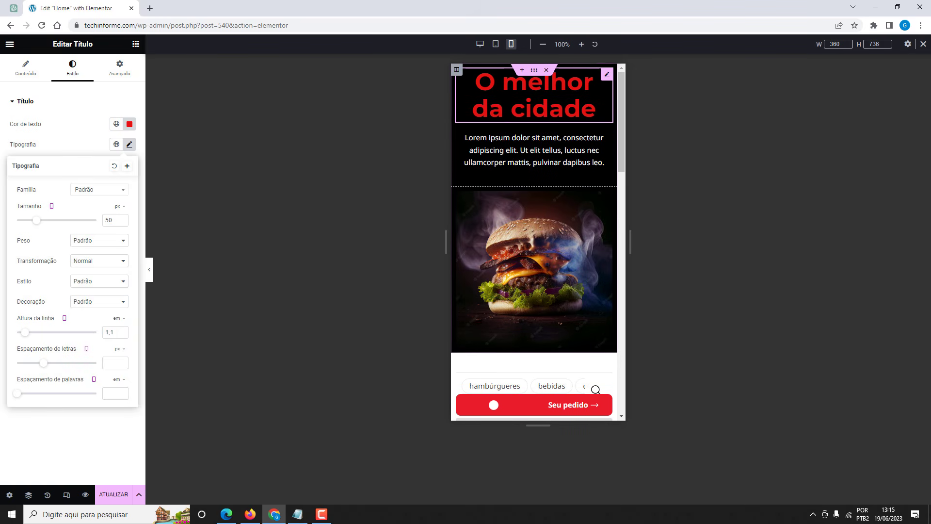
Unlink the hero section's padding and set 31 px top padding on mobile.
left_click(533, 73)
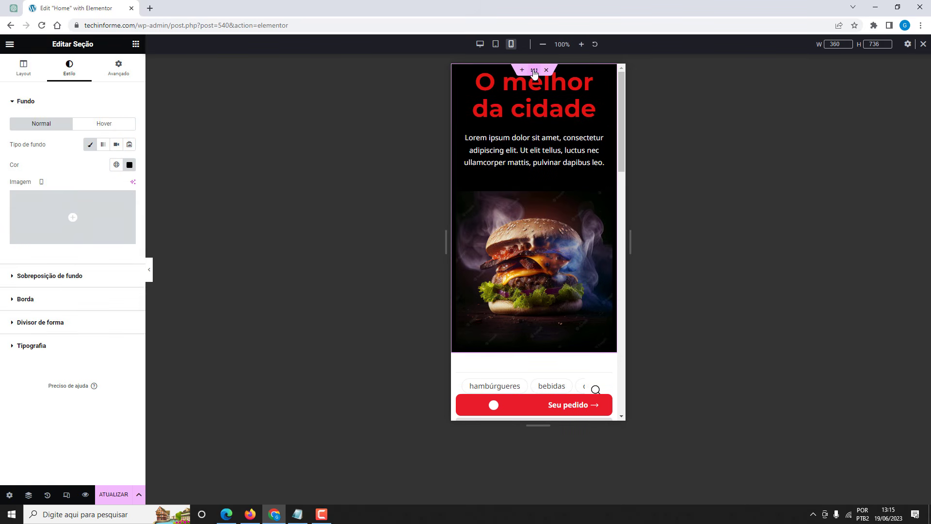
left_click(120, 78)
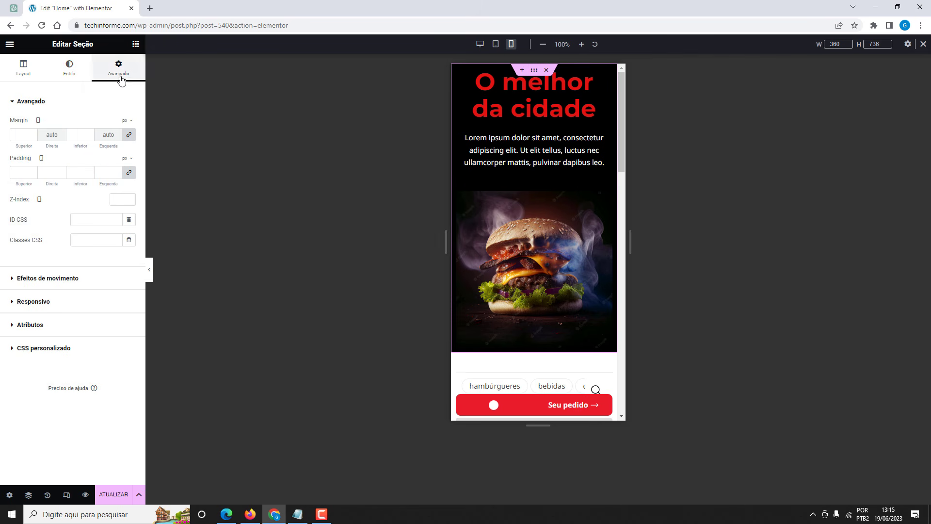
left_click(129, 173)
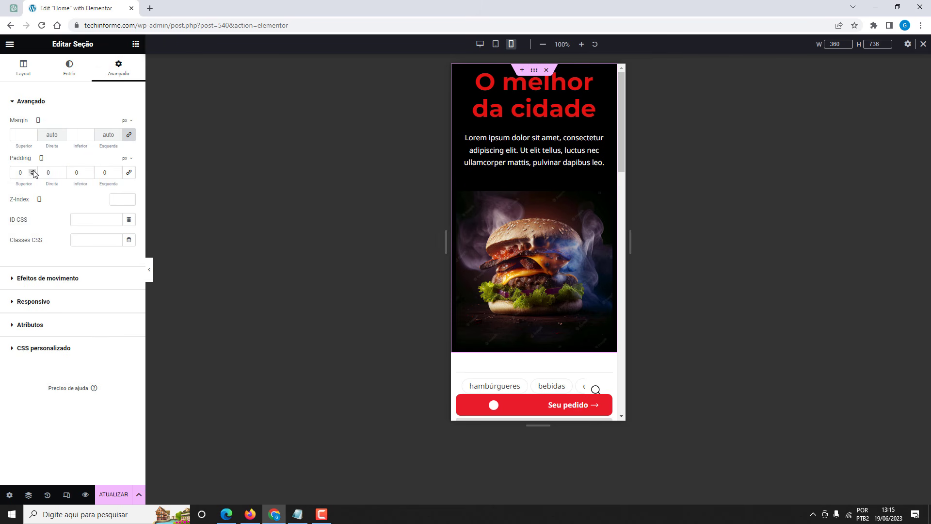
left_click_drag(32, 171, 33, 171)
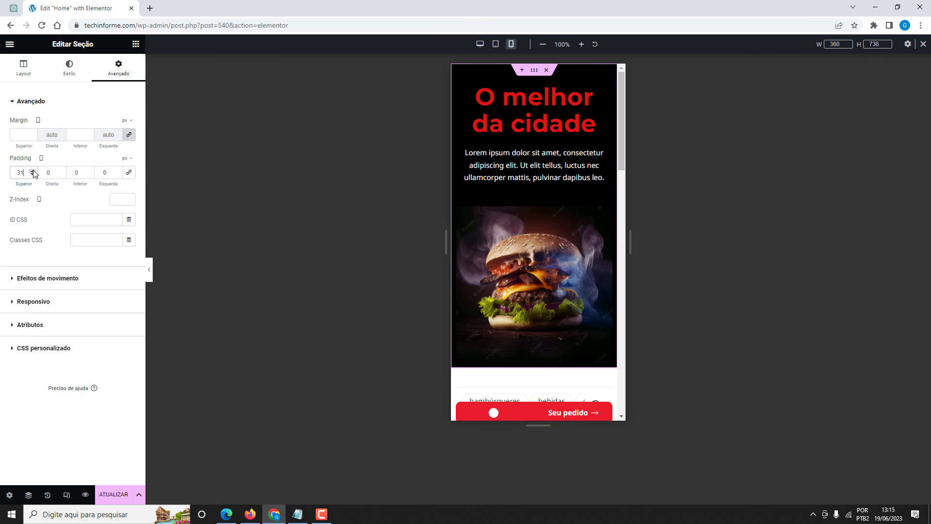
Set the burger image width to 72% and save the page.
left_click(606, 214)
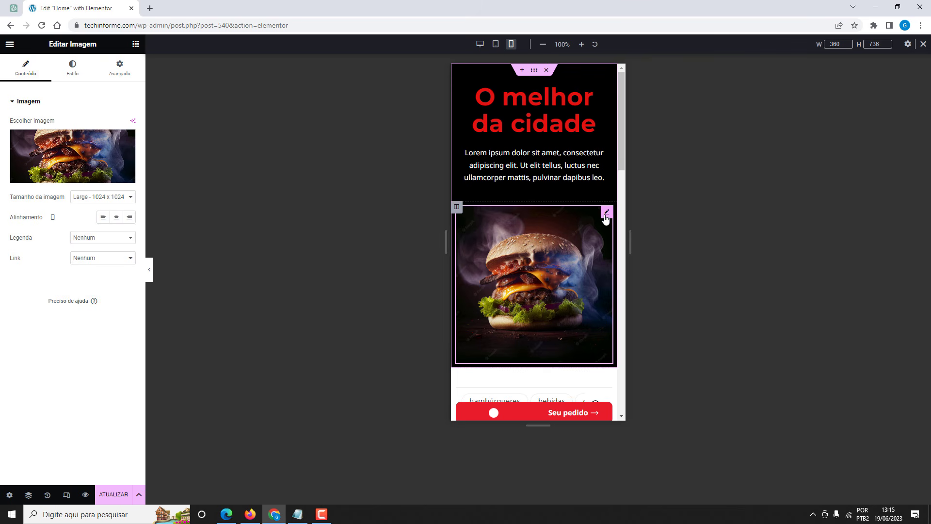
left_click(72, 68)
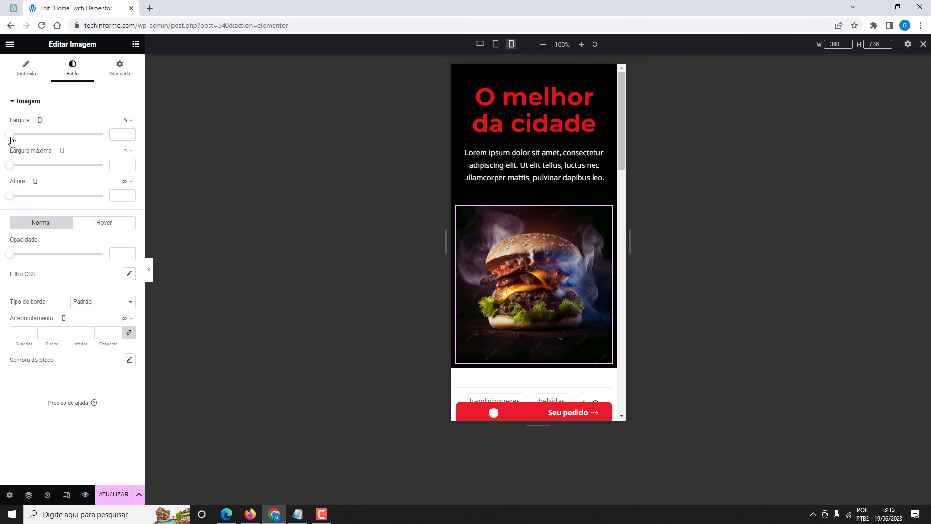
left_click_drag(12, 141, 78, 144)
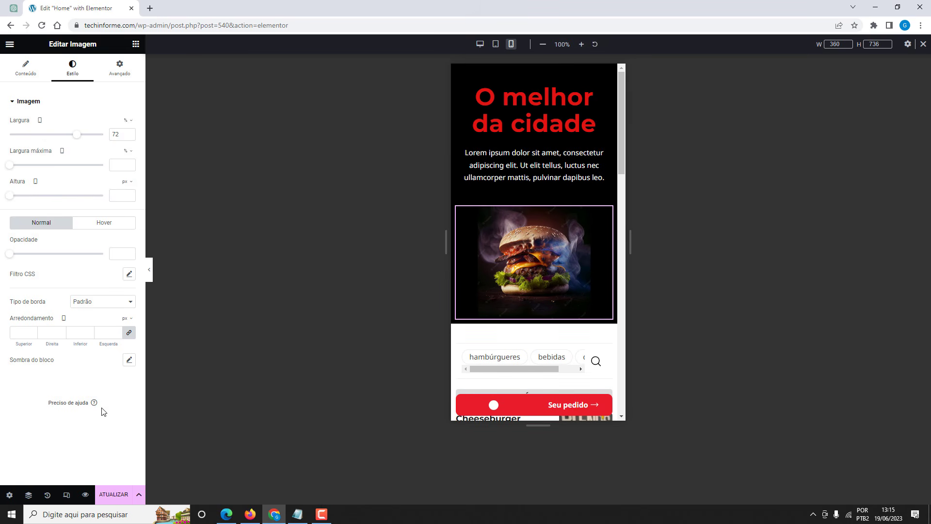
left_click(113, 494)
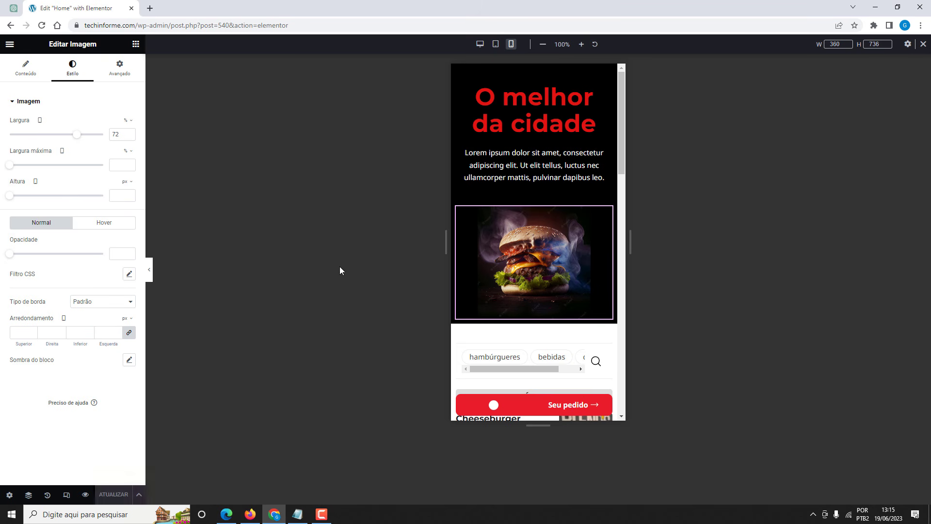
Return to the desktop layout, preview the full-width page, then reopen the editor panel.
left_click(922, 44)
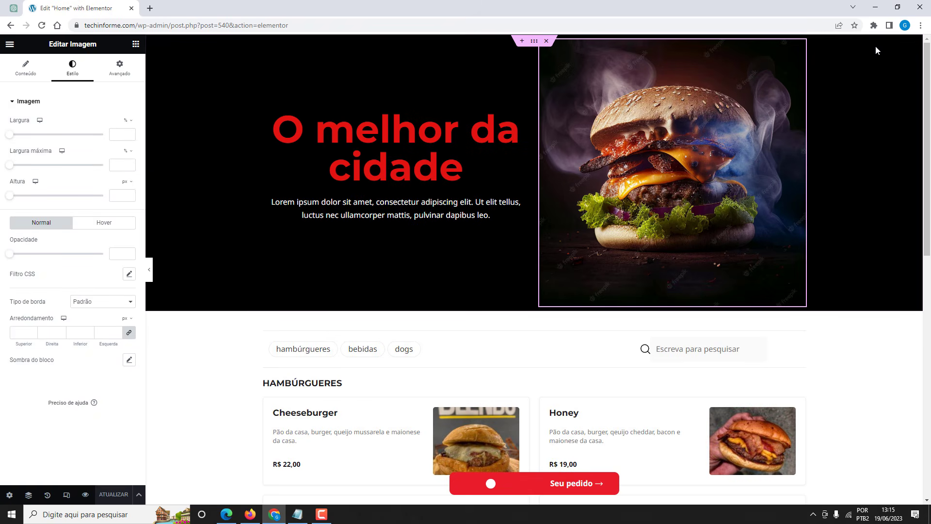
left_click(151, 268)
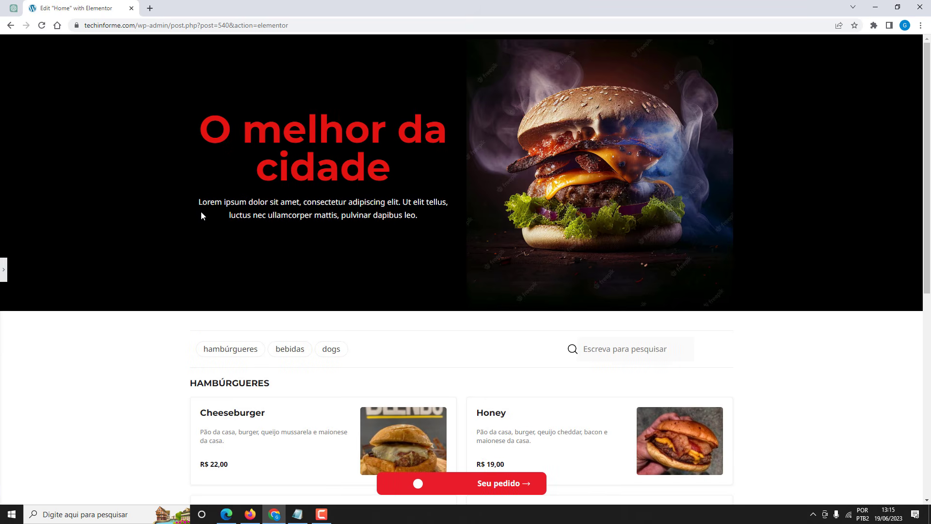
scroll(166, 221, "down", 4)
scroll(167, 226, "down", 4)
scroll(166, 226, "up", 8)
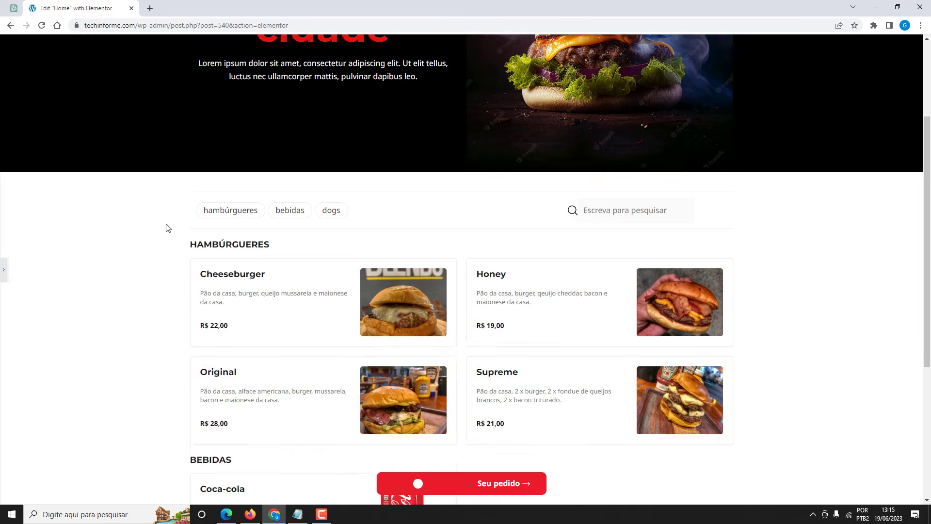
scroll(184, 356, "down", 5)
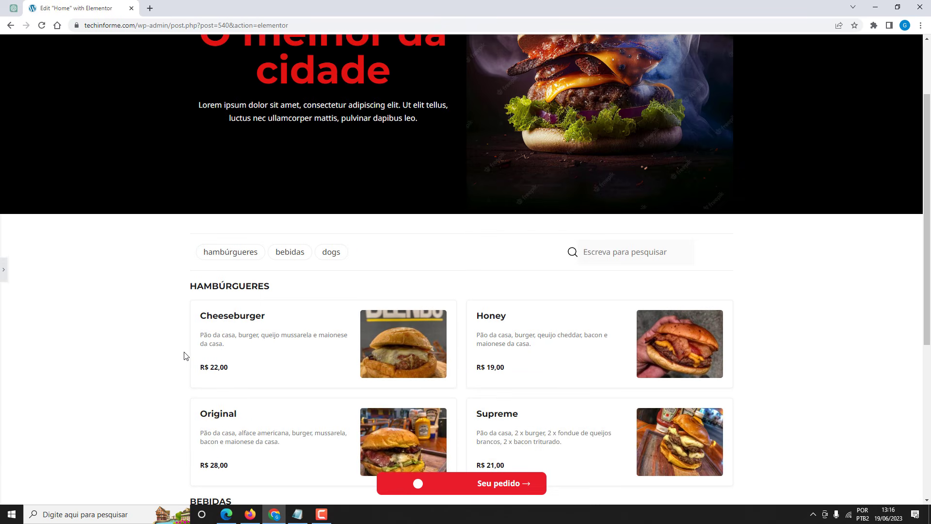
scroll(184, 355, "up", 5)
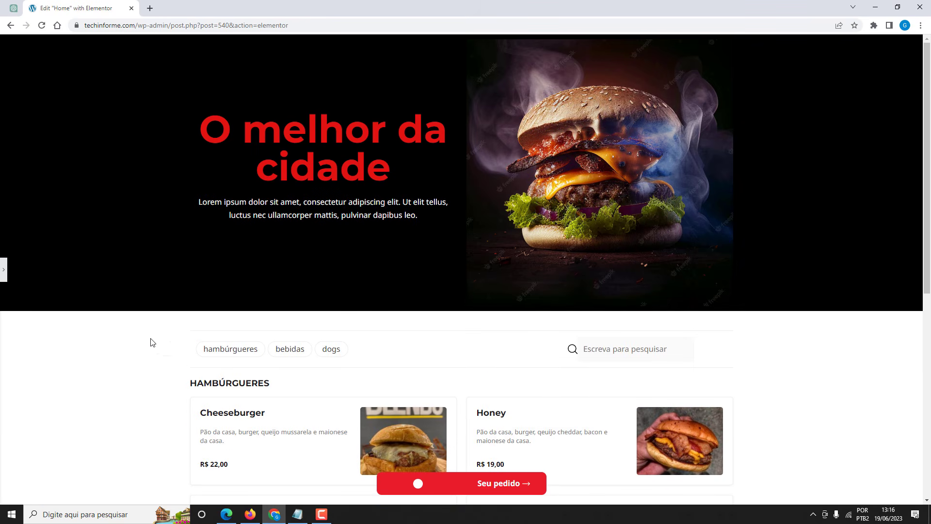
left_click(3, 270)
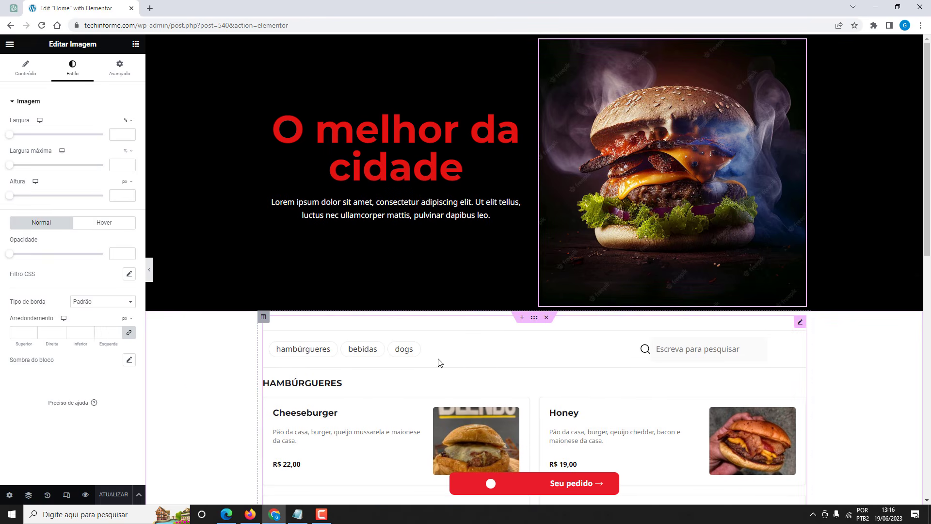
Set the menu section's background overlay type to Clássico.
left_click(534, 321)
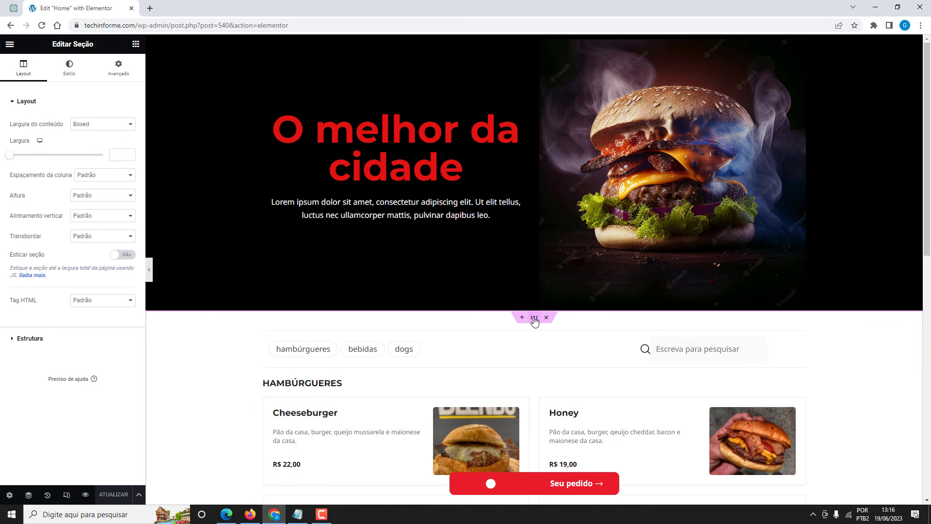
scroll(484, 338, "down", 2)
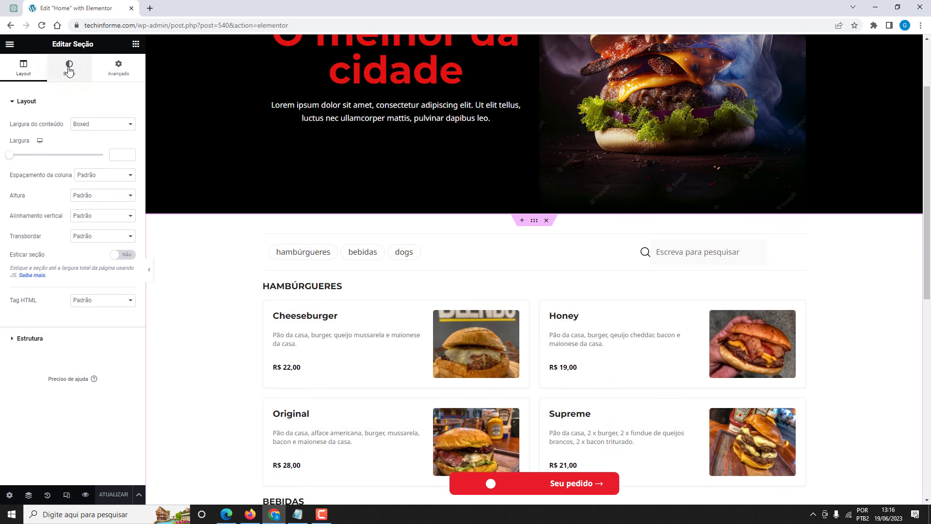
left_click(69, 68)
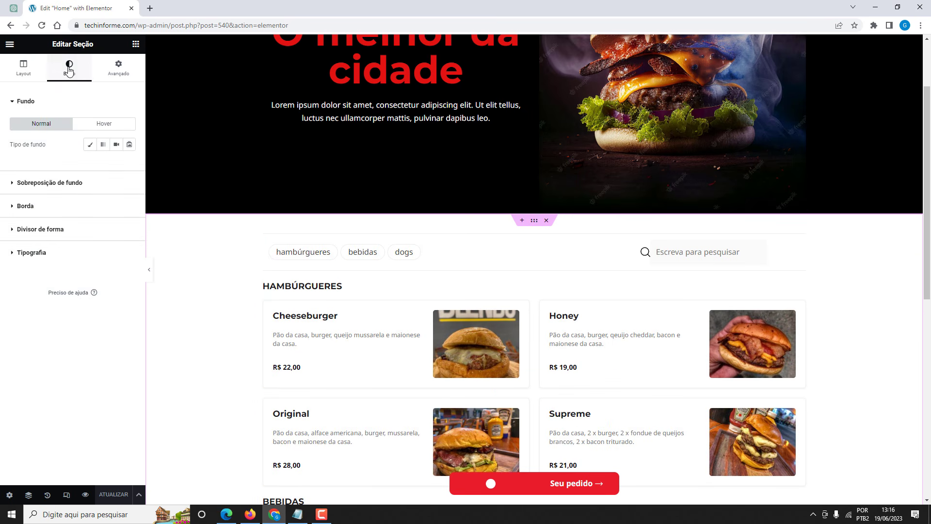
left_click(49, 186)
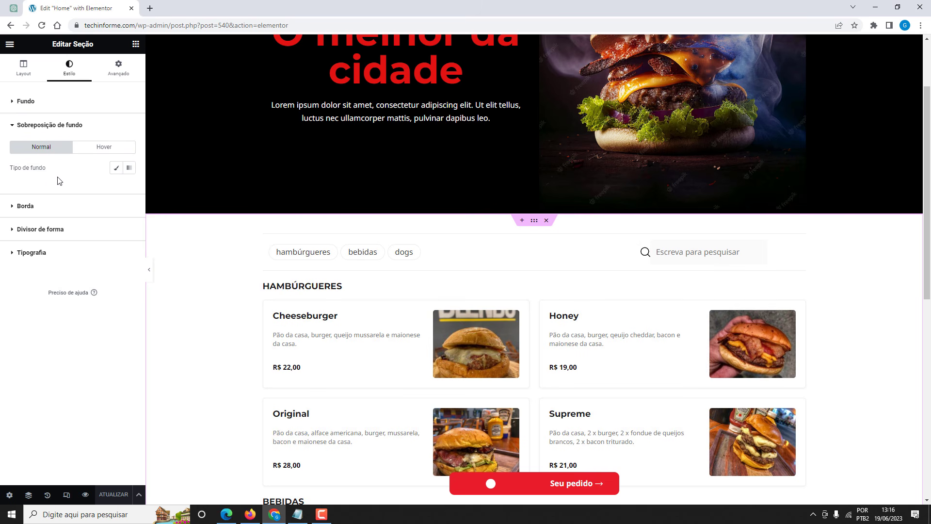
left_click(117, 168)
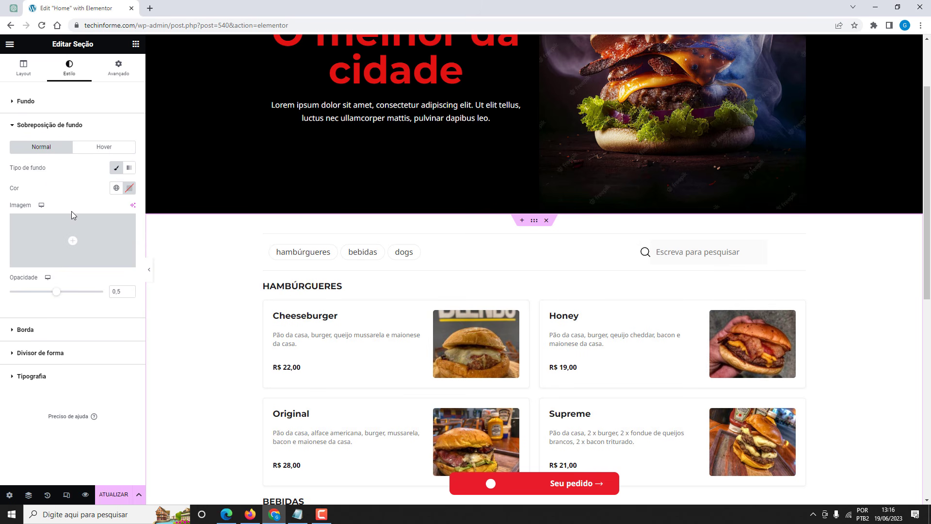
Upload the fast-food doodle pattern PNG and apply it as the overlay image.
left_click(71, 228)
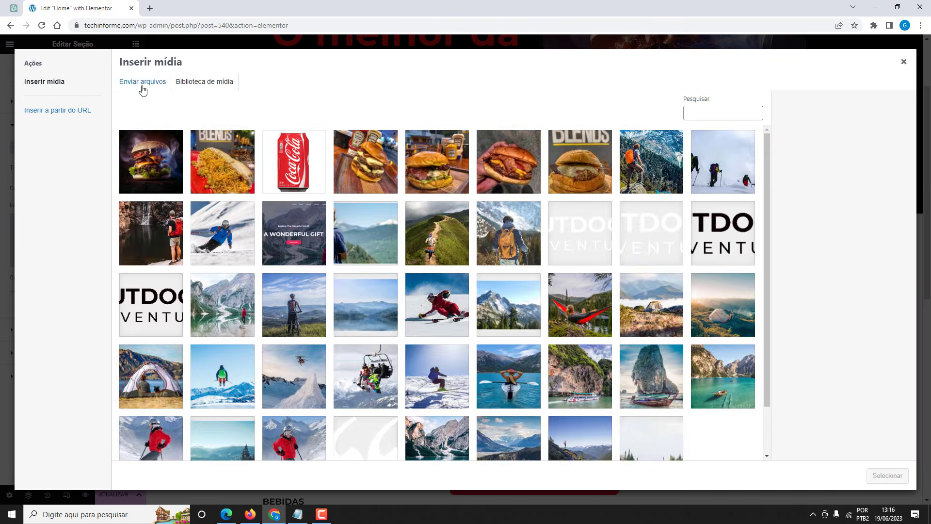
left_click(143, 83)
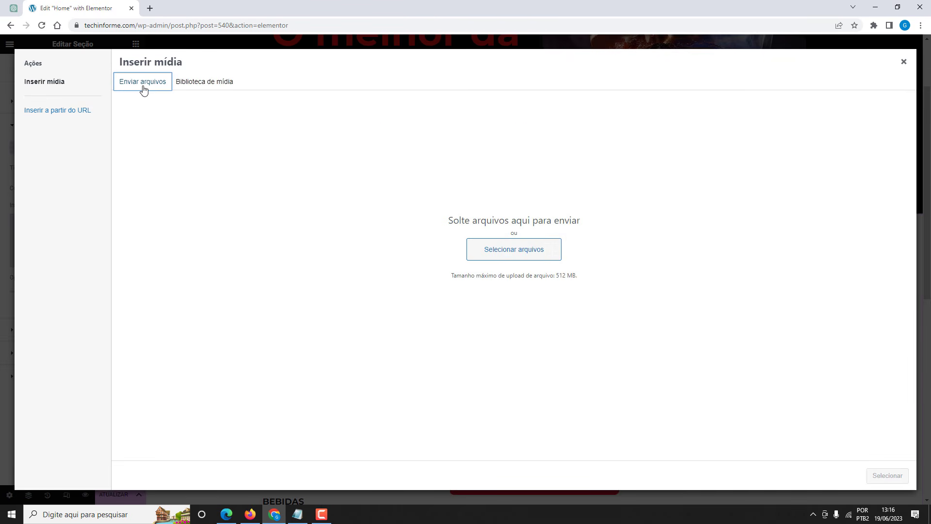
left_click(516, 250)
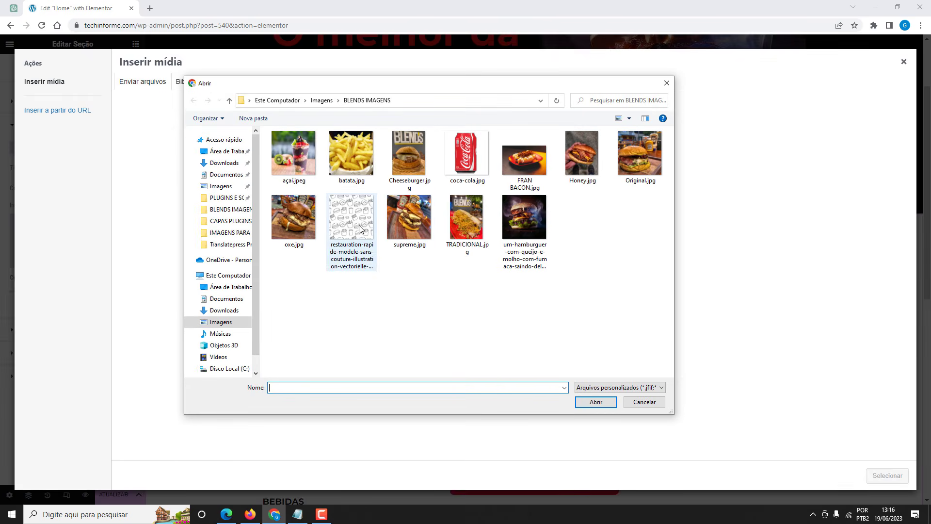
left_click(342, 223)
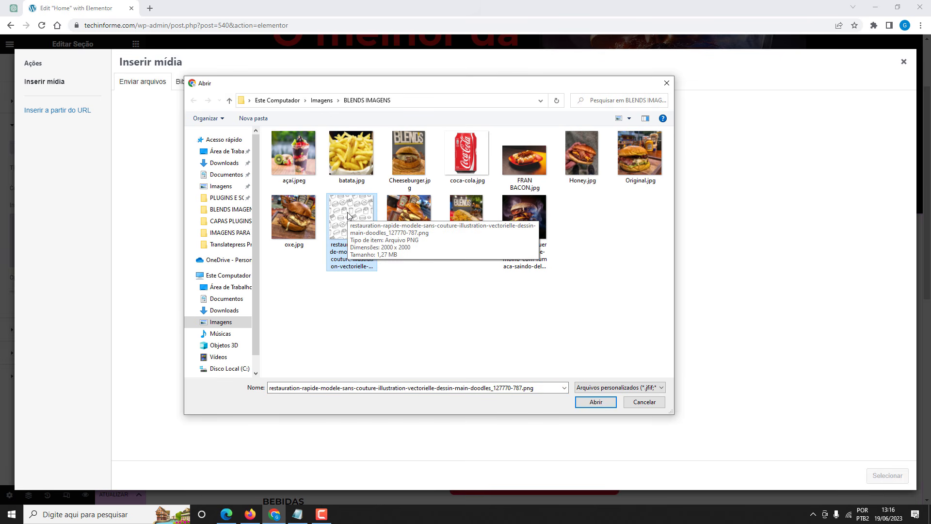
left_click(596, 402)
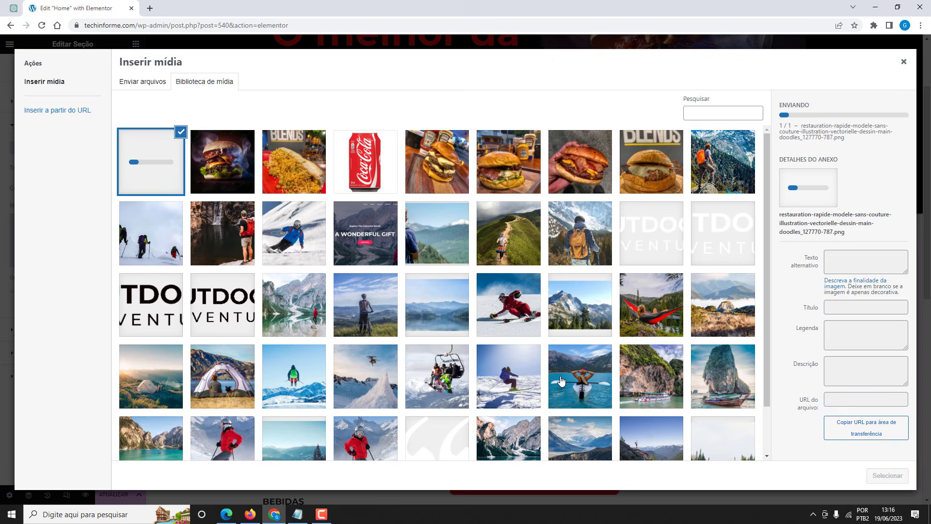
left_click(875, 478)
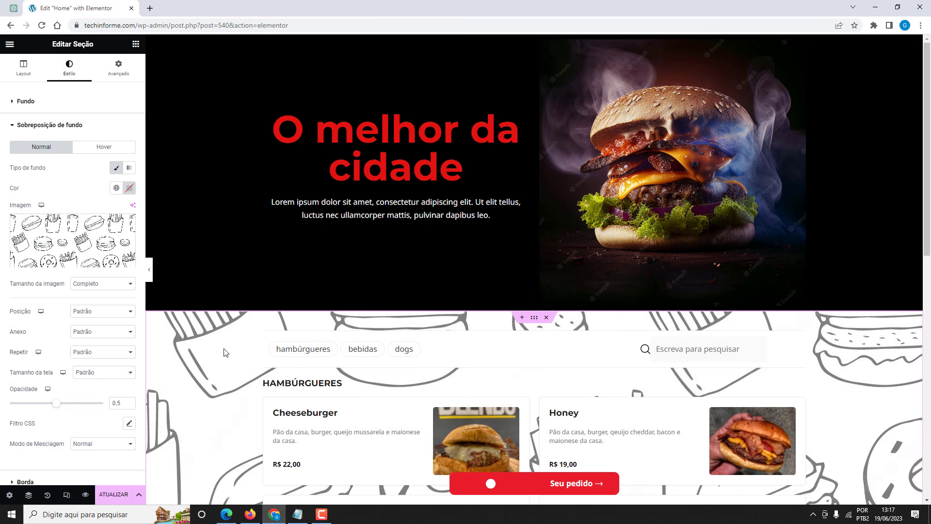
Set the overlay to Thumbnail 150 x 150 size and 0,06 opacity, then save via ATUALIZAR.
left_click(96, 285)
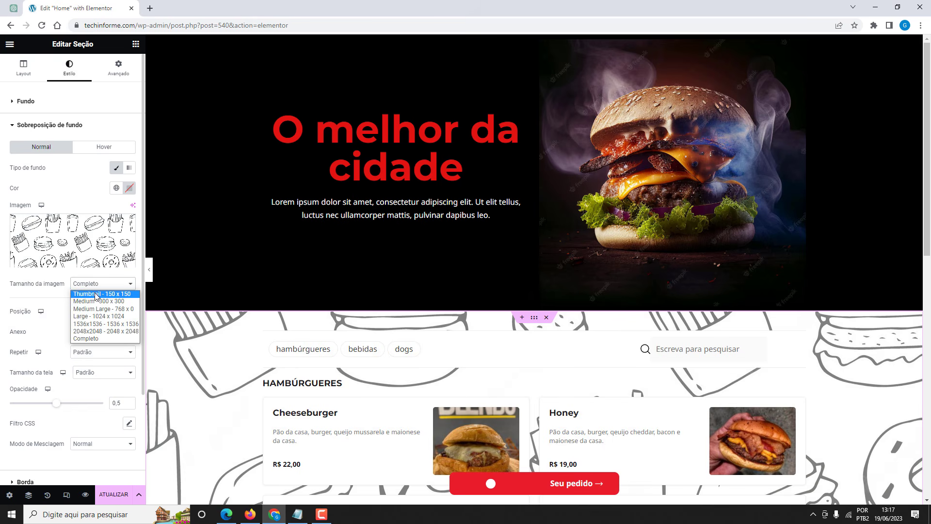
left_click(96, 293)
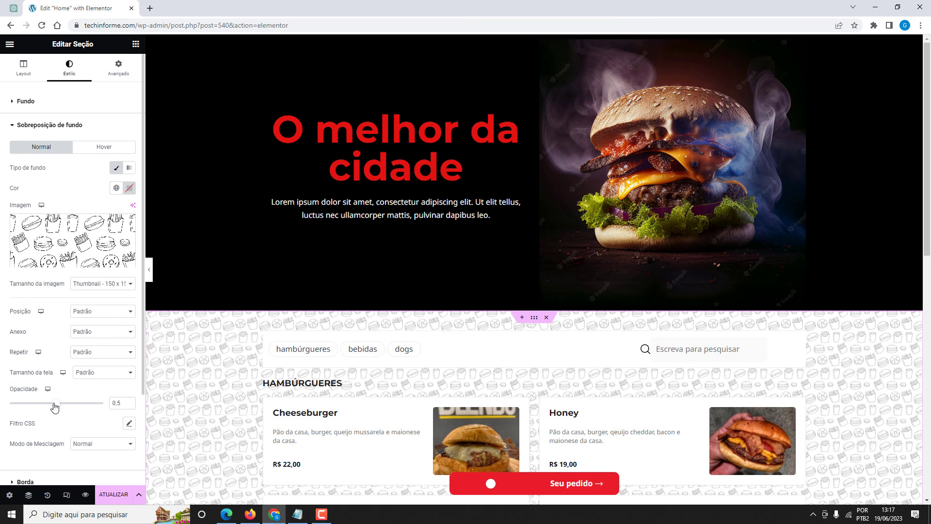
left_click_drag(56, 404, 16, 405)
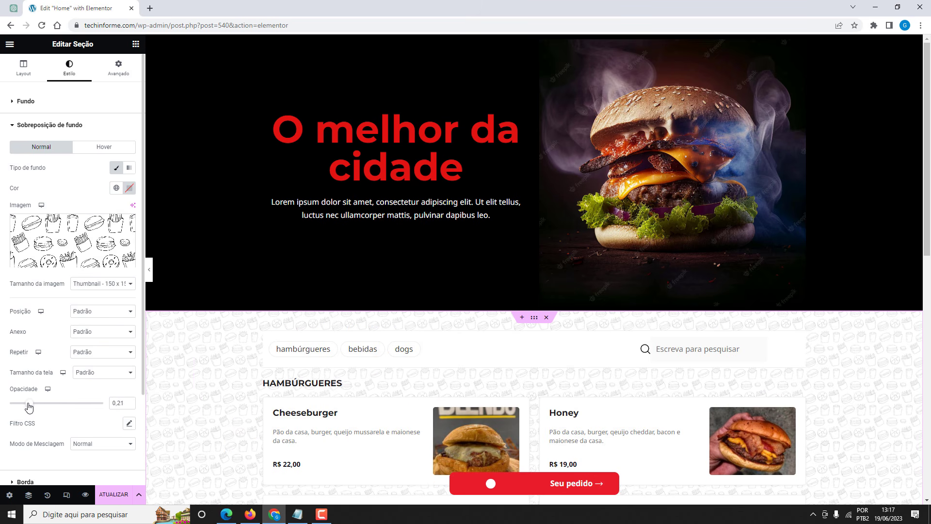
left_click(108, 494)
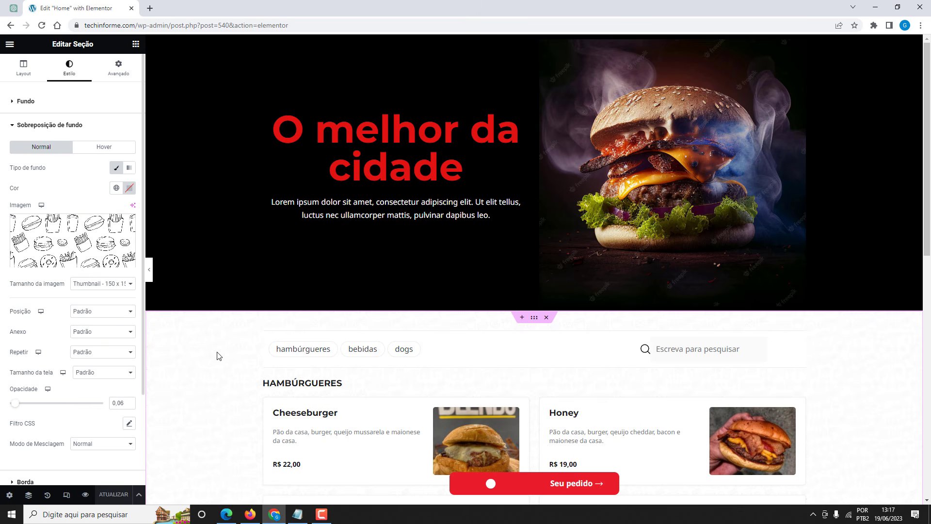
left_click(251, 513)
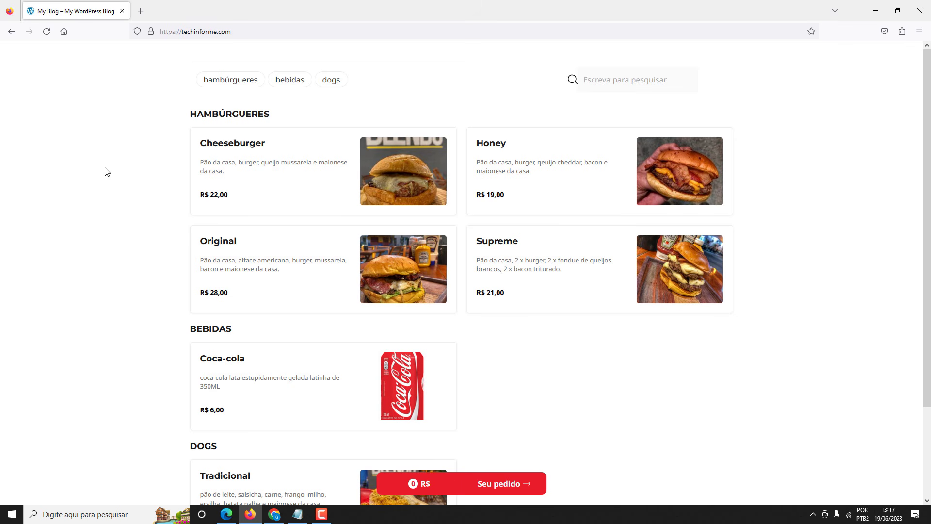
Reload techinforme.com in Firefox and scroll between the burger hero and the doodle-patterned menu.
left_click(48, 33)
scroll(117, 133, "down", 6)
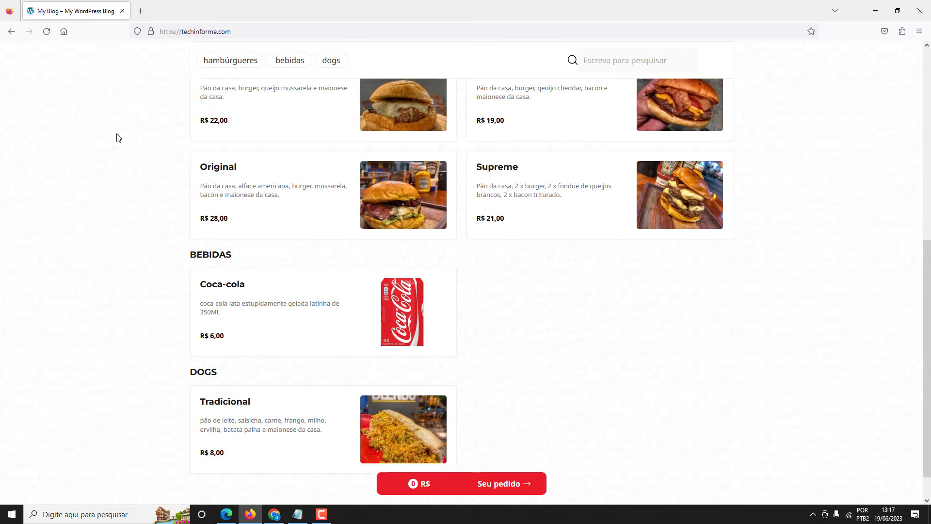
scroll(116, 134, "up", 6)
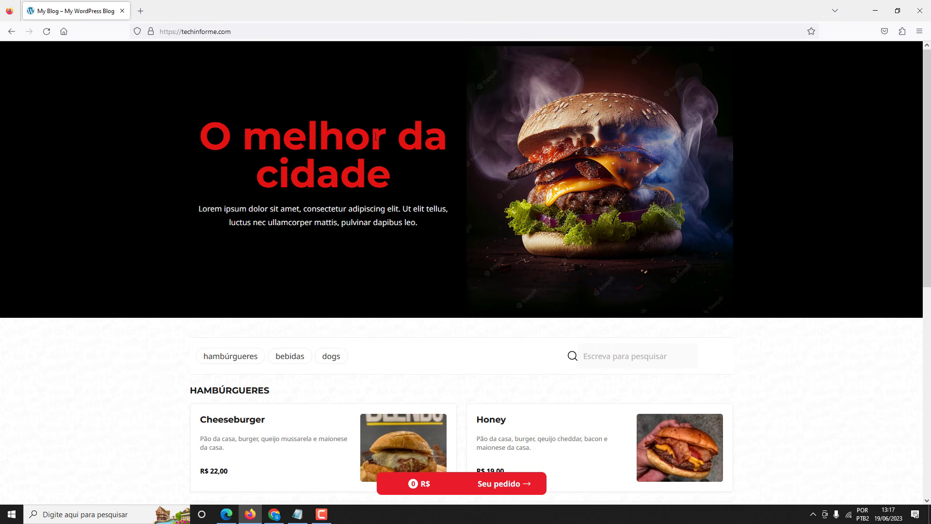
scroll(164, 162, "down", 8)
scroll(128, 199, "up", 8)
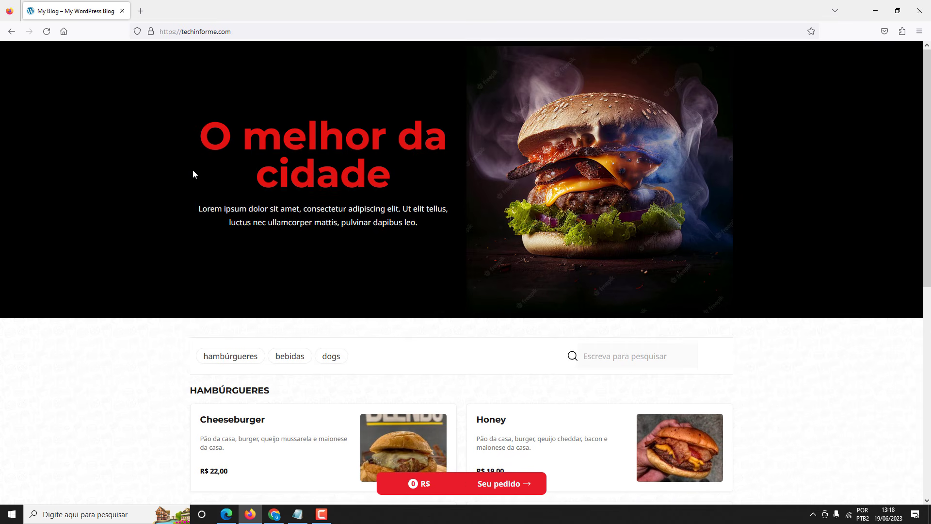